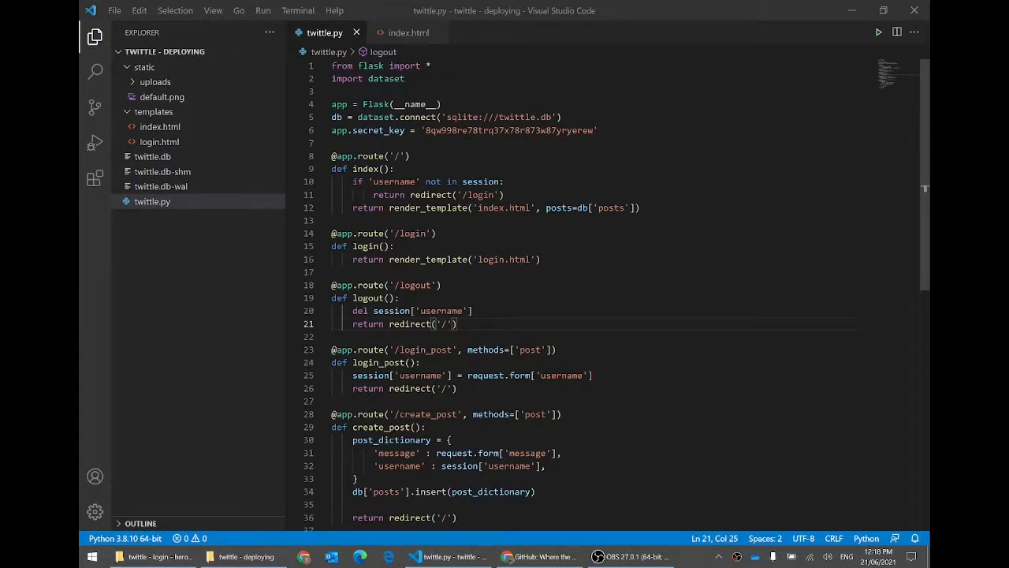
pyautogui.click(426, 92)
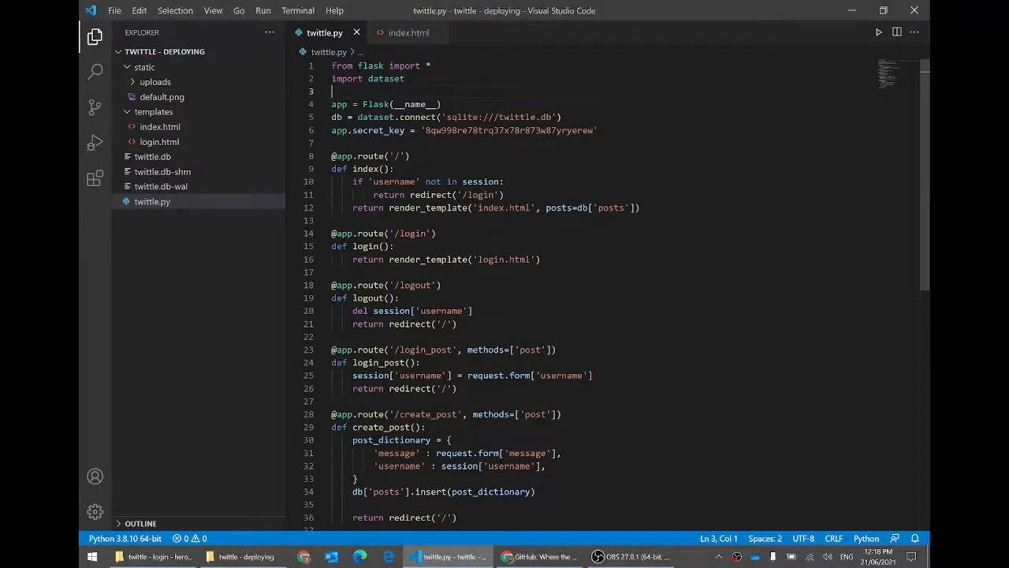
pyautogui.doubleClick(370, 65)
pyautogui.click(406, 79)
pyautogui.click(406, 91)
pyautogui.scroll(-7, 599, 292)
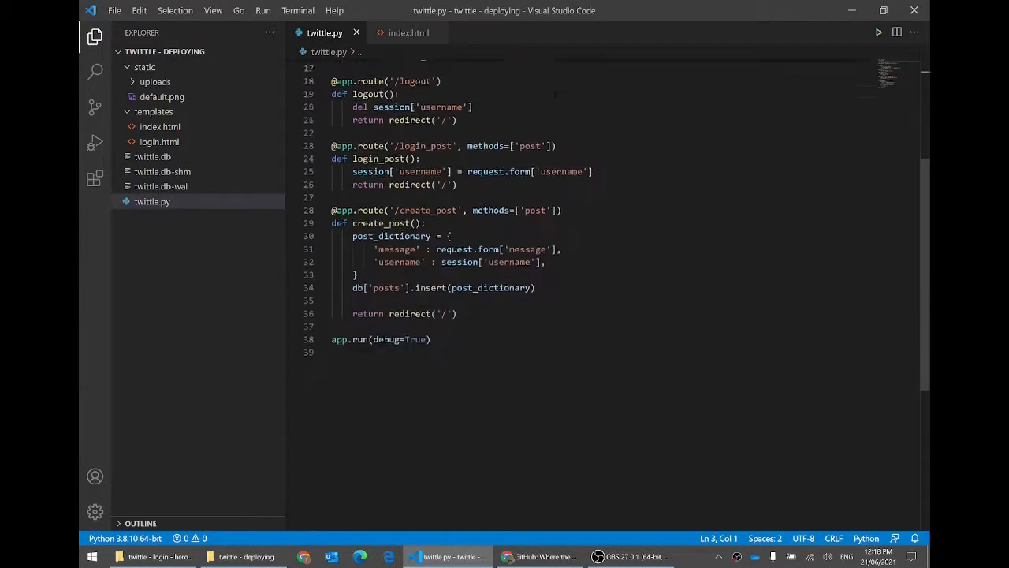
pyautogui.scroll(7, 599, 291)
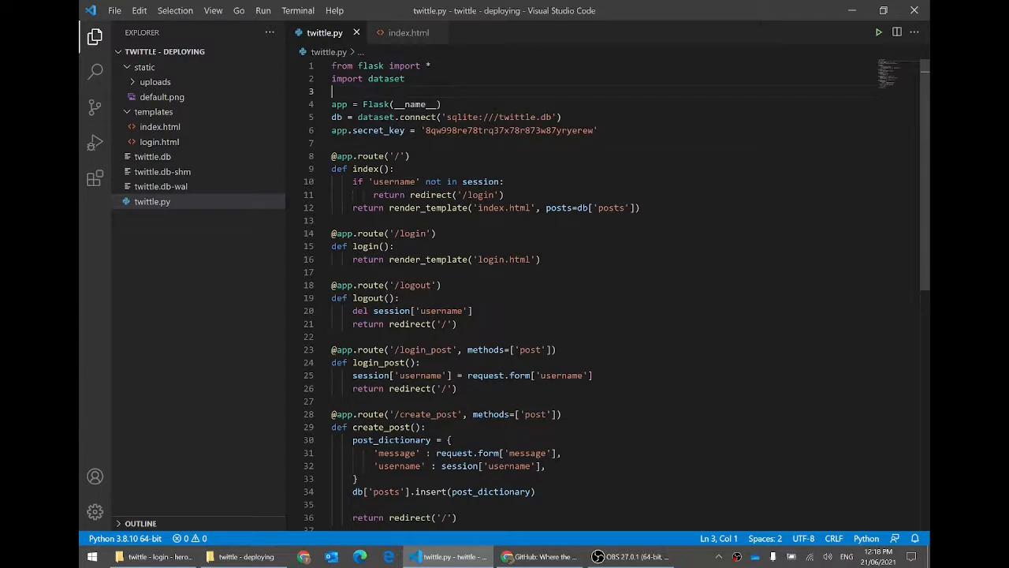
pyautogui.click(878, 33)
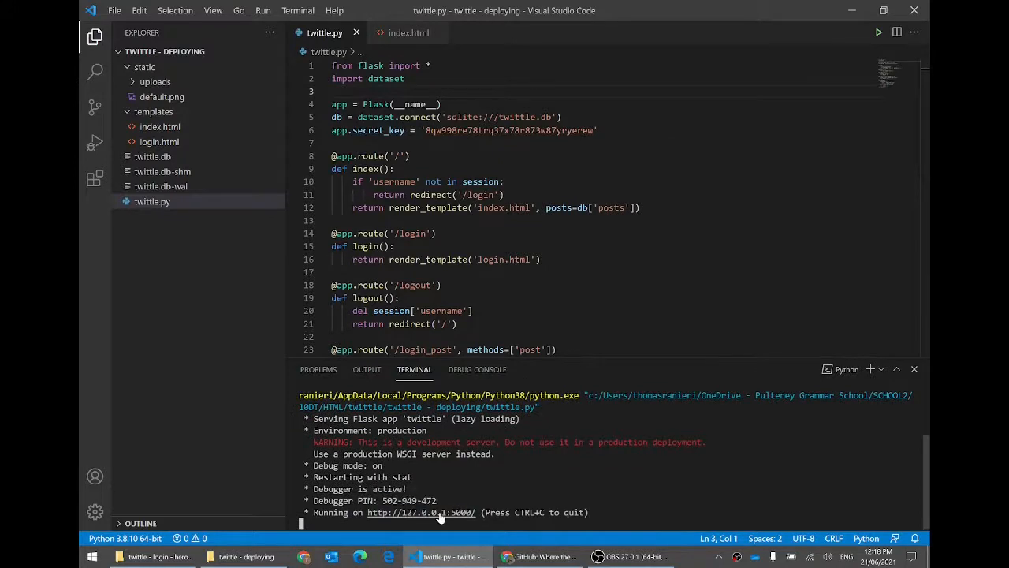
pyautogui.keyDown('ctrl'); pyautogui.click(442, 513); pyautogui.keyUp('ctrl')
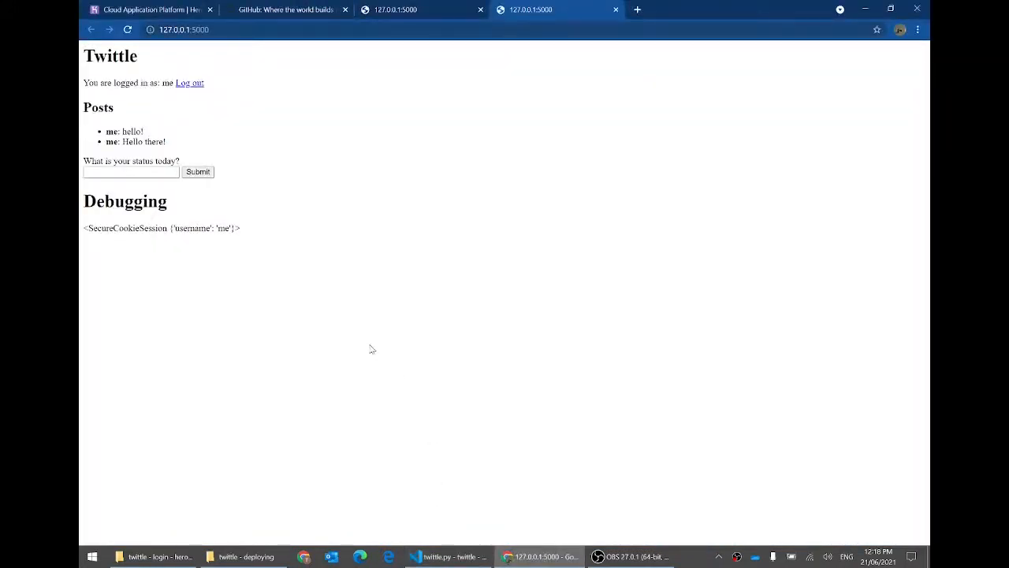
# Step: Post the status 'That everything works!' on the local Twittle site
pyautogui.click(126, 172)
pyautogui.write('Tha')
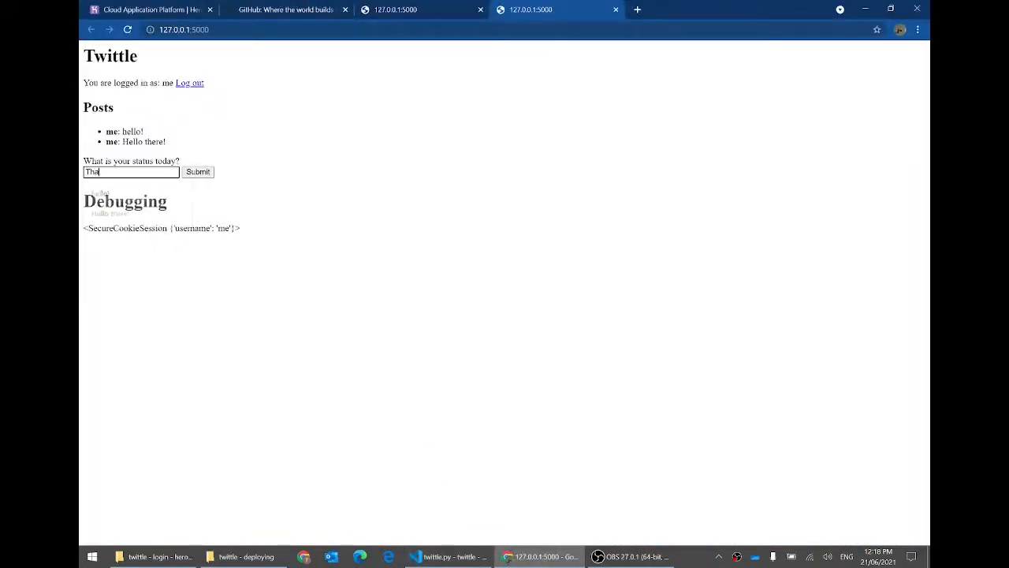
pyautogui.write('t everything works!')
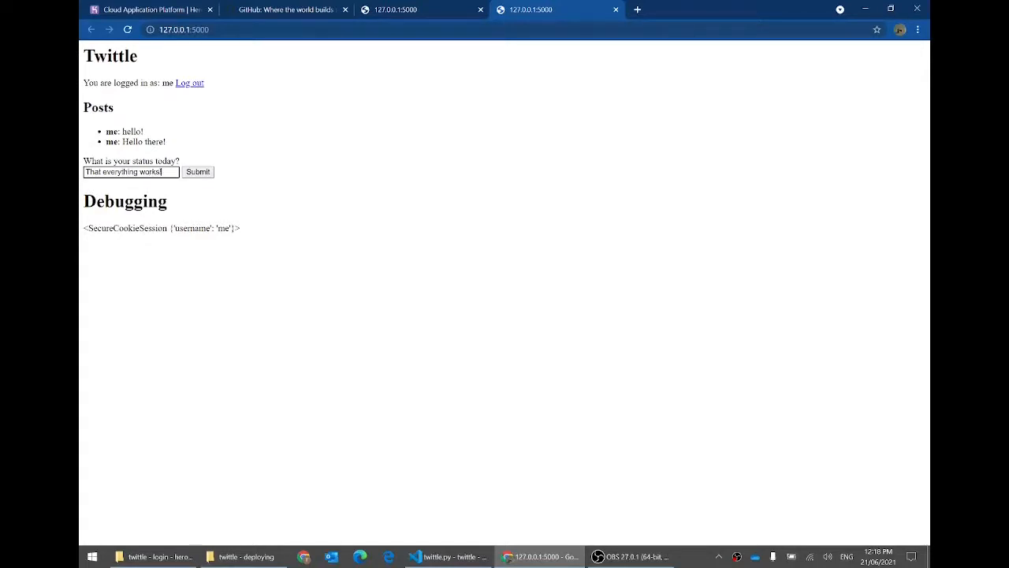
pyautogui.press('Return')
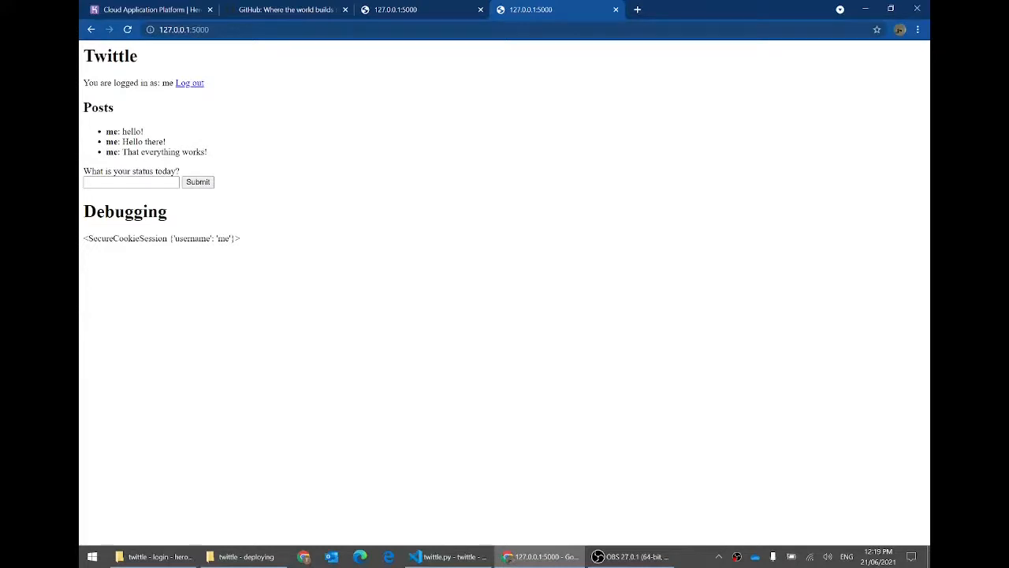
# Step: Review the index route in VS Code, then switch Chrome to the GitHub tab
pyautogui.click(447, 557)
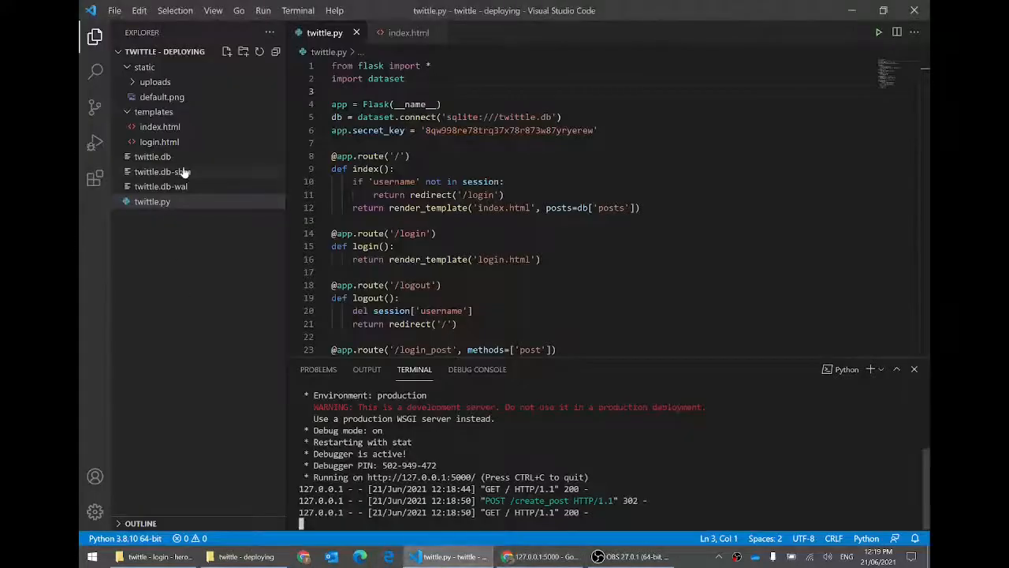
pyautogui.click(290, 169)
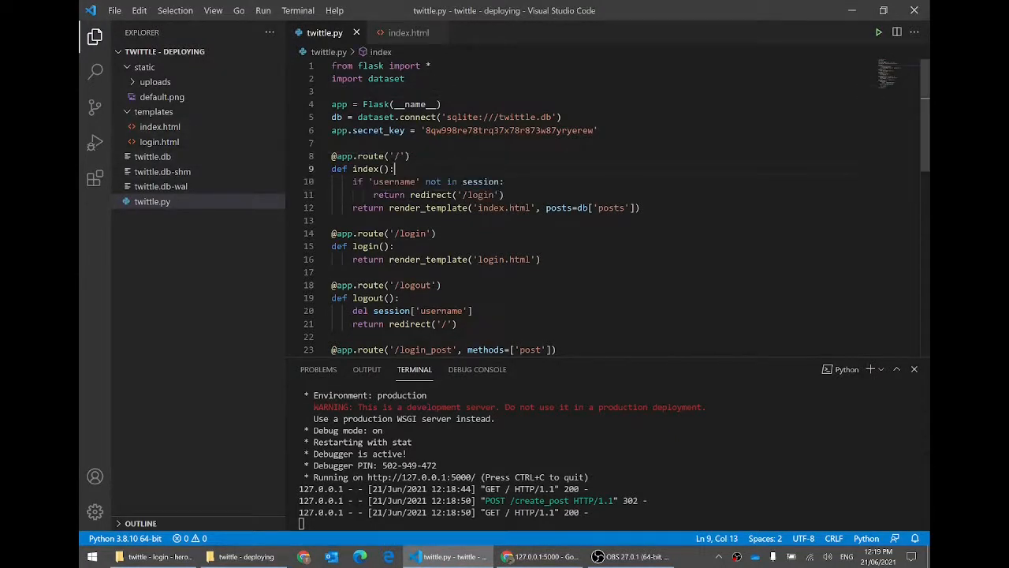
pyautogui.click(852, 11)
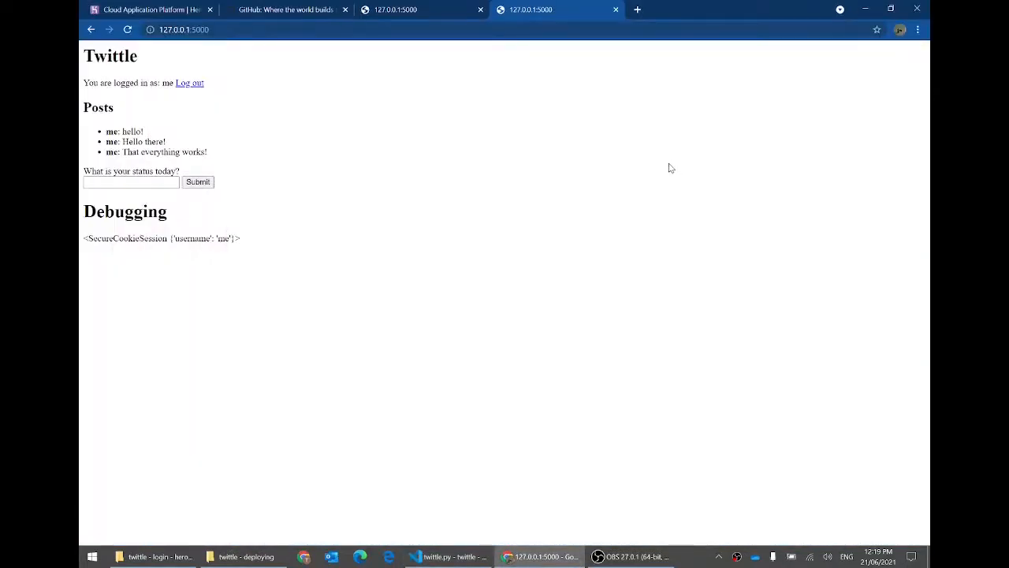
pyautogui.click(279, 6)
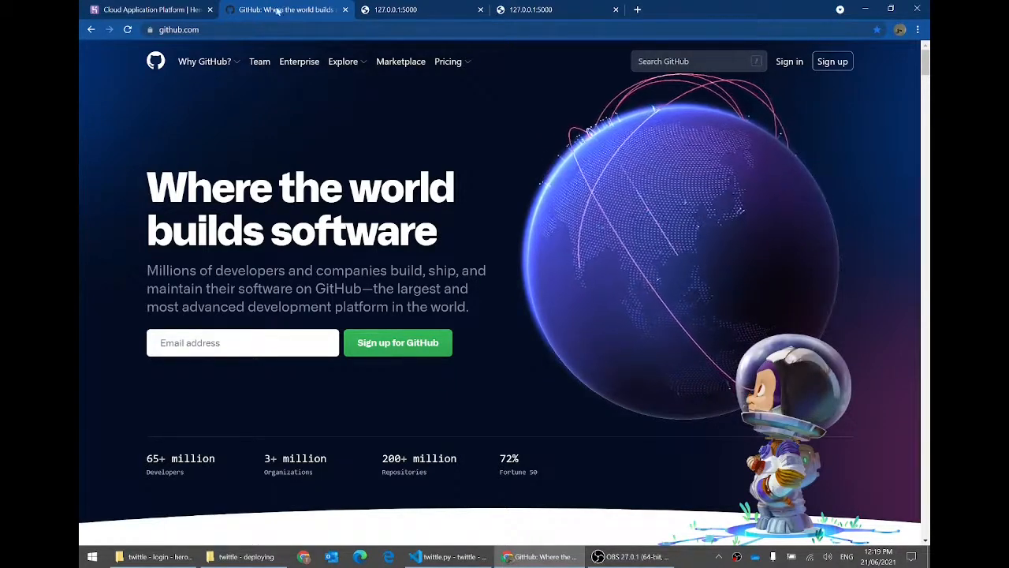
# Step: Sign in to GitHub with the autofilled login and start a new repository from the + menu
pyautogui.click(832, 62)
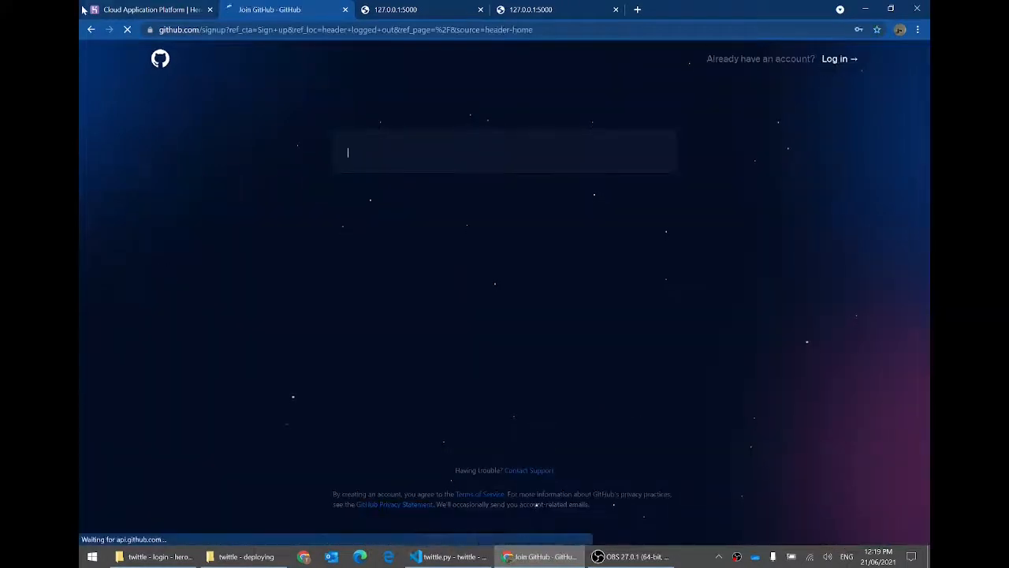
pyautogui.click(91, 29)
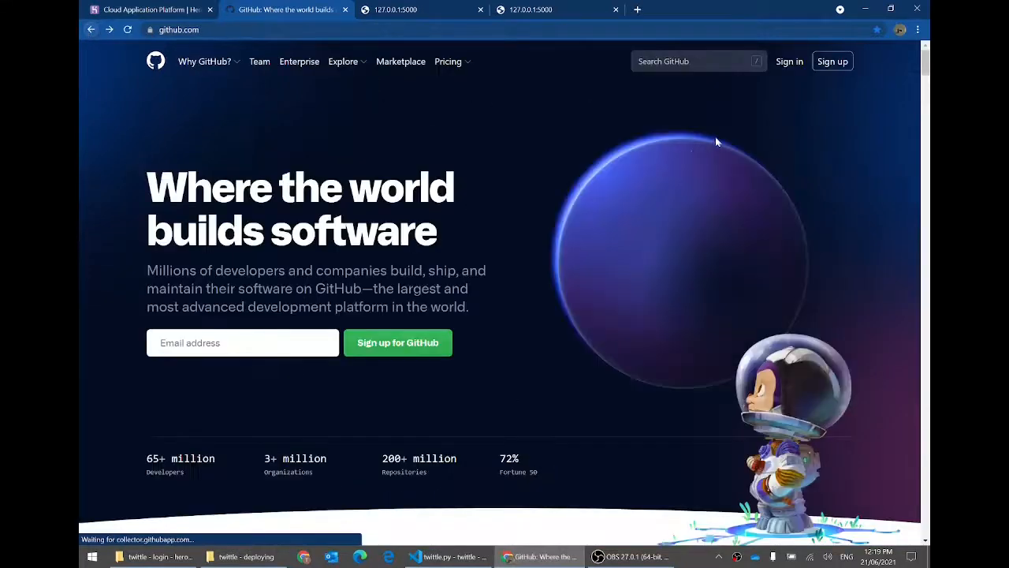
pyautogui.click(785, 65)
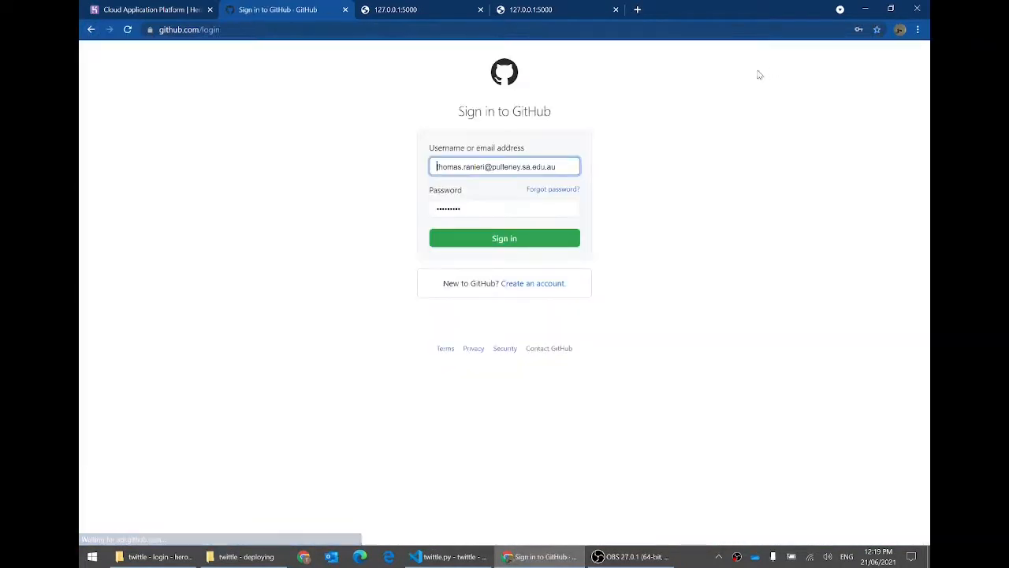
pyautogui.click(535, 236)
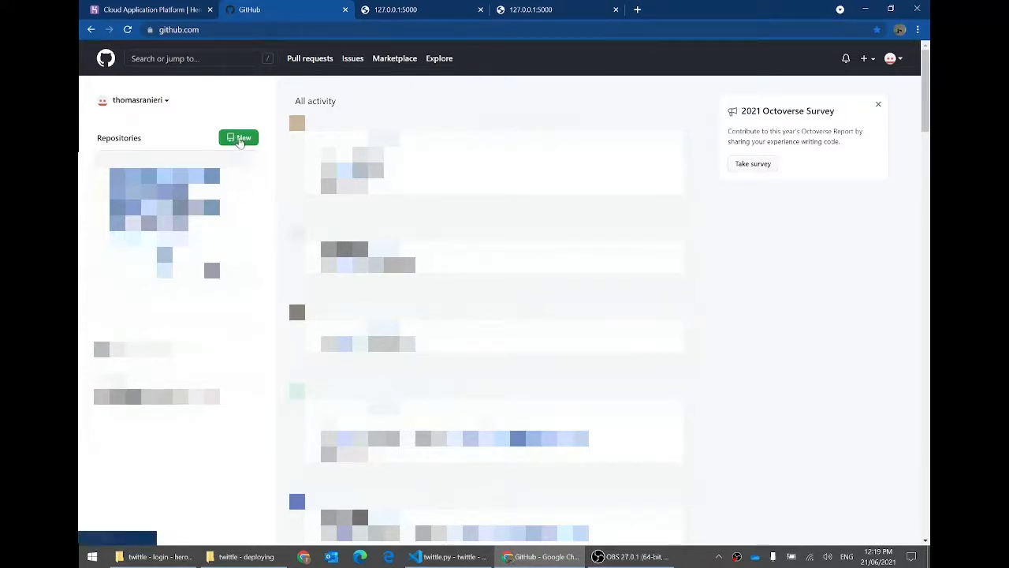
pyautogui.click(865, 60)
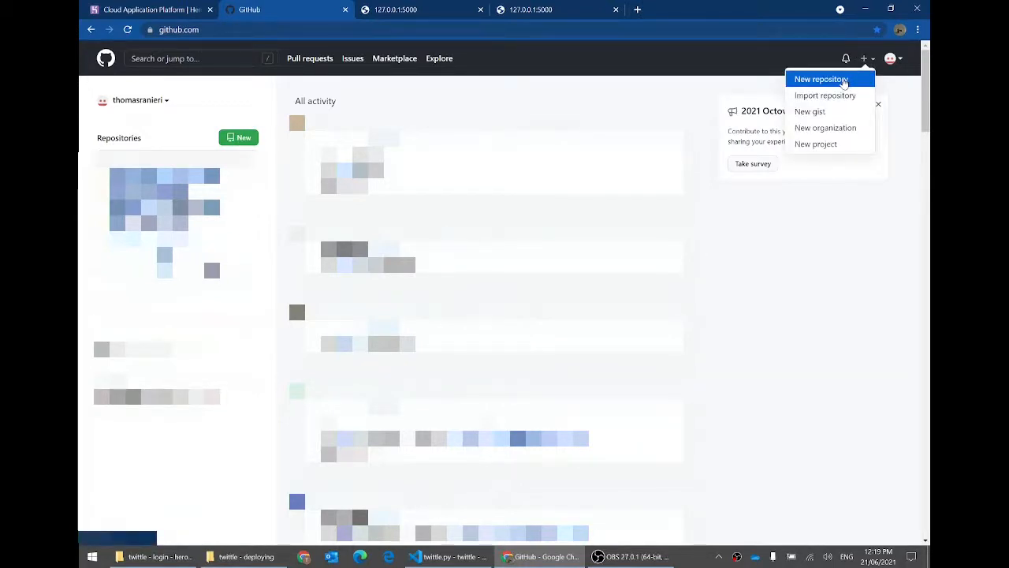
pyautogui.click(842, 80)
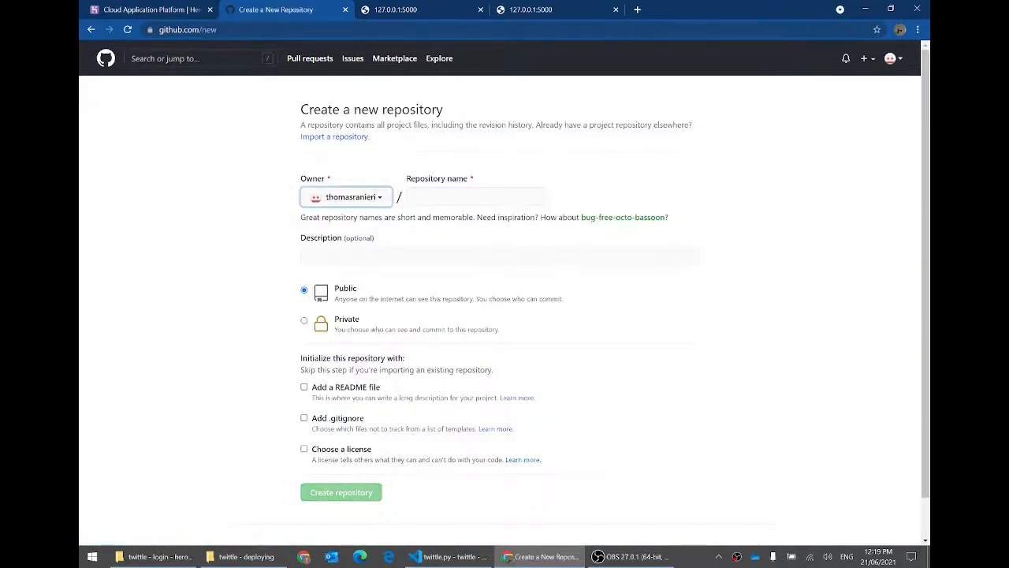
# Step: Enter mytwittleapp as the repository name and confirm it is available
pyautogui.click(473, 196)
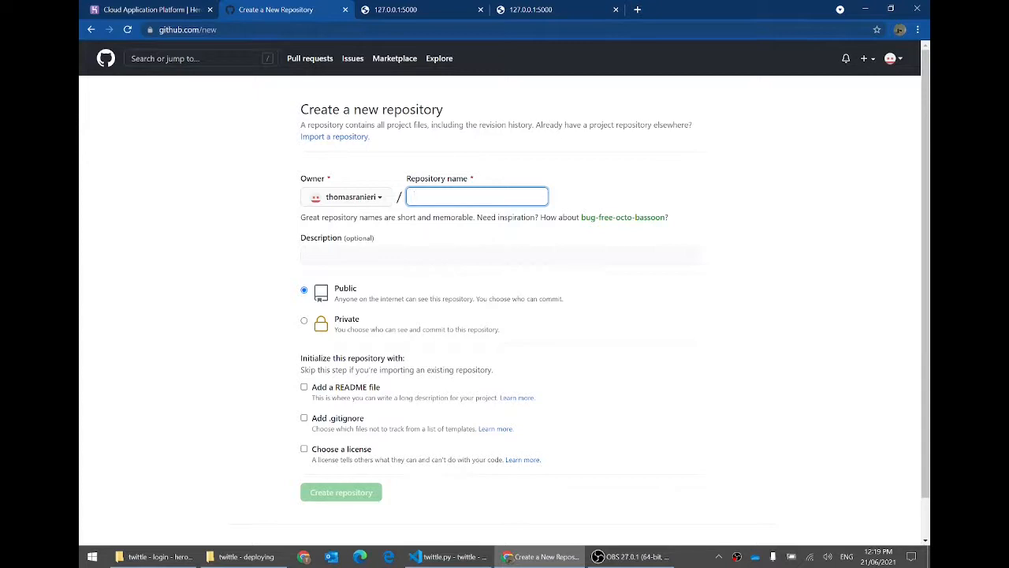
pyautogui.write('mytwittleapp')
pyautogui.press('Left')
pyautogui.press('Left')
pyautogui.press('Left')
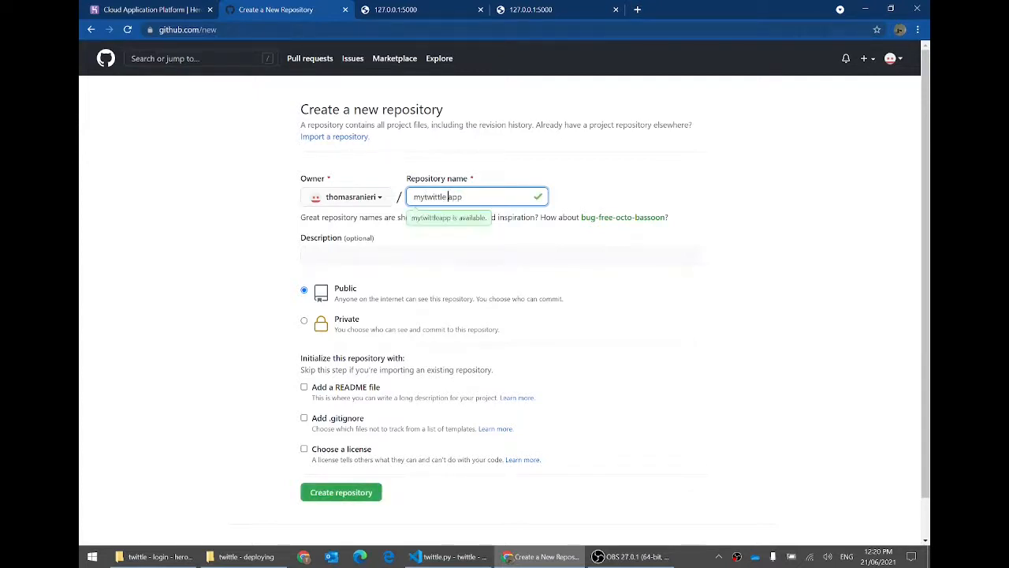
pyautogui.press('BackSpace')
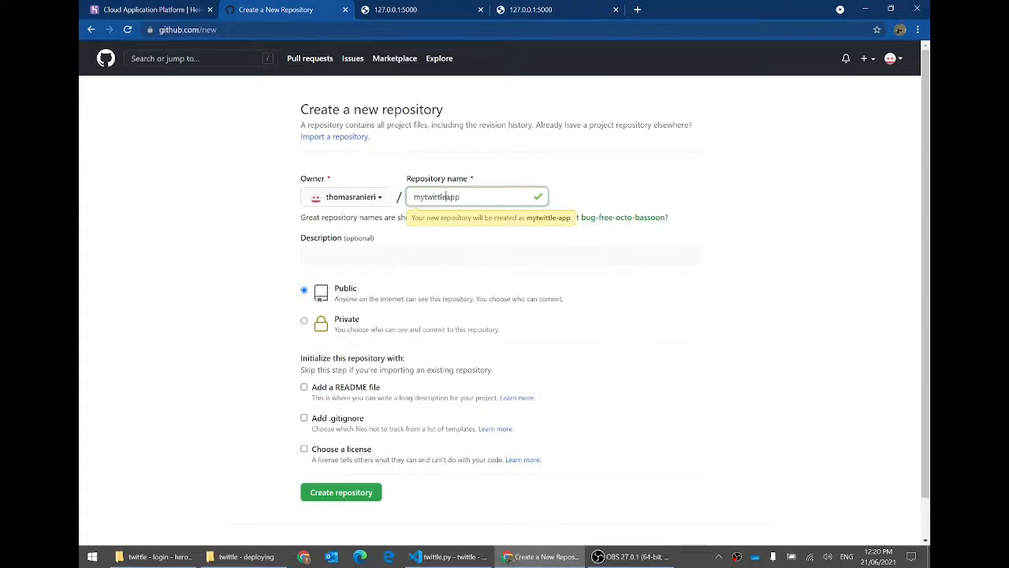
pyautogui.click(499, 167)
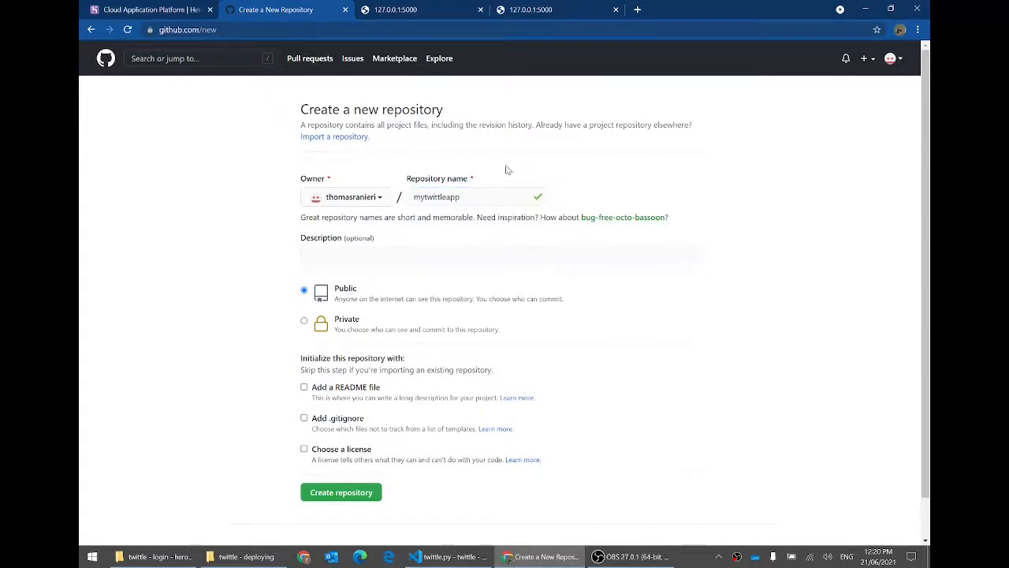
pyautogui.click(514, 189)
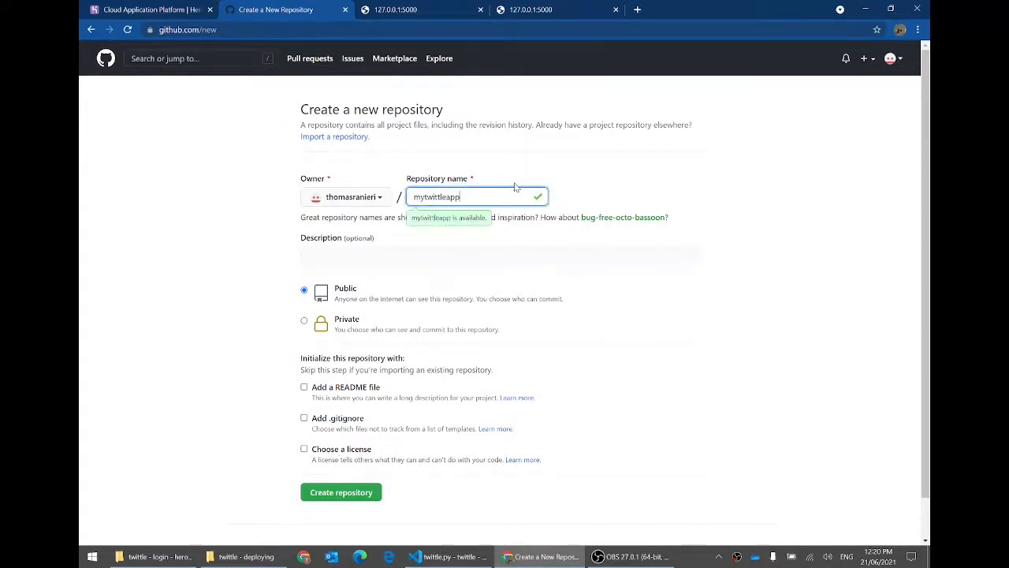
pyautogui.click(592, 176)
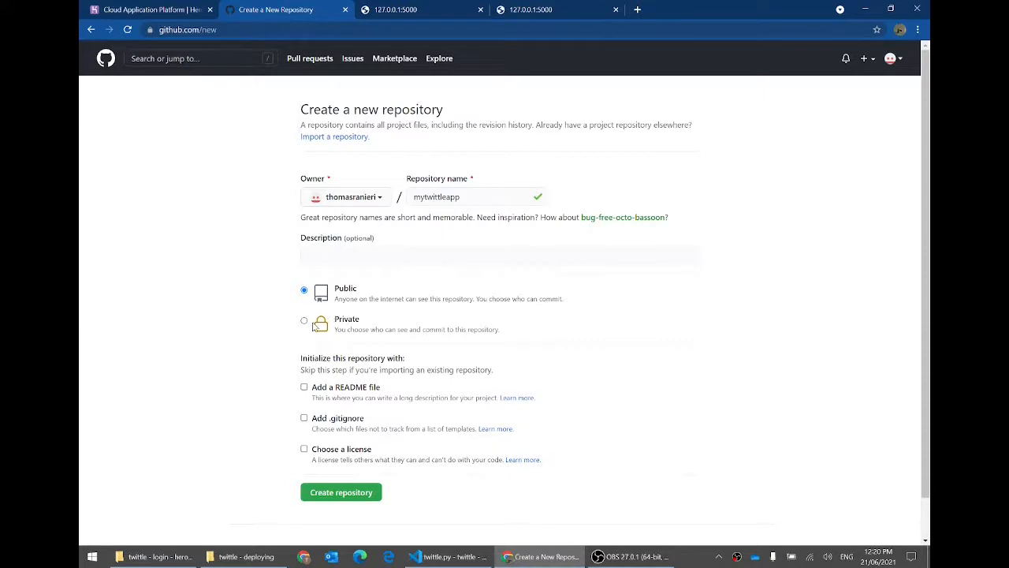
# Step: Set the repository to Private and create it
pyautogui.click(304, 321)
pyautogui.click(446, 556)
pyautogui.moveTo(599, 130); pyautogui.dragTo(421, 131)
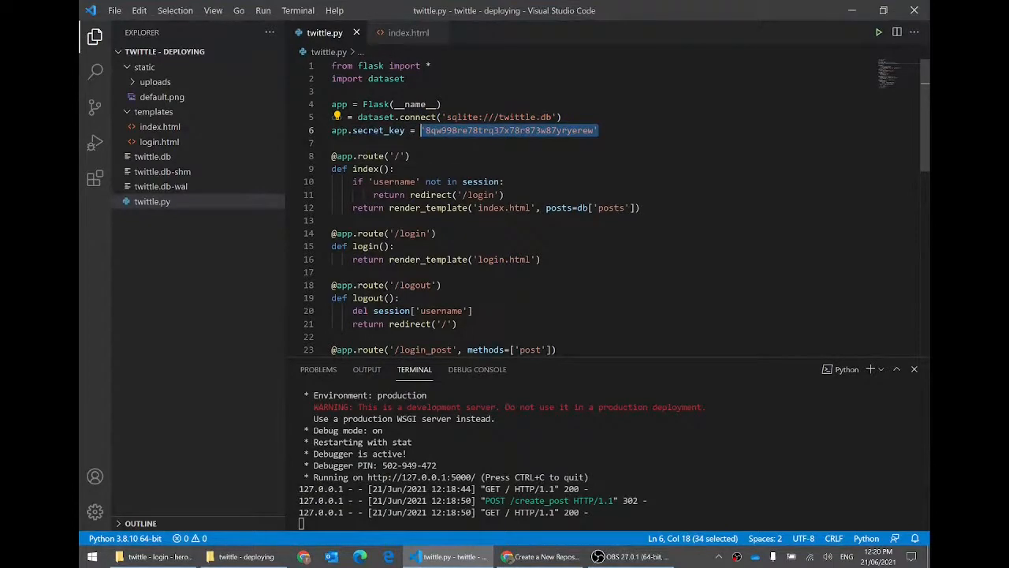
pyautogui.click(757, 130)
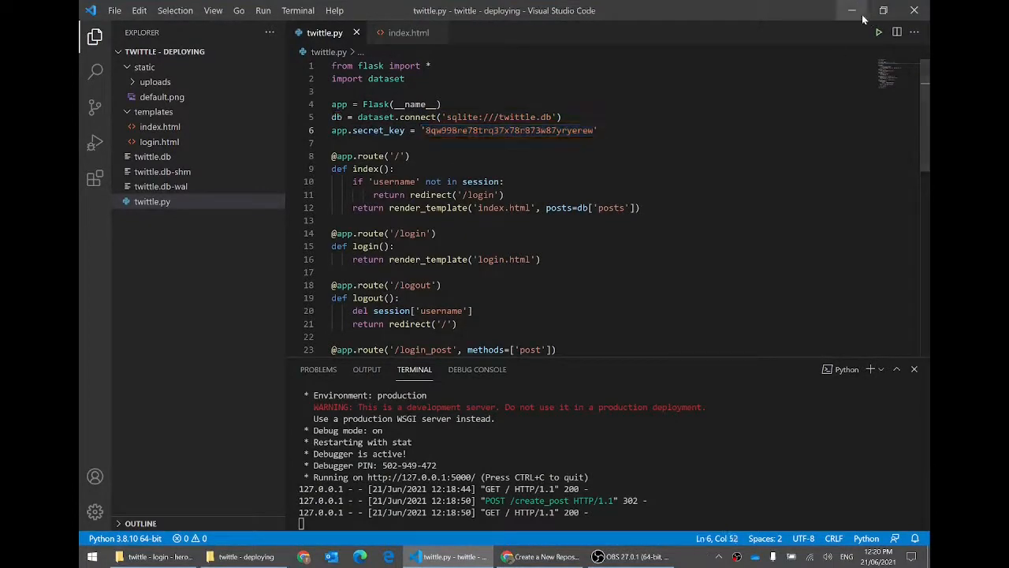
pyautogui.click(861, 14)
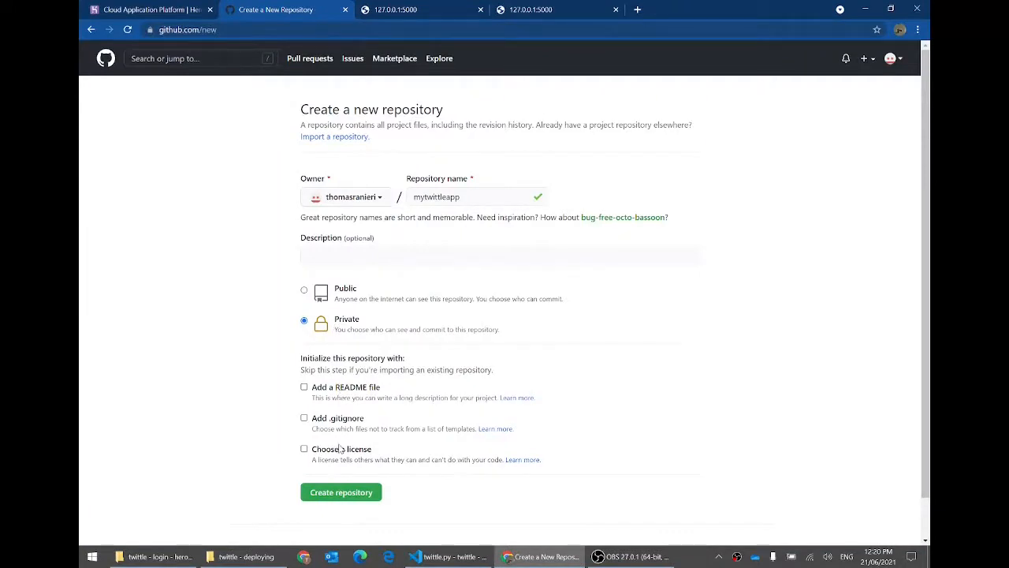
pyautogui.click(345, 495)
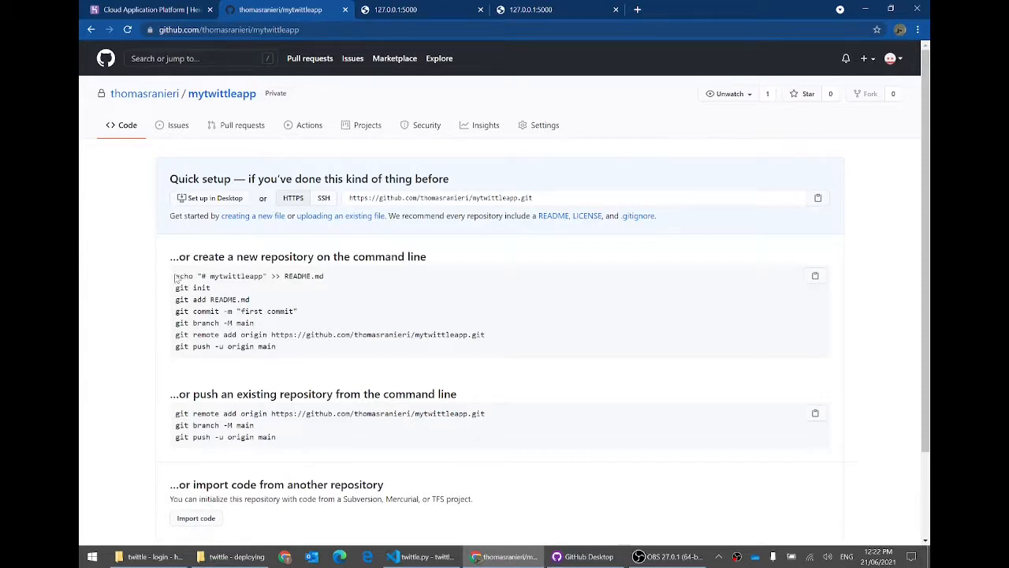
# Step: Send mytwittleapp to GitHub Desktop via Set up in Desktop and allow the app to launch
pyautogui.moveTo(173, 276); pyautogui.dragTo(293, 355)
pyautogui.click(295, 360)
pyautogui.scroll(-1, 302, 374)
pyautogui.scroll(1, 300, 374)
pyautogui.click(223, 198)
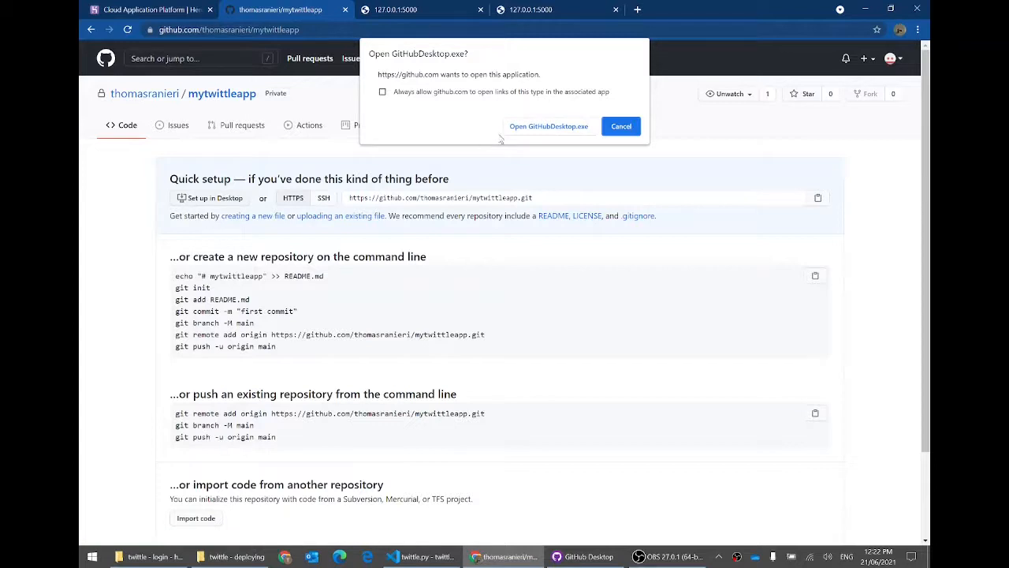
pyautogui.click(530, 129)
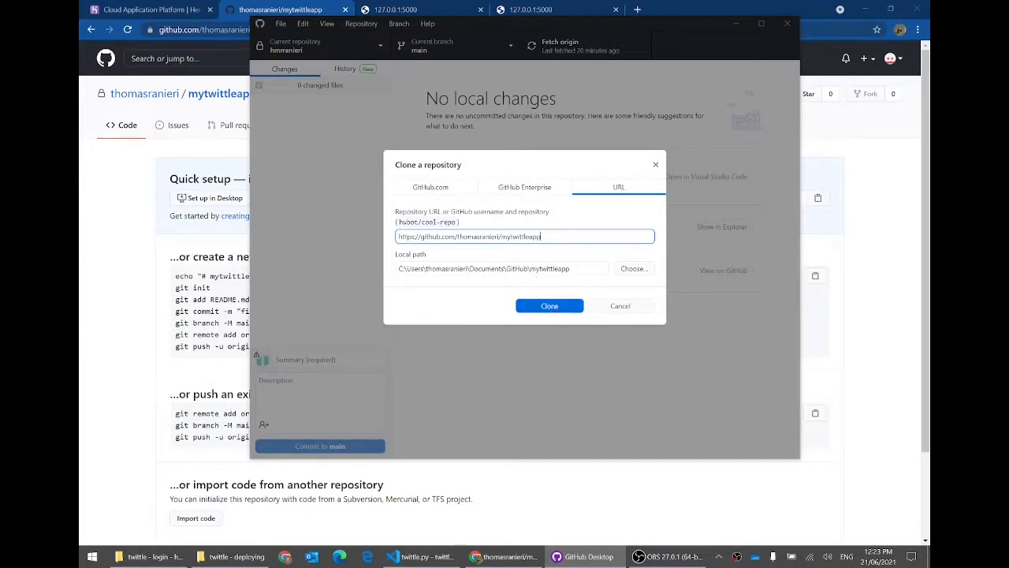
# Step: Clone mytwittleapp to Documents\GitHub\mytwittleapp and show the empty folder in File Explorer
pyautogui.moveTo(531, 268); pyautogui.dragTo(397, 269)
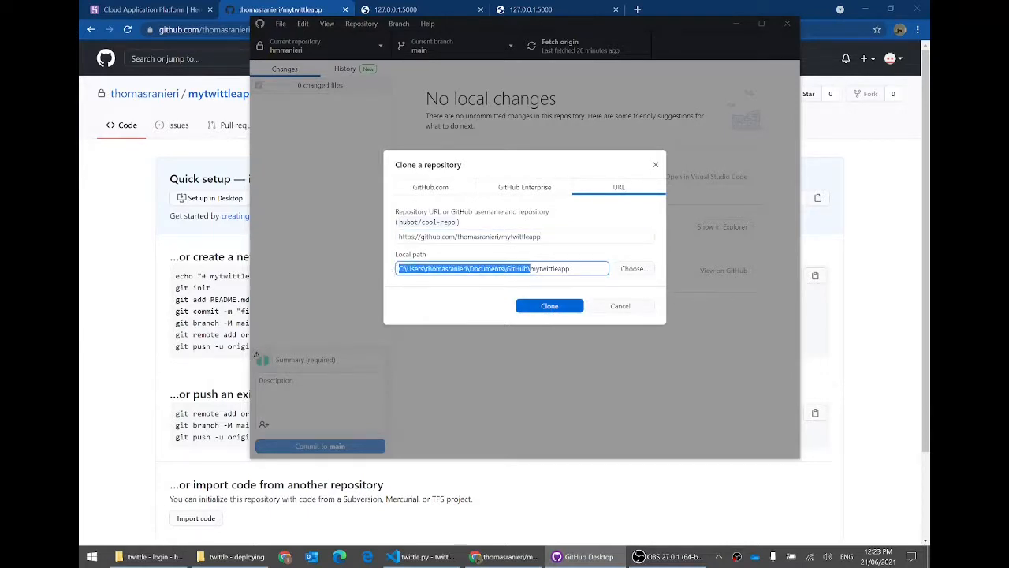
pyautogui.click(555, 269)
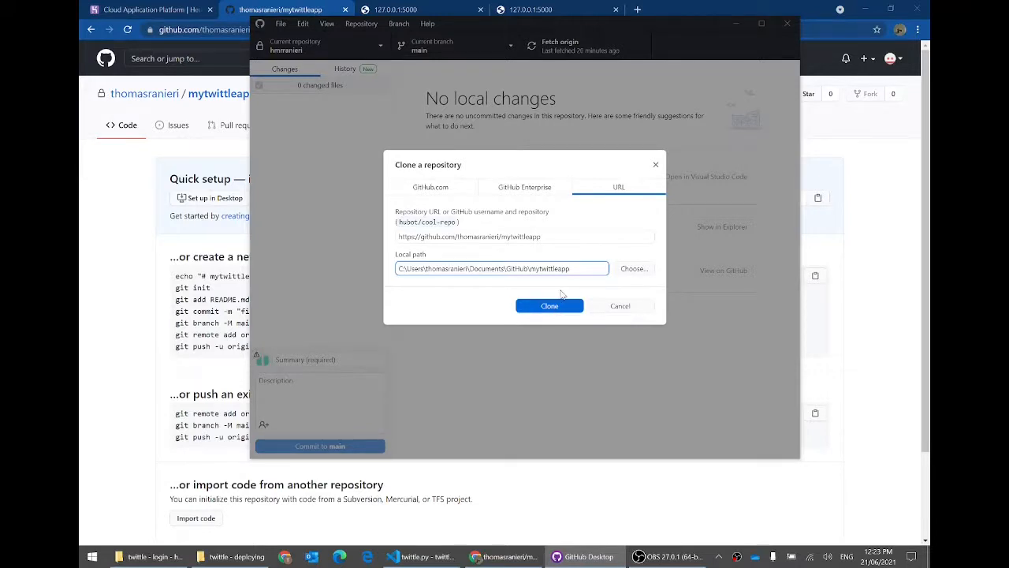
pyautogui.click(548, 306)
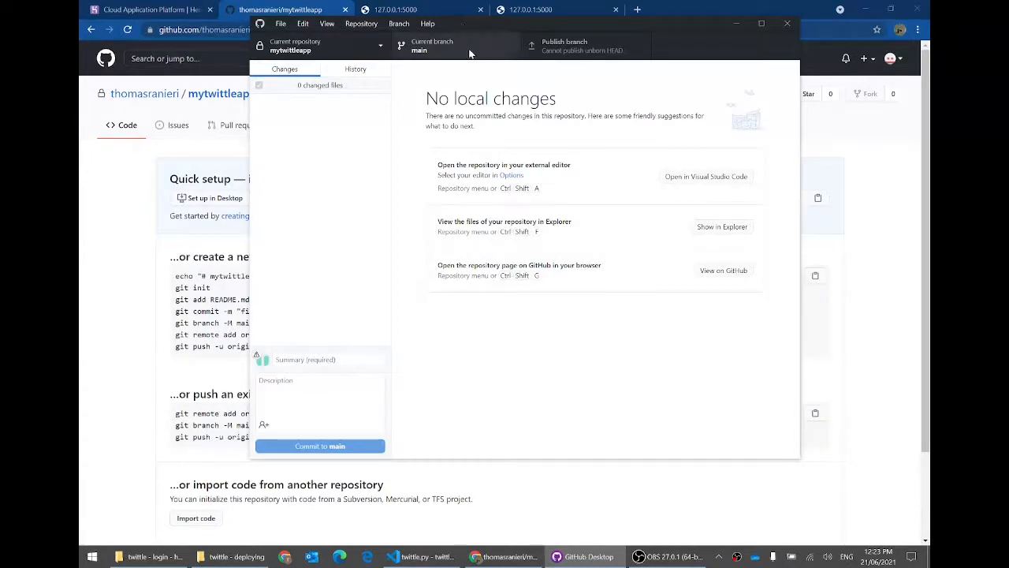
pyautogui.click(715, 228)
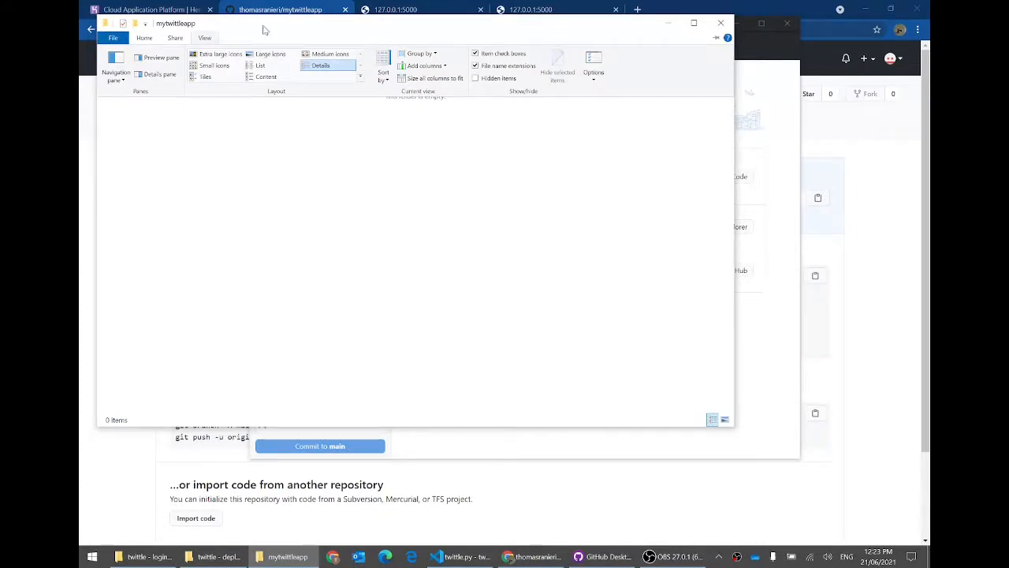
# Step: Rearrange the mytwittleapp folder and GitHub Desktop windows, then return to the twittle project in VS Code
pyautogui.moveTo(264, 29); pyautogui.dragTo(579, 99)
pyautogui.moveTo(463, 28); pyautogui.dragTo(328, 47)
pyautogui.click(733, 273)
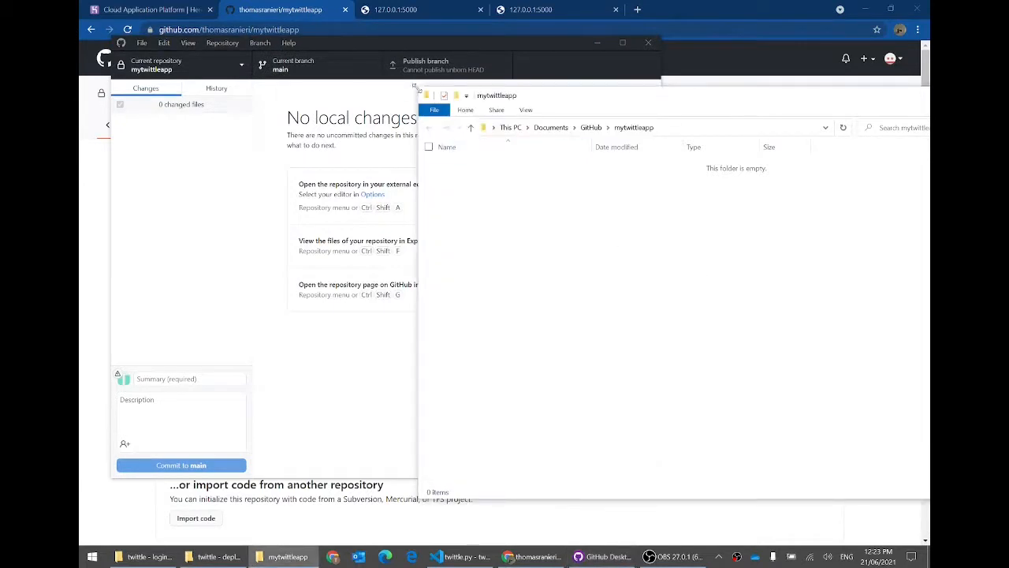
pyautogui.moveTo(425, 87); pyautogui.dragTo(639, 56)
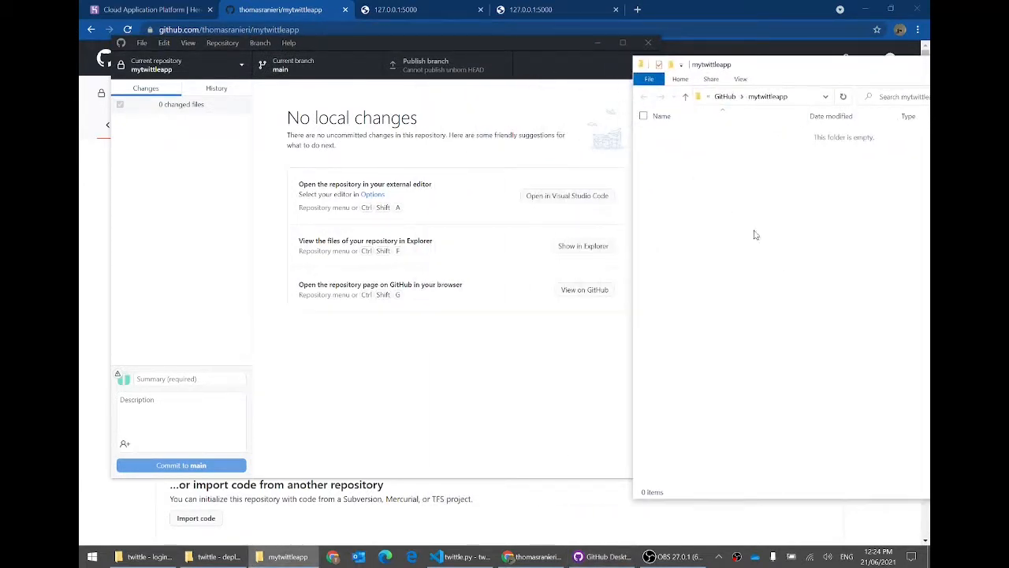
pyautogui.click(293, 22)
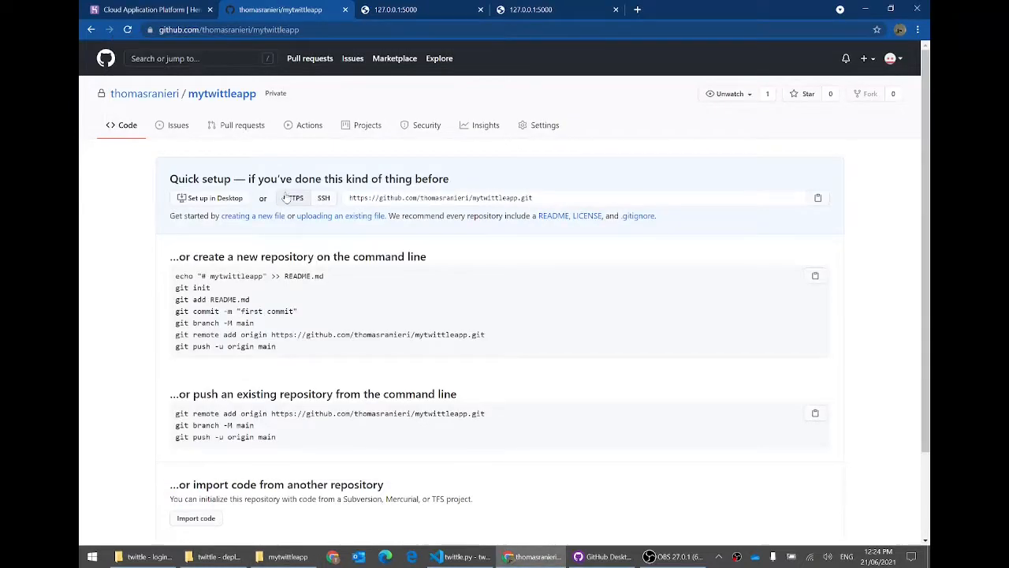
pyautogui.click(288, 557)
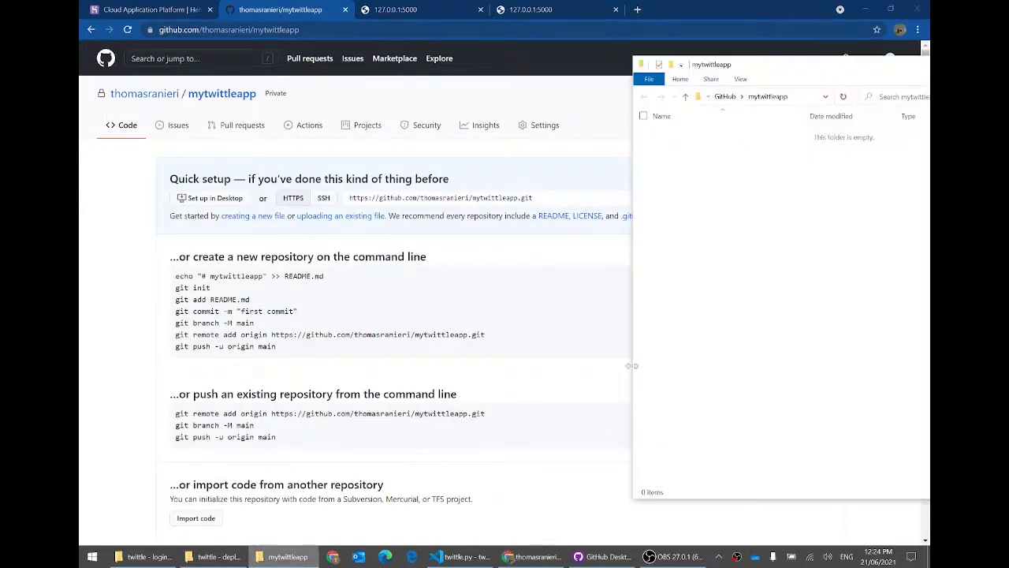
pyautogui.moveTo(736, 69); pyautogui.dragTo(581, 68)
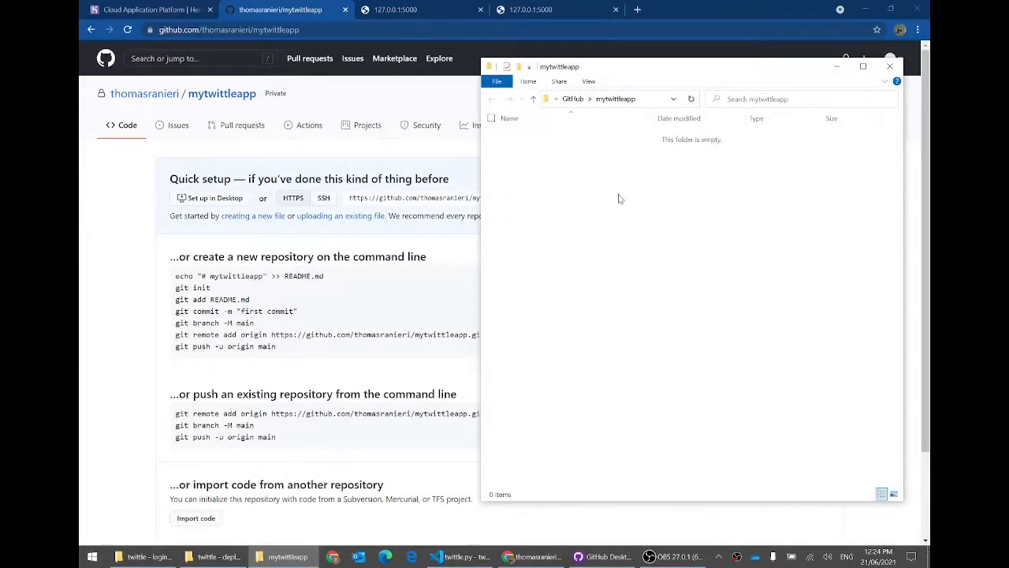
pyautogui.click(462, 557)
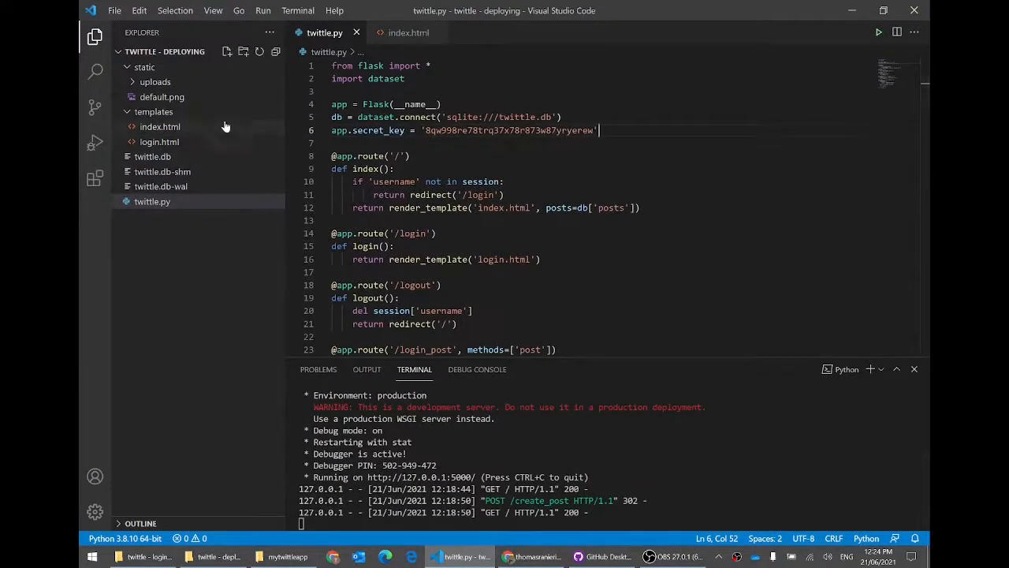
# Step: Reveal twittle.py's twittle - deploying folder in File Explorer and position that window on the left
pyautogui.click(332, 92)
pyautogui.rightClick(151, 202)
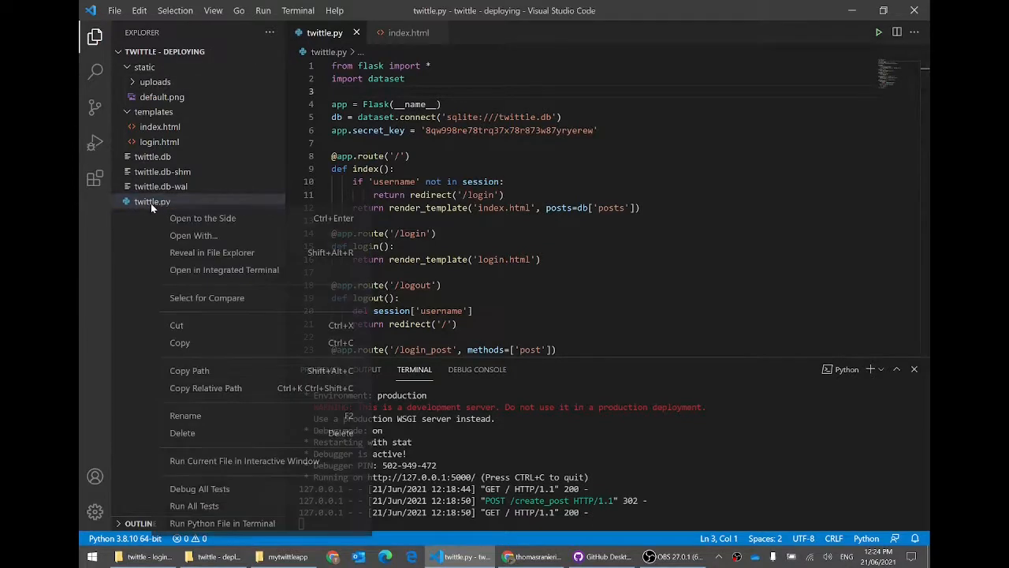
pyautogui.click(187, 253)
pyautogui.moveTo(219, 18); pyautogui.dragTo(239, 75)
pyautogui.click(225, 235)
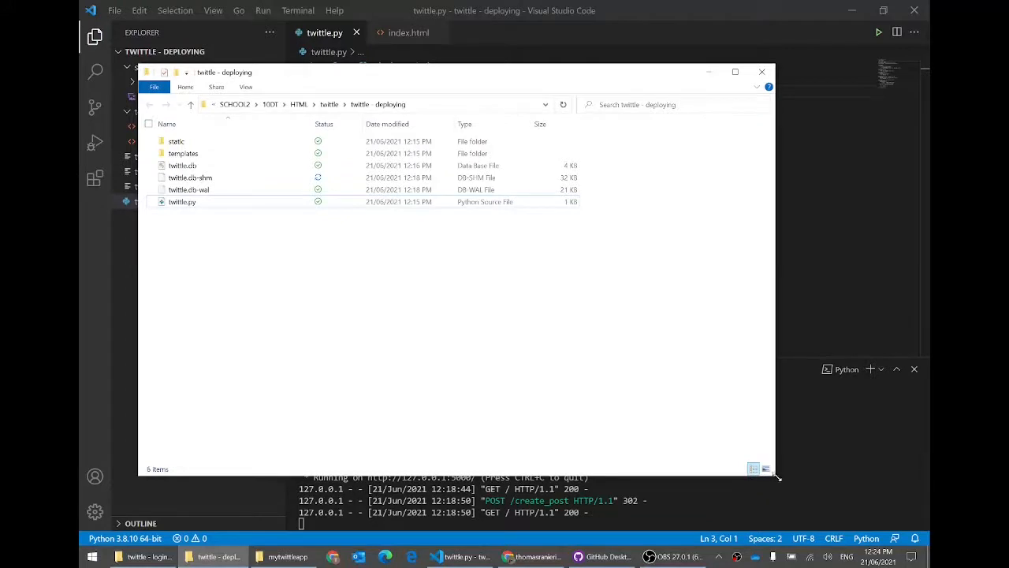
pyautogui.moveTo(777, 477); pyautogui.dragTo(513, 351)
pyautogui.moveTo(307, 78); pyautogui.dragTo(340, 283)
pyautogui.click(276, 289)
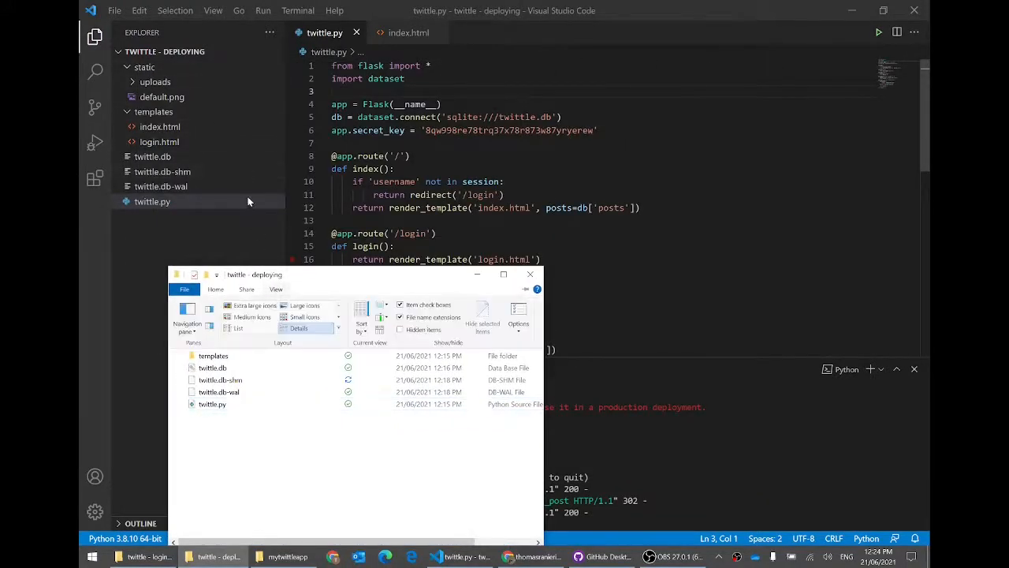
pyautogui.moveTo(256, 274); pyautogui.dragTo(229, 168)
# Step: Place the mytwittleapp window beside it and select all six project files
pyautogui.click(284, 557)
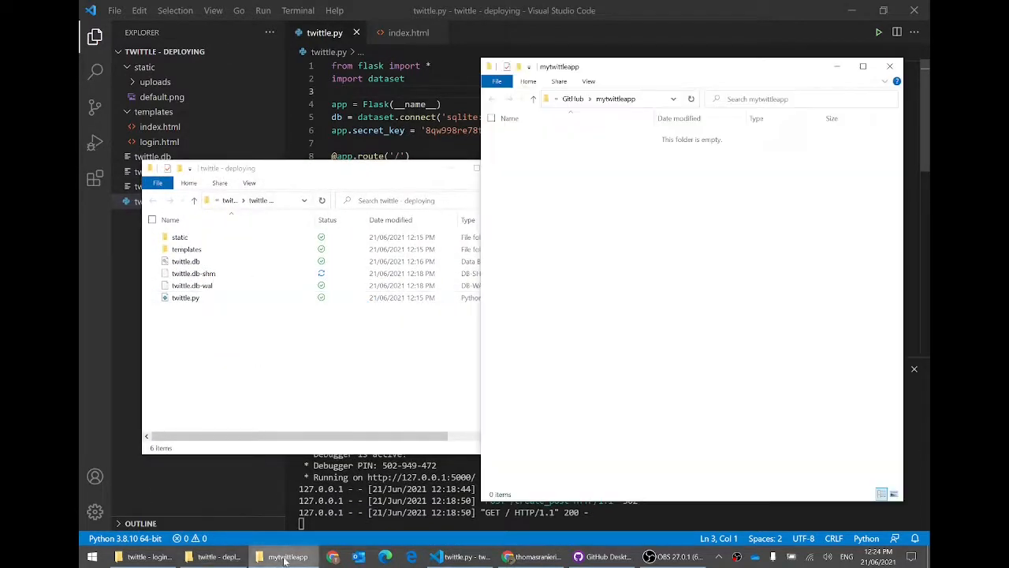
pyautogui.moveTo(478, 59); pyautogui.dragTo(546, 163)
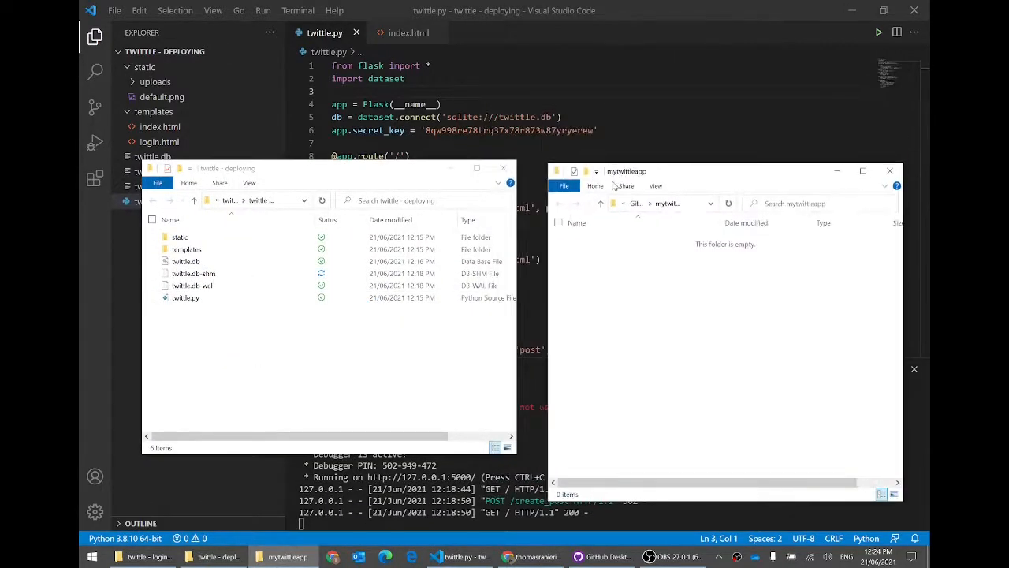
pyautogui.moveTo(630, 172); pyautogui.dragTo(637, 122)
pyautogui.moveTo(746, 308); pyautogui.dragTo(565, 183)
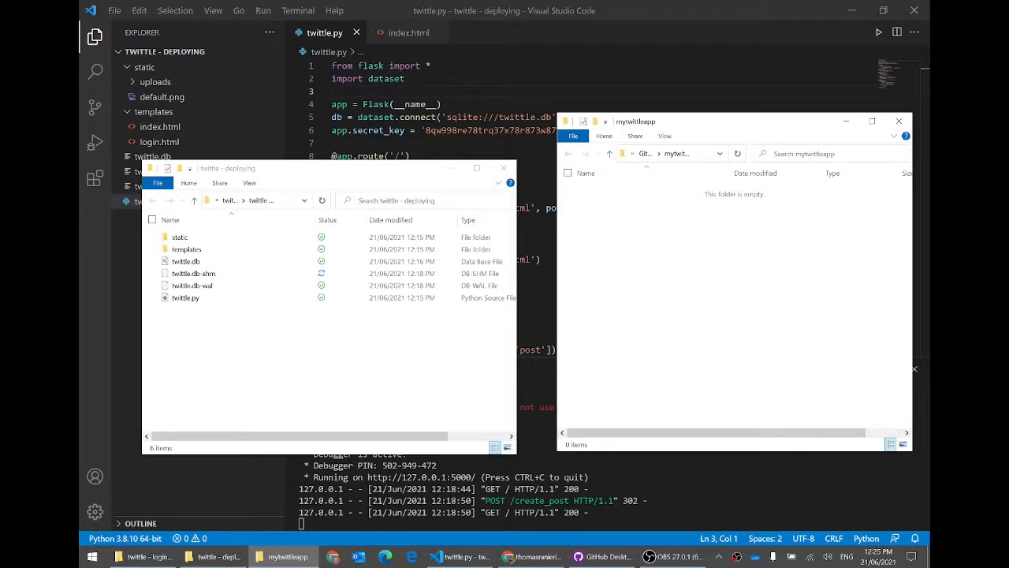
pyautogui.moveTo(378, 375); pyautogui.dragTo(206, 235)
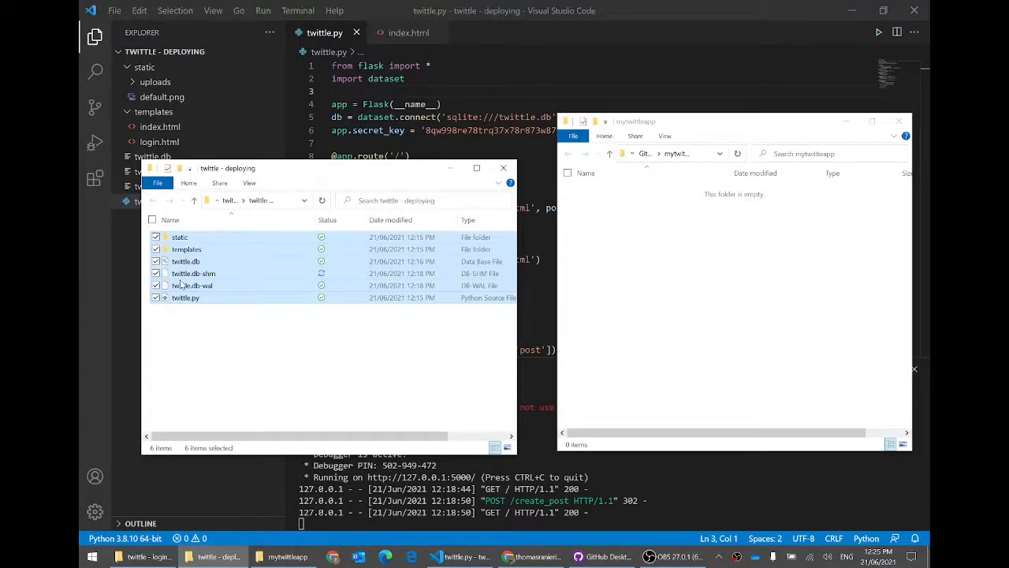
pyautogui.click(688, 280)
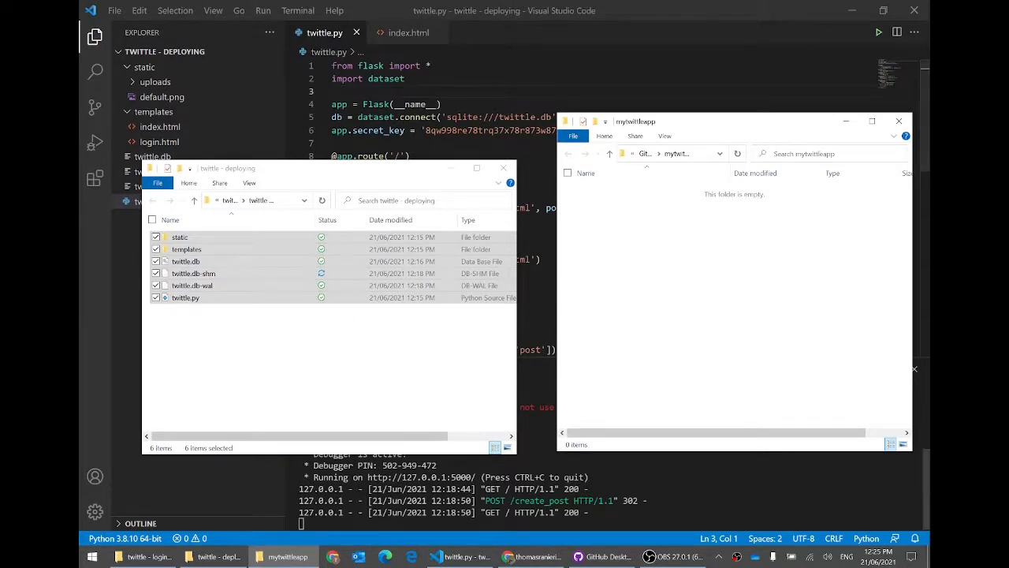
pyautogui.click(483, 491)
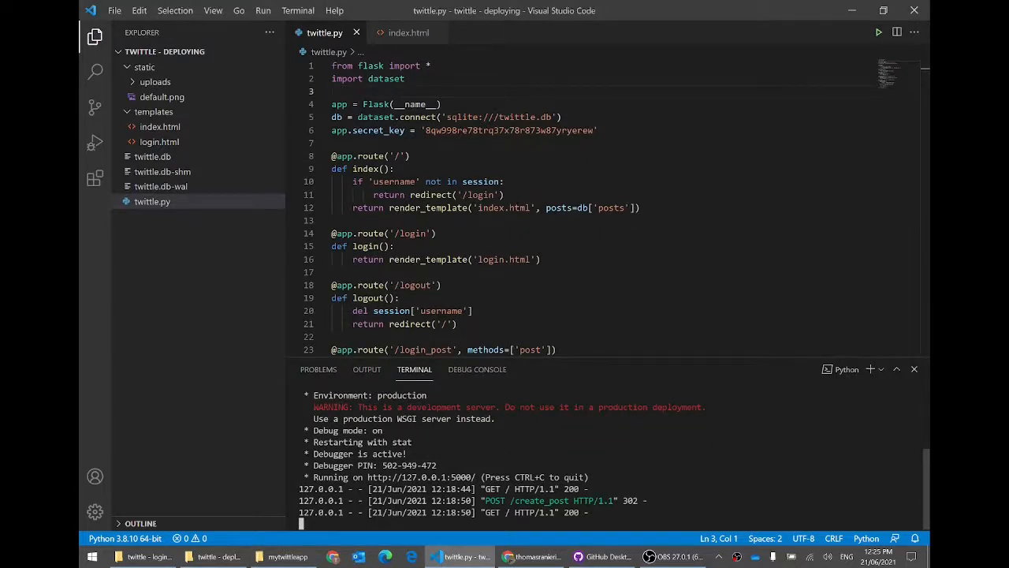
# Step: Stop the Flask server with Ctrl+C and kill the Python terminal
pyautogui.hotkey('ctrl', 'c')
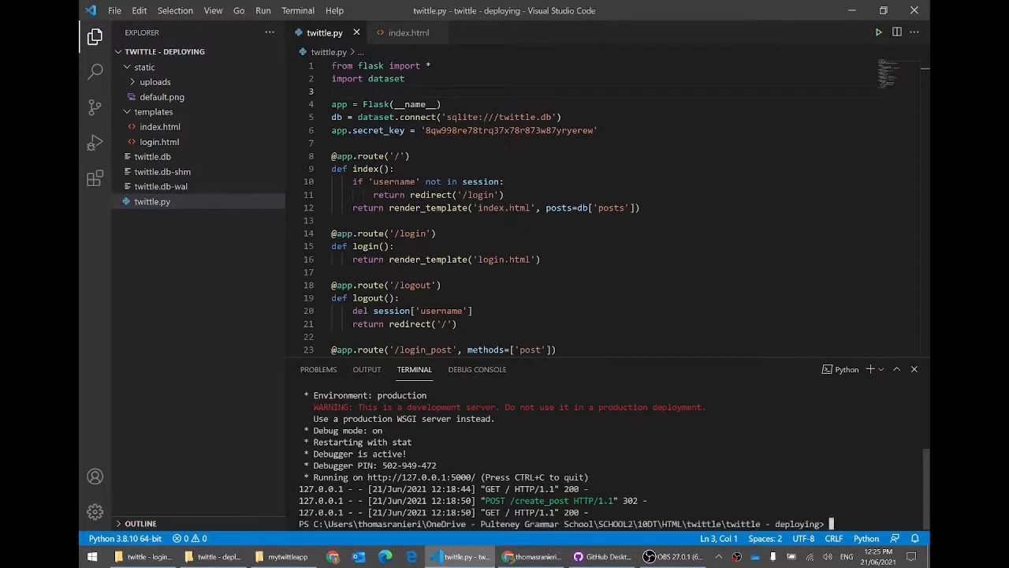
pyautogui.rightClick(843, 371)
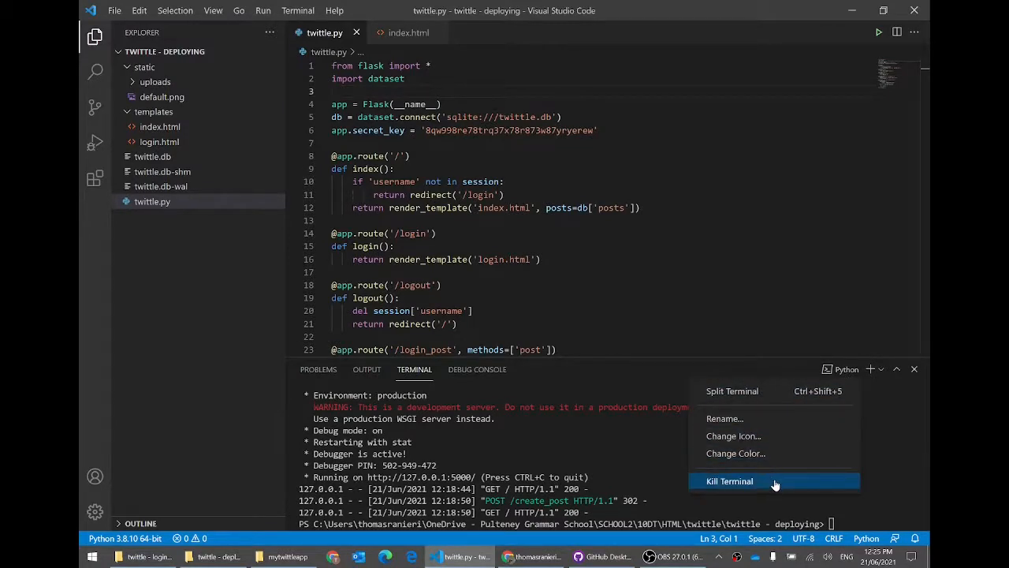
pyautogui.click(903, 416)
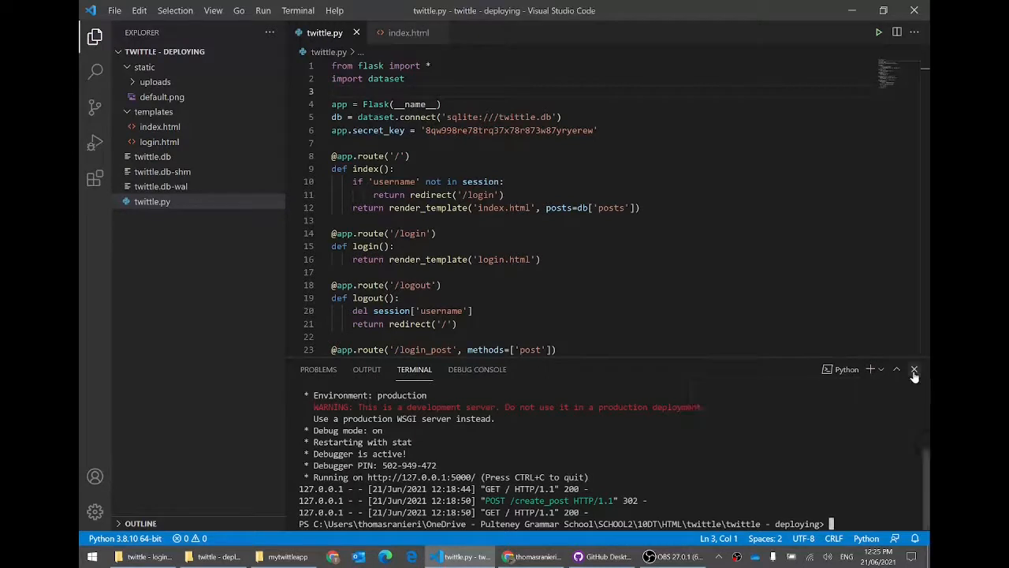
pyautogui.rightClick(844, 370)
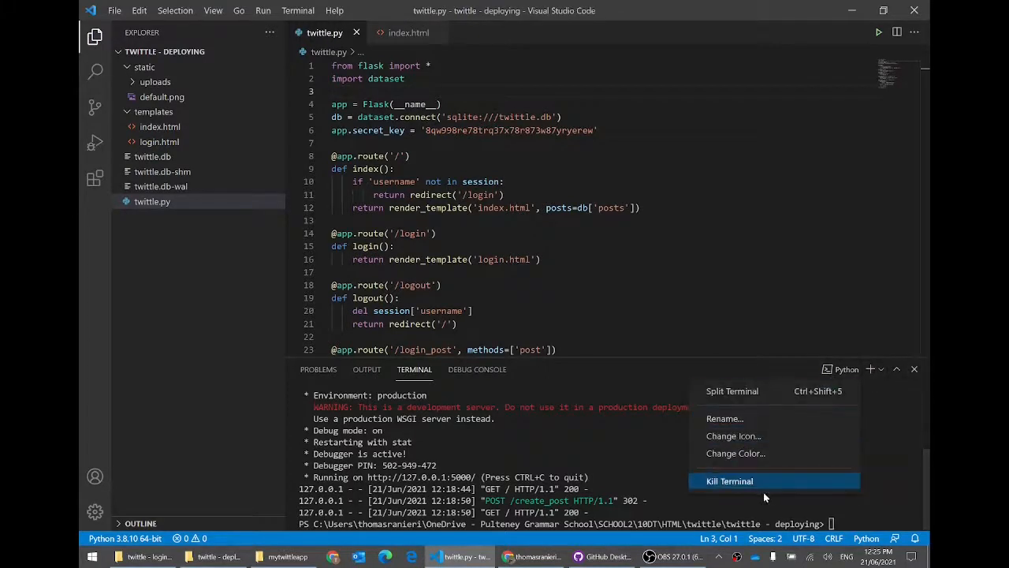
pyautogui.click(752, 482)
pyautogui.click(563, 453)
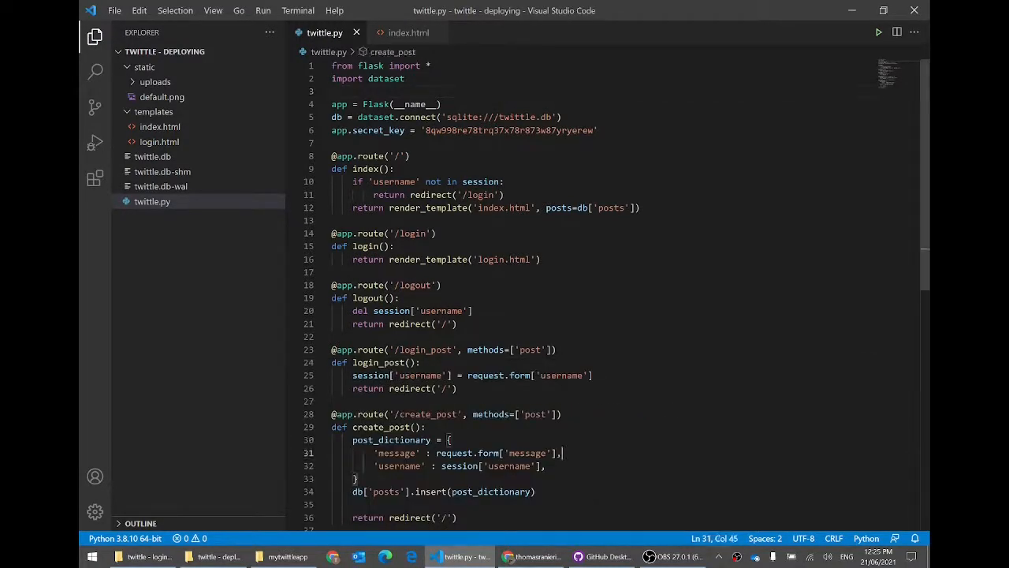
# Step: Close VS Code and move all six project files into the mytwittleapp folder
pyautogui.click(915, 10)
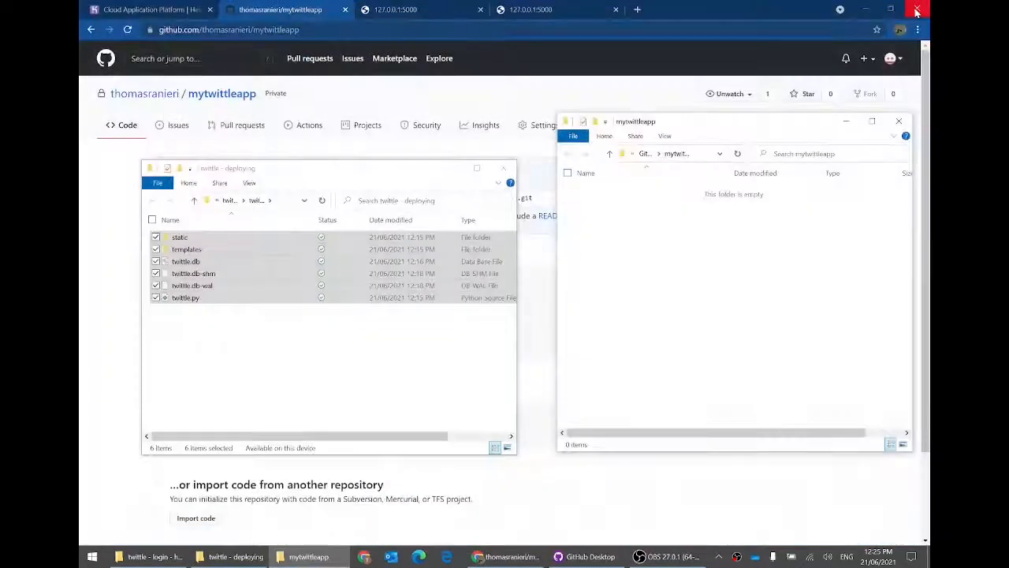
pyautogui.moveTo(302, 168); pyautogui.dragTo(293, 130)
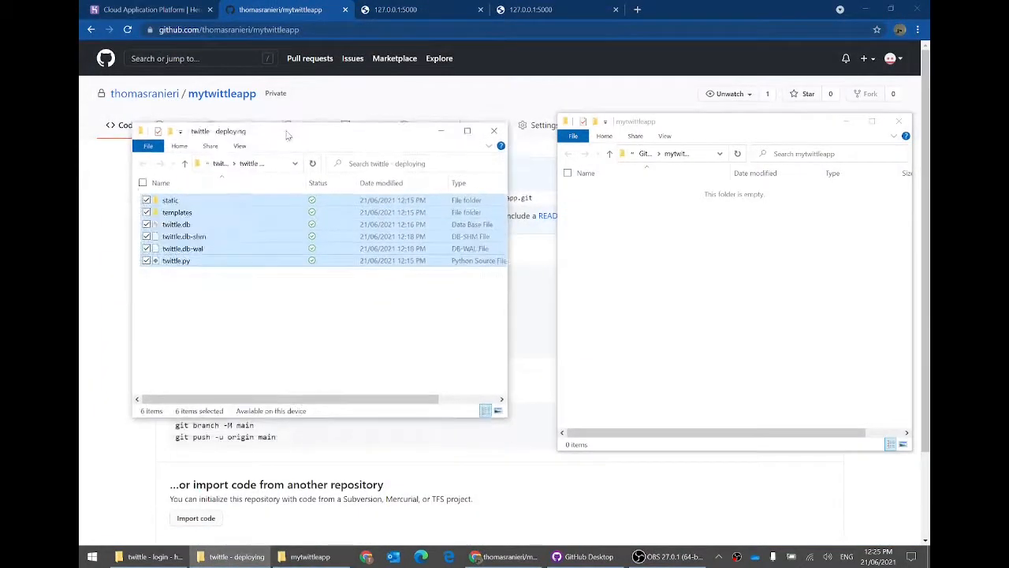
pyautogui.moveTo(230, 316); pyautogui.dragTo(620, 226)
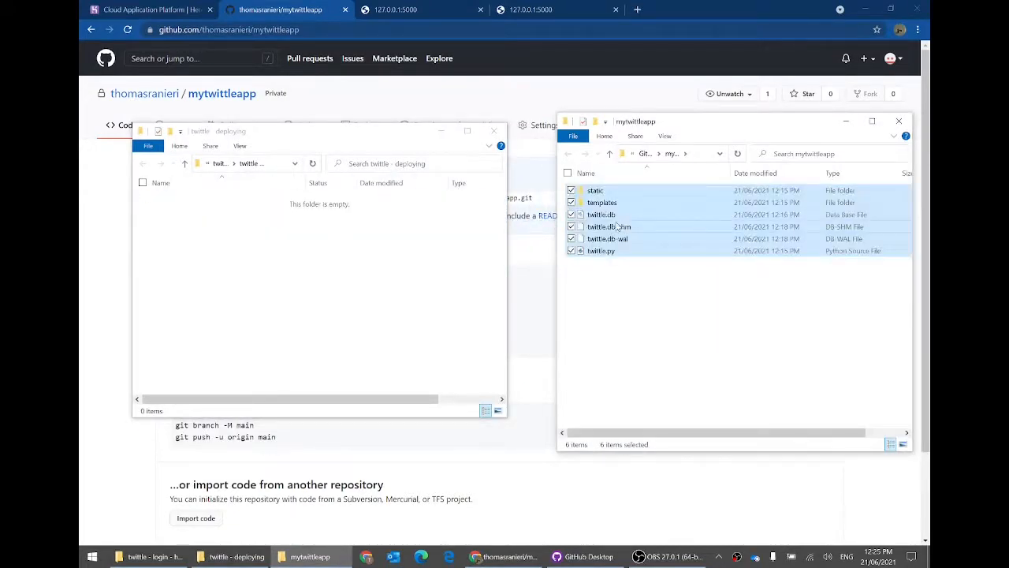
pyautogui.click(619, 341)
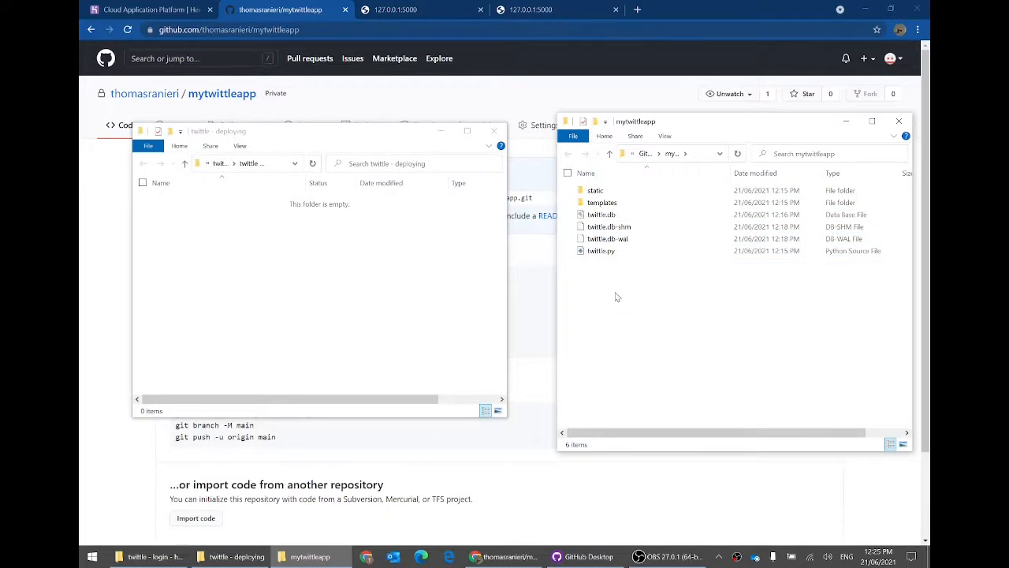
# Step: Close the emptied twittle - deploying window and center and widen the mytwittleapp window
pyautogui.click(328, 289)
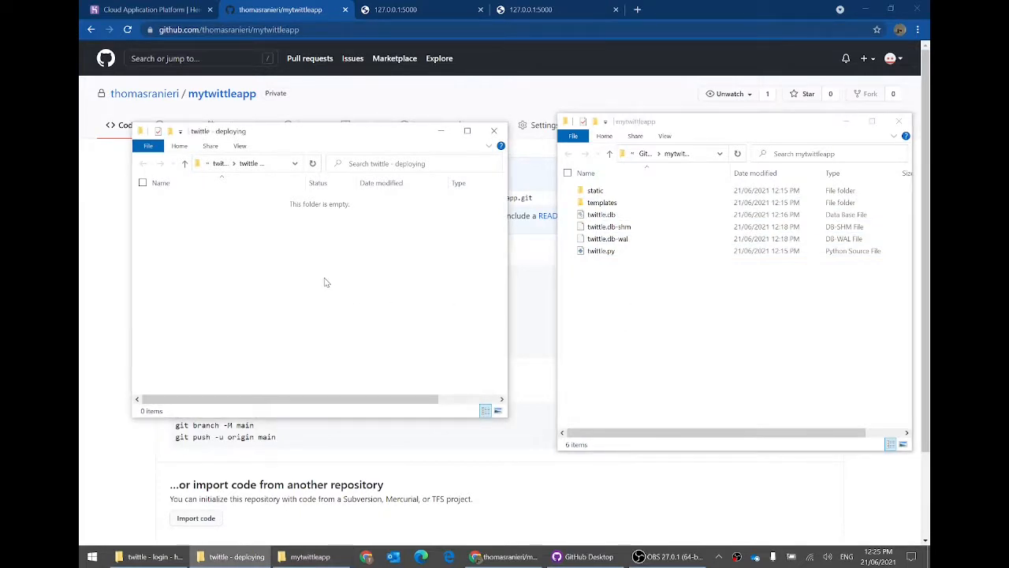
pyautogui.click(494, 131)
pyautogui.moveTo(648, 121); pyautogui.dragTo(393, 119)
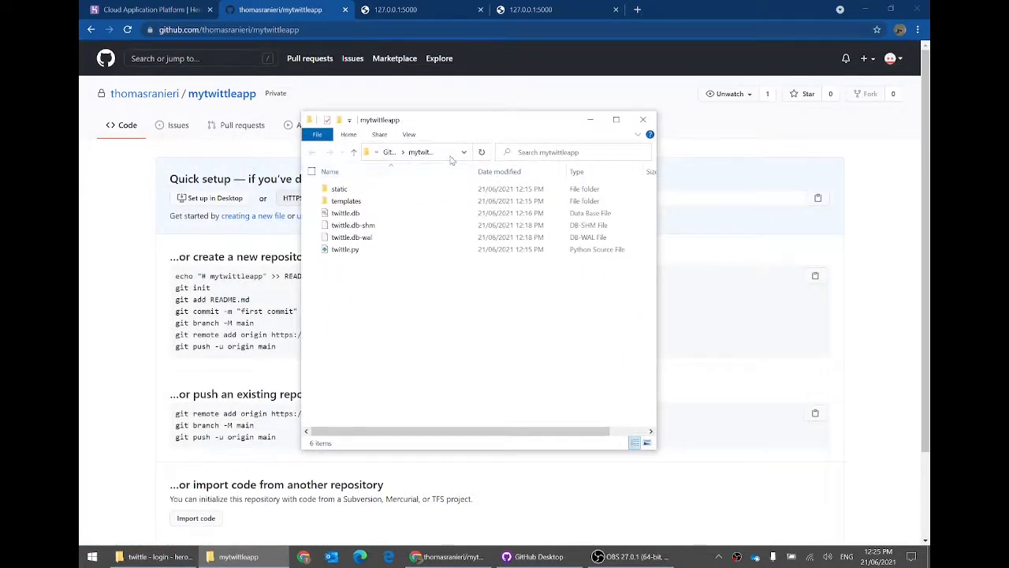
pyautogui.moveTo(657, 449); pyautogui.dragTo(737, 449)
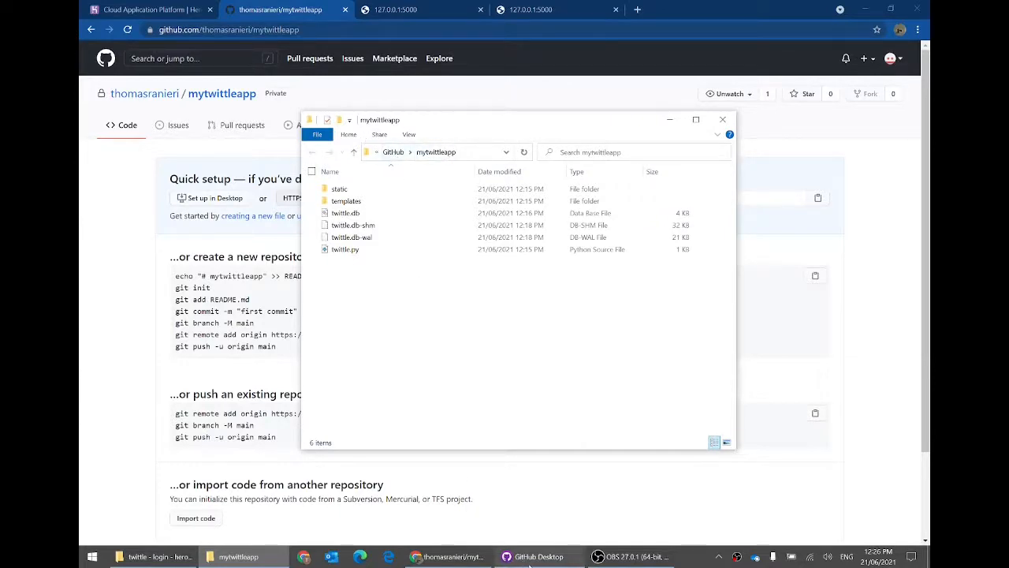
# Step: Review the diffs of twittle.py, login.html and index.html in GitHub Desktop's Changes list
pyautogui.click(530, 559)
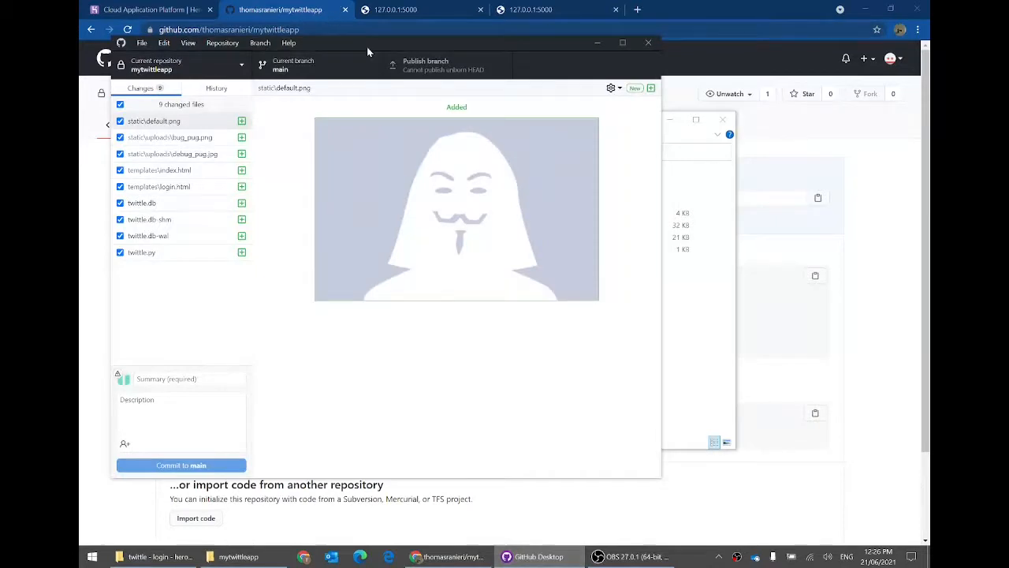
pyautogui.moveTo(367, 47); pyautogui.dragTo(654, 95)
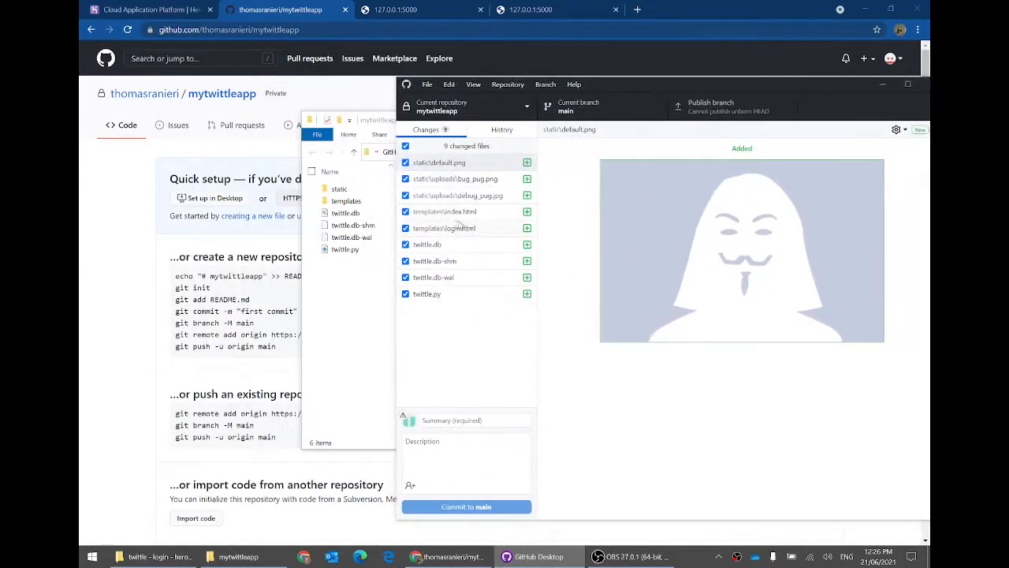
pyautogui.click(454, 293)
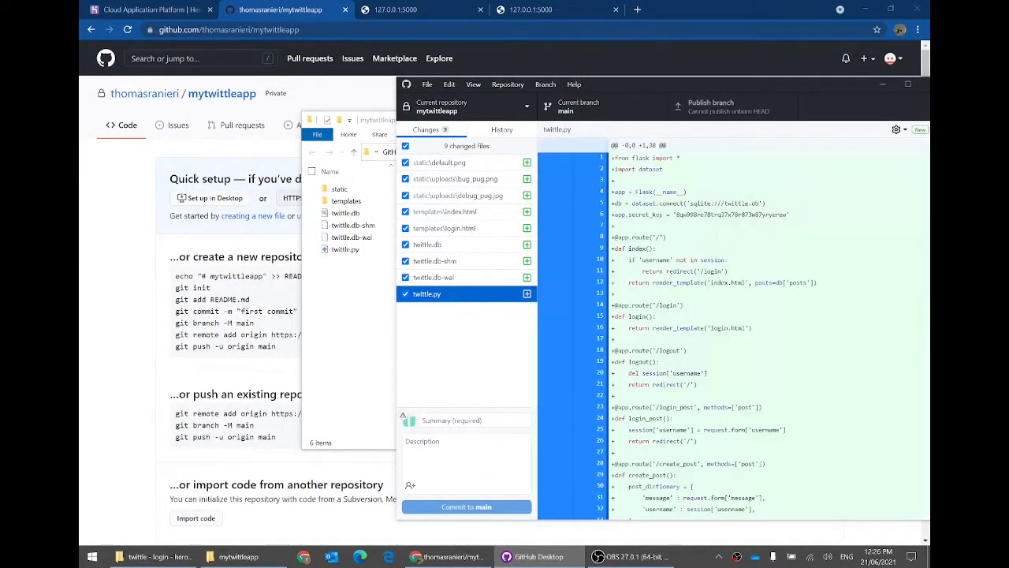
pyautogui.scroll(-1, 729, 327)
pyautogui.click(465, 228)
pyautogui.click(467, 213)
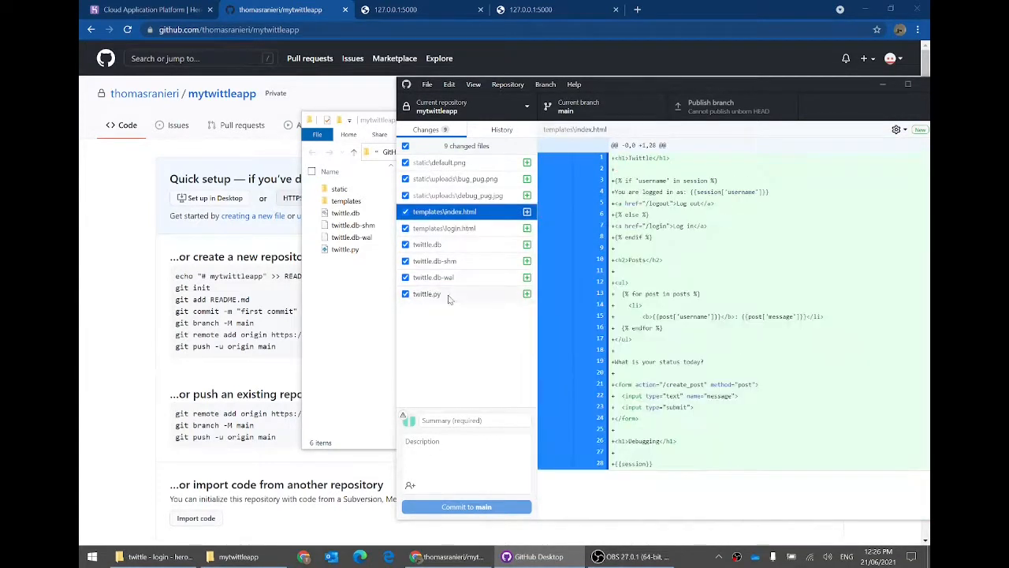
pyautogui.click(452, 295)
pyautogui.moveTo(378, 124); pyautogui.dragTo(181, 136)
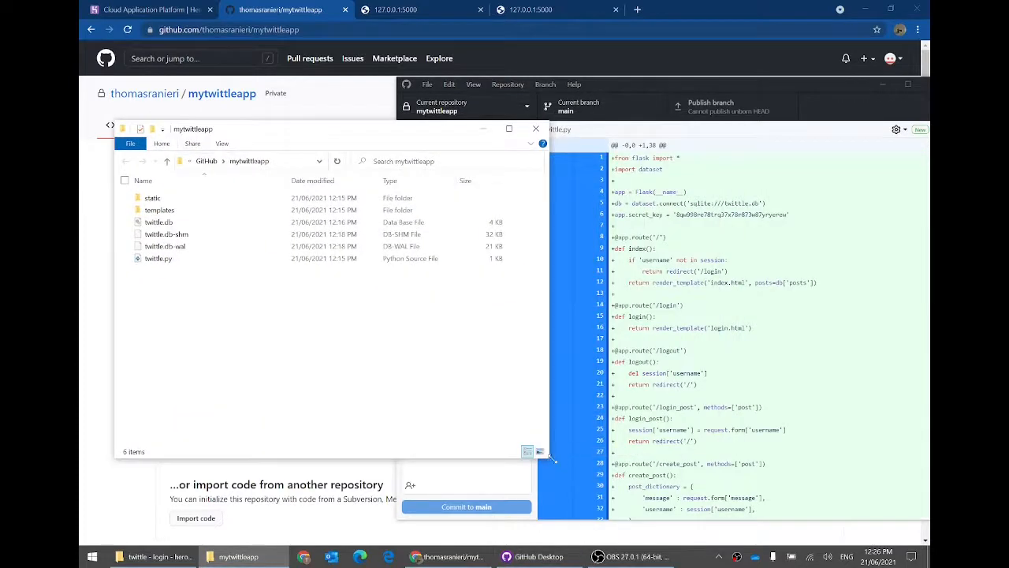
pyautogui.moveTo(552, 452); pyautogui.dragTo(381, 411)
pyautogui.moveTo(211, 129); pyautogui.dragTo(191, 154)
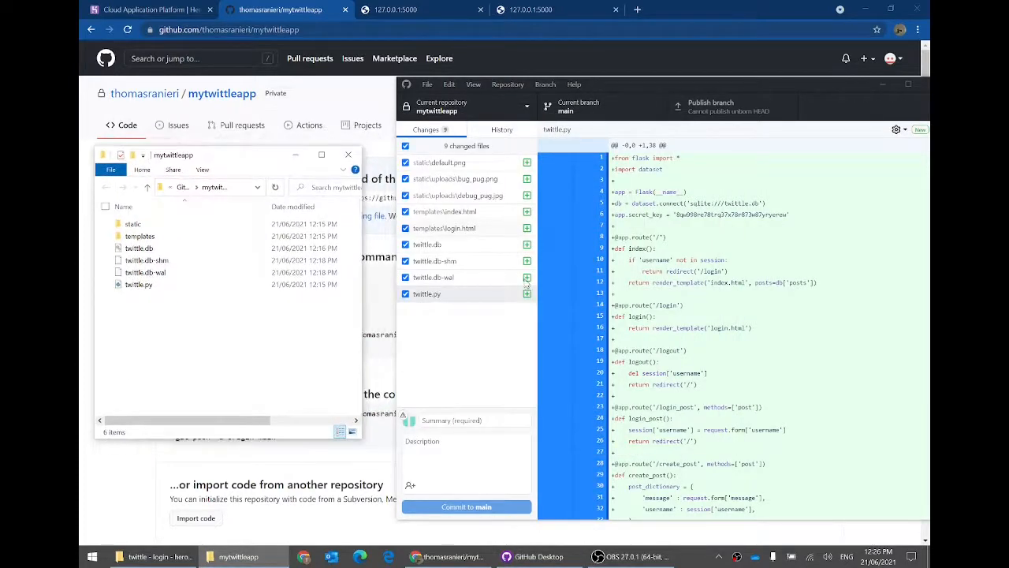
# Step: Commit the nine changed files to main with the summary 'First commit -'
pyautogui.click(465, 421)
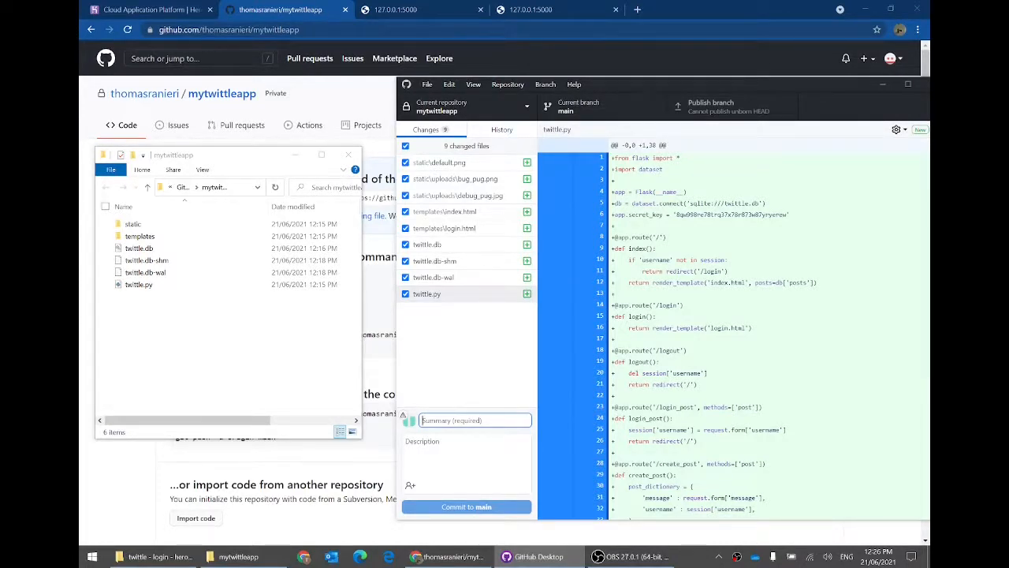
pyautogui.write('First commi')
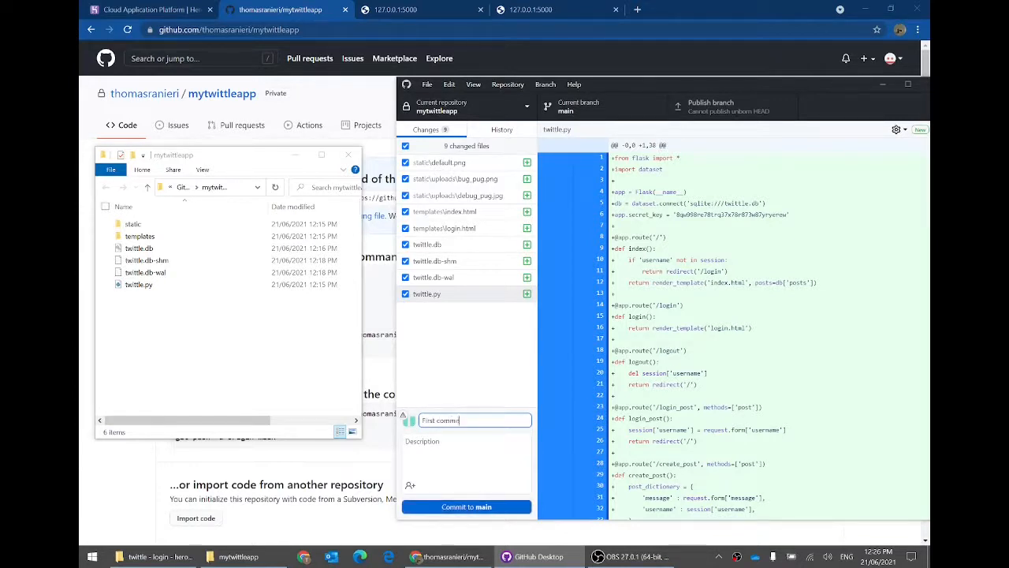
pyautogui.write('t')
pyautogui.write(' -')
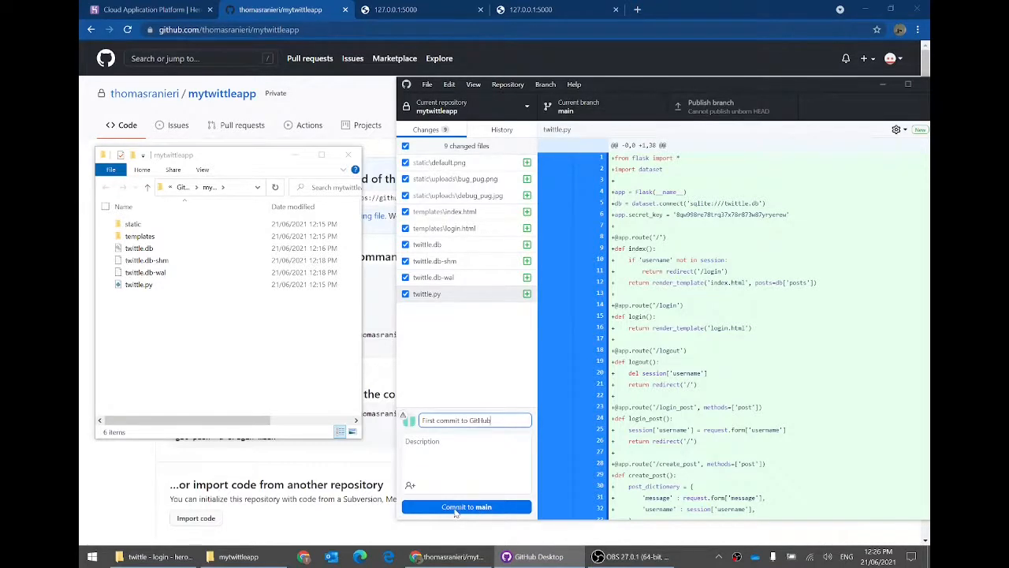
pyautogui.click(455, 507)
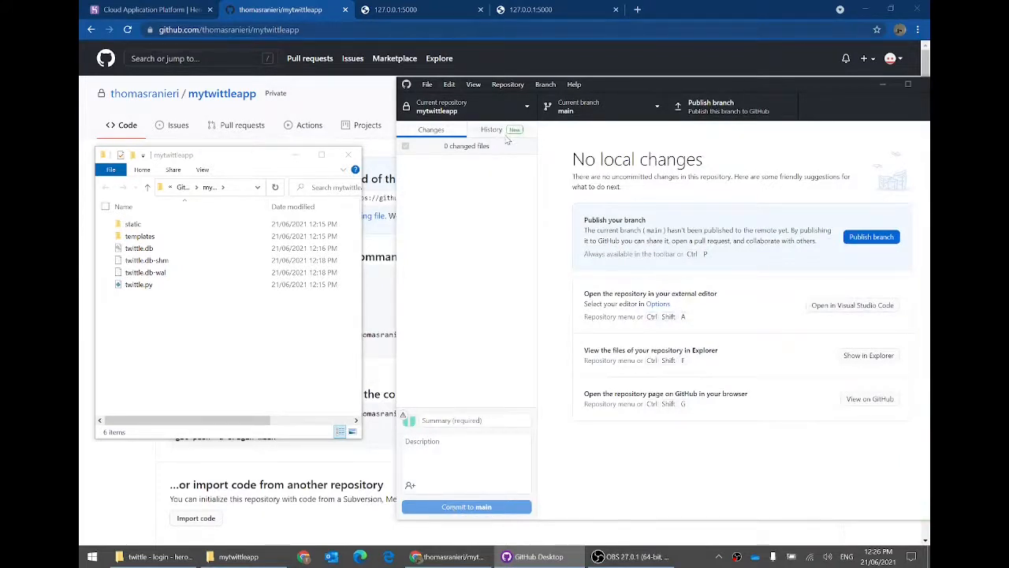
# Step: Check the new commit in History, then publish main to the mytwittleapp GitHub repository
pyautogui.click(494, 130)
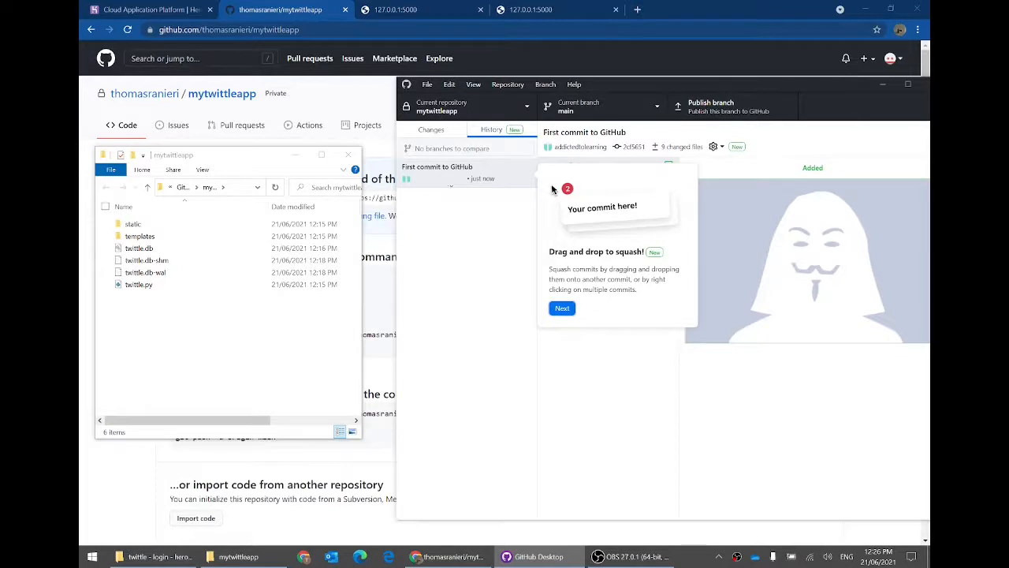
pyautogui.click(433, 131)
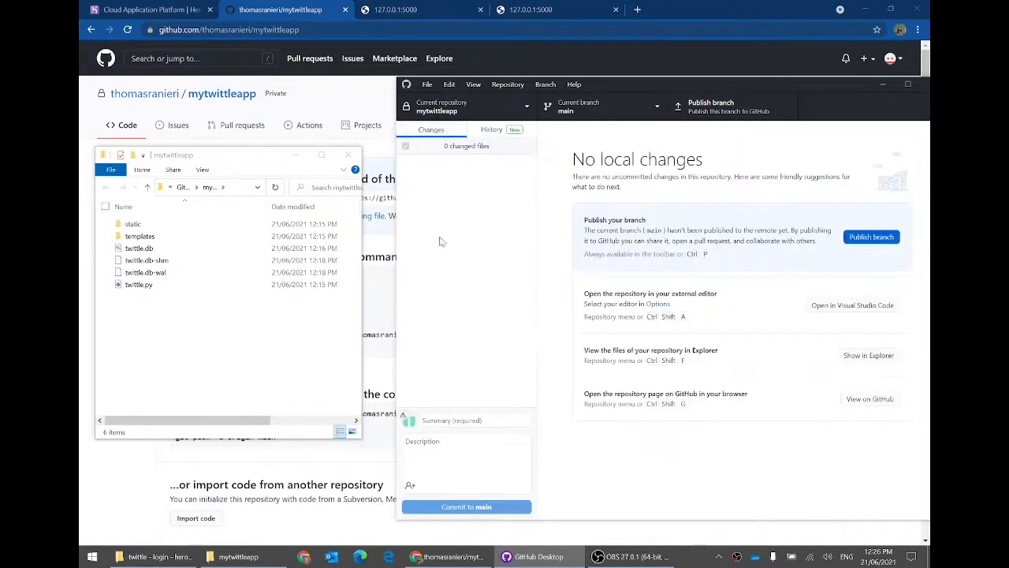
pyautogui.click(701, 112)
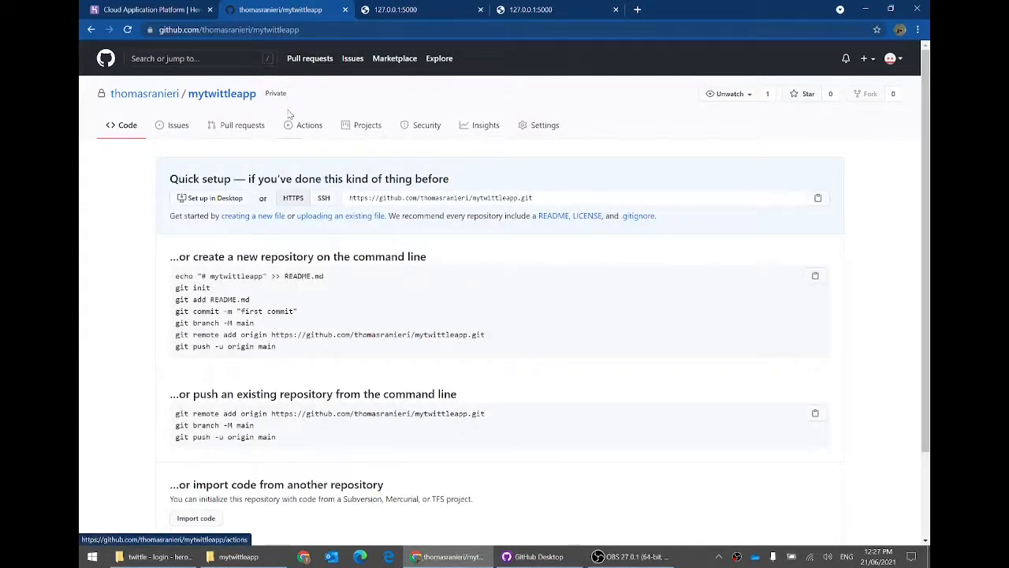
# Step: Reload the mytwittleapp GitHub page to confirm the pushed files, then return to GitHub Desktop
pyautogui.click(129, 30)
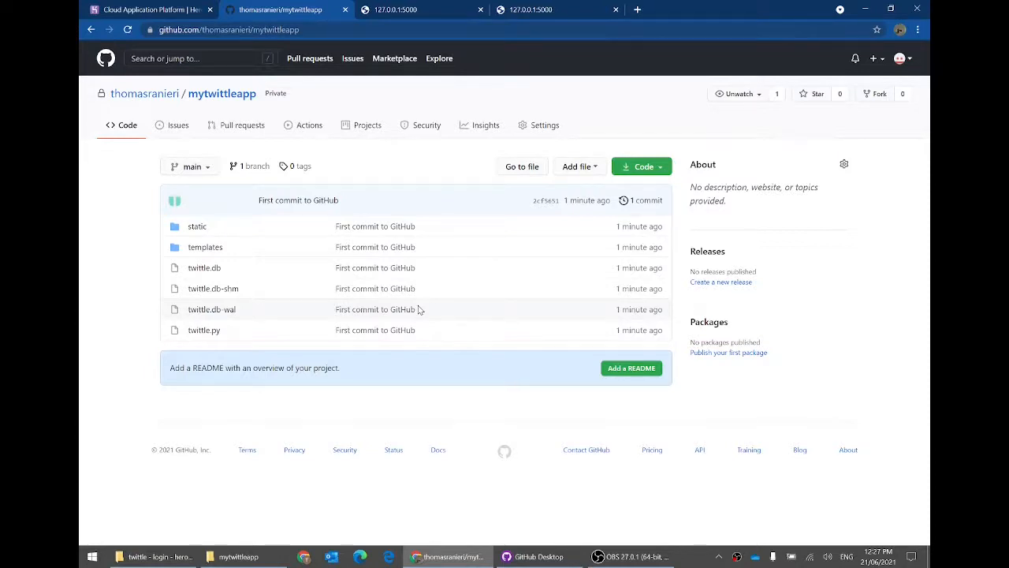
pyautogui.click(551, 556)
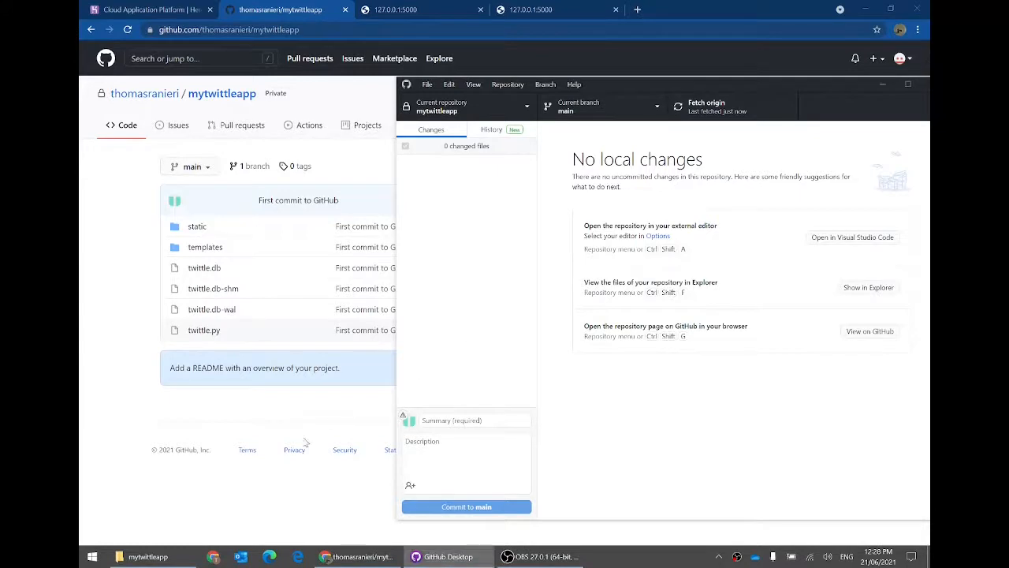
# Step: Look over the six files and folders in the mytwittleapp project folder window
pyautogui.click(144, 556)
pyautogui.moveTo(214, 345); pyautogui.dragTo(126, 214)
pyautogui.click(205, 325)
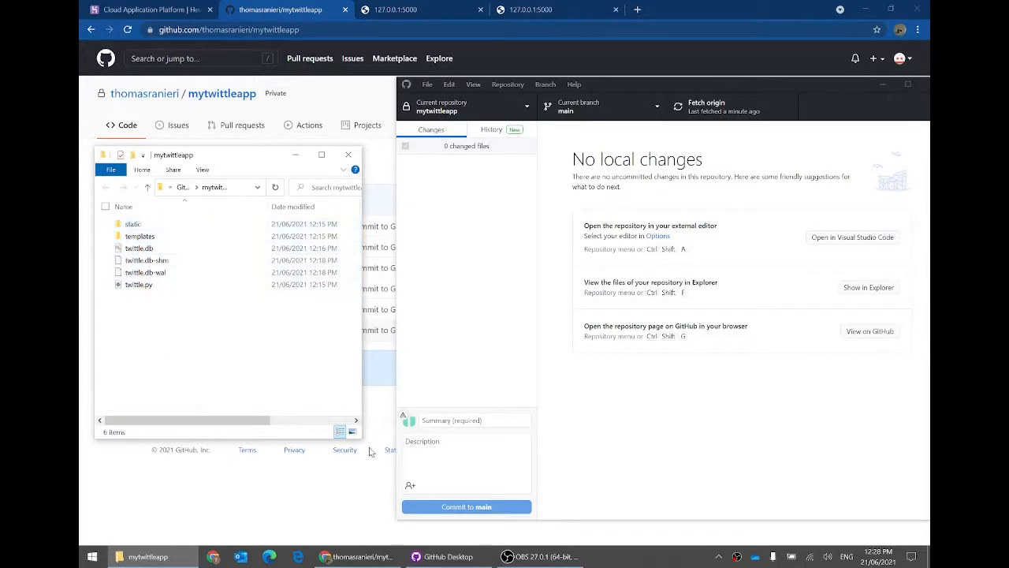
pyautogui.moveTo(365, 442); pyautogui.dragTo(498, 428)
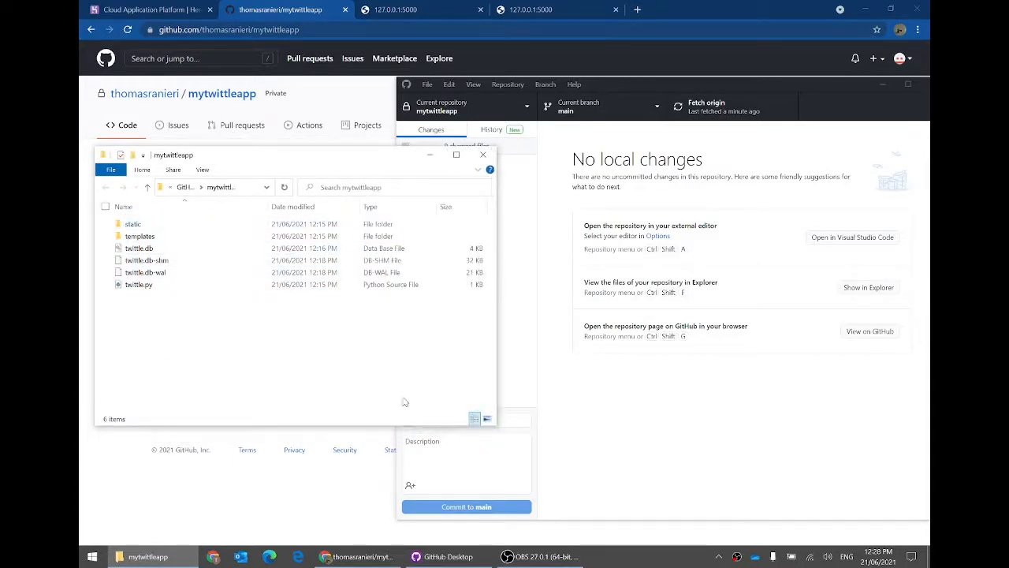
pyautogui.moveTo(164, 188); pyautogui.dragTo(220, 164)
# Step: Set Visual Studio Code as GitHub Desktop's external editor and open the repository in it
pyautogui.click(819, 281)
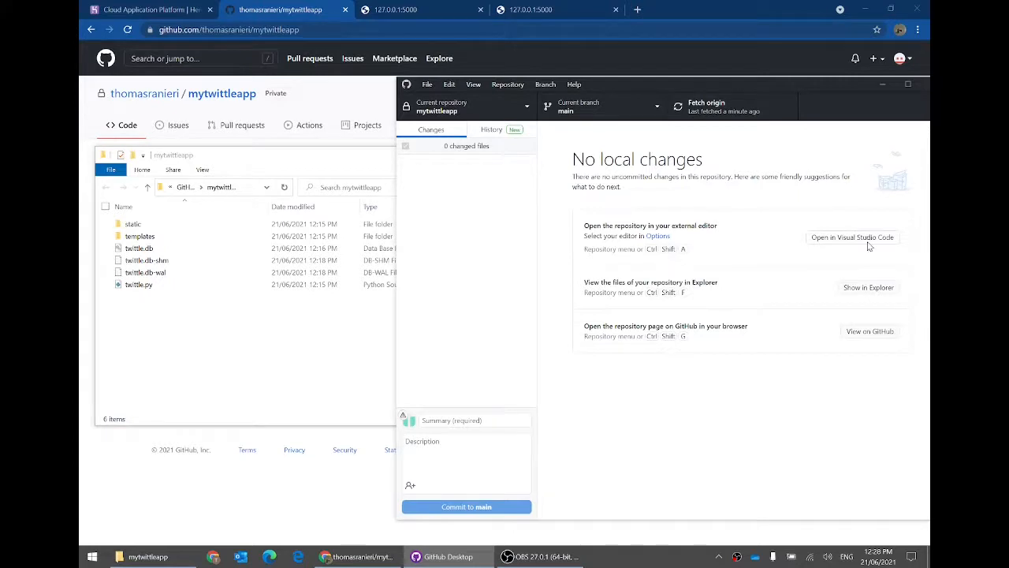
pyautogui.moveTo(706, 93); pyautogui.dragTo(698, 61)
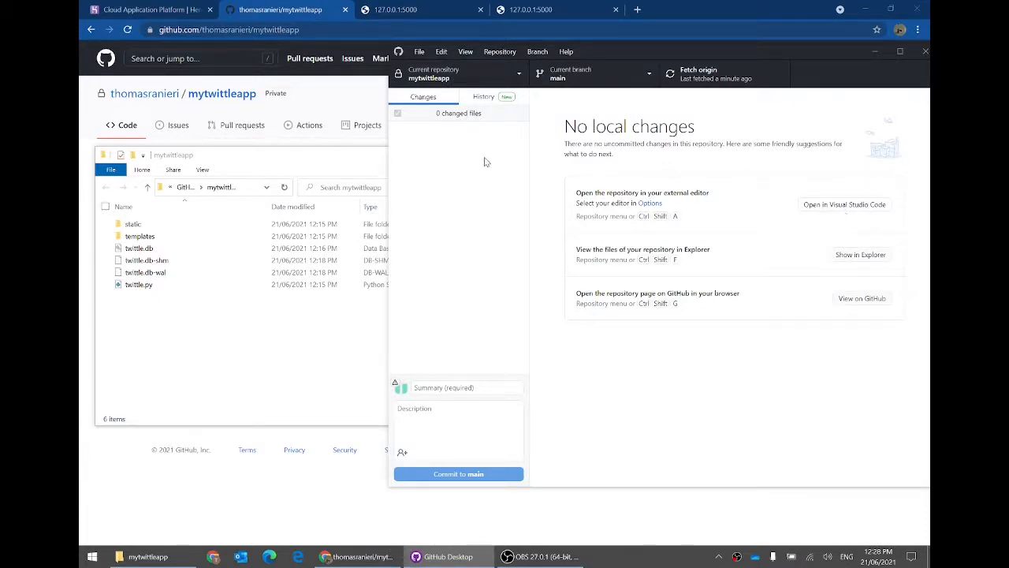
pyautogui.click(417, 52)
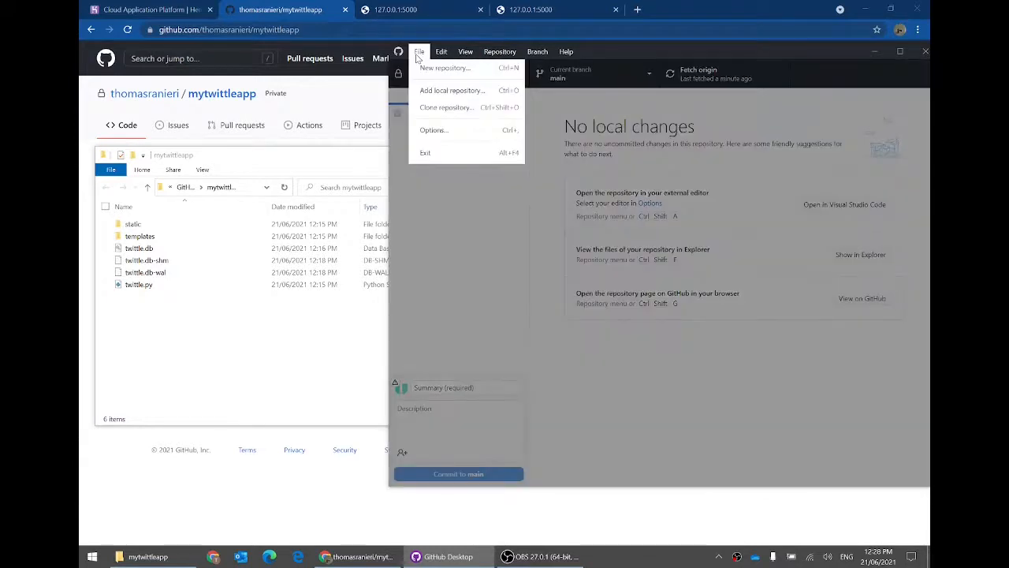
pyautogui.click(435, 130)
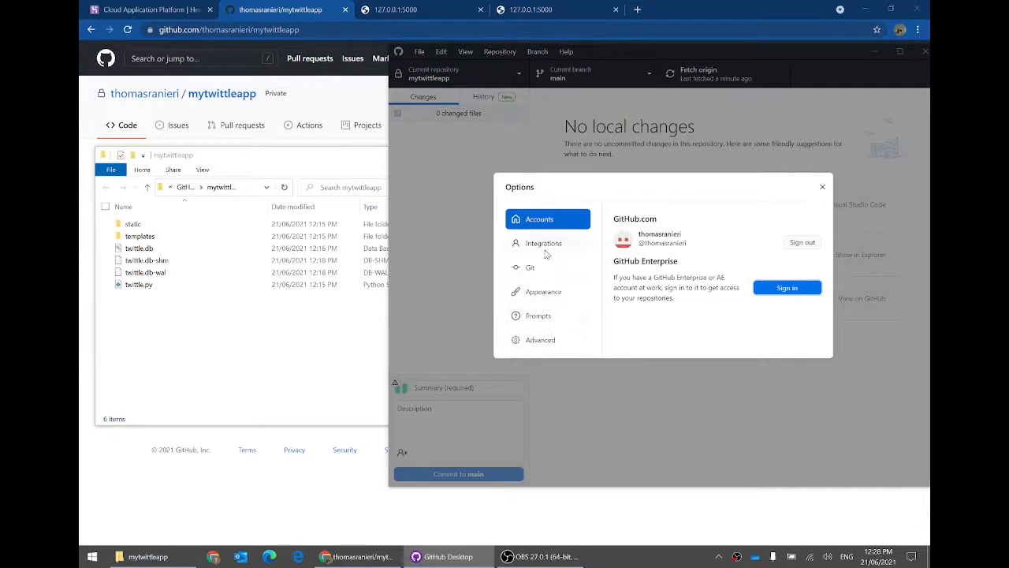
pyautogui.click(547, 248)
pyautogui.click(643, 250)
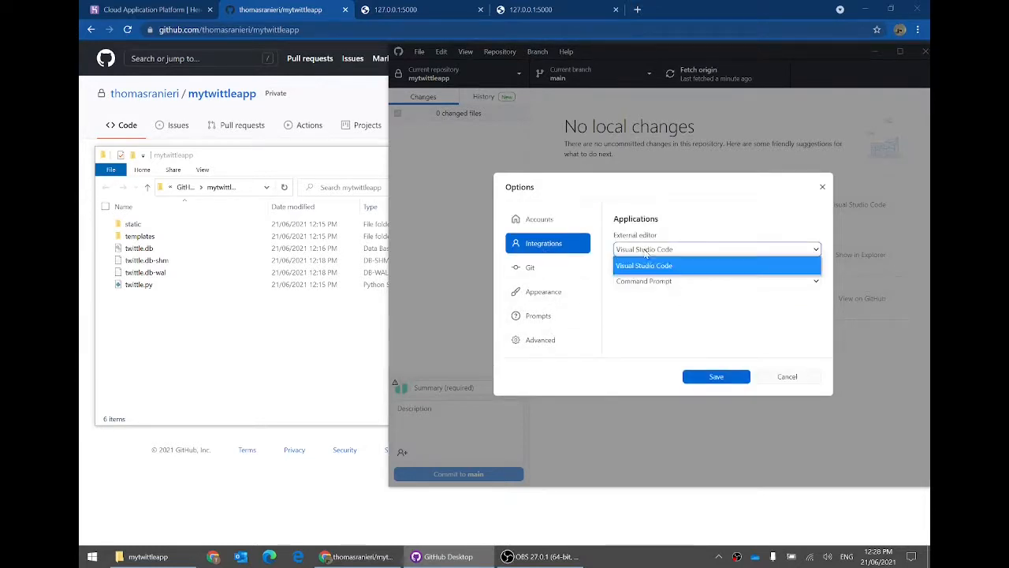
pyautogui.click(646, 270)
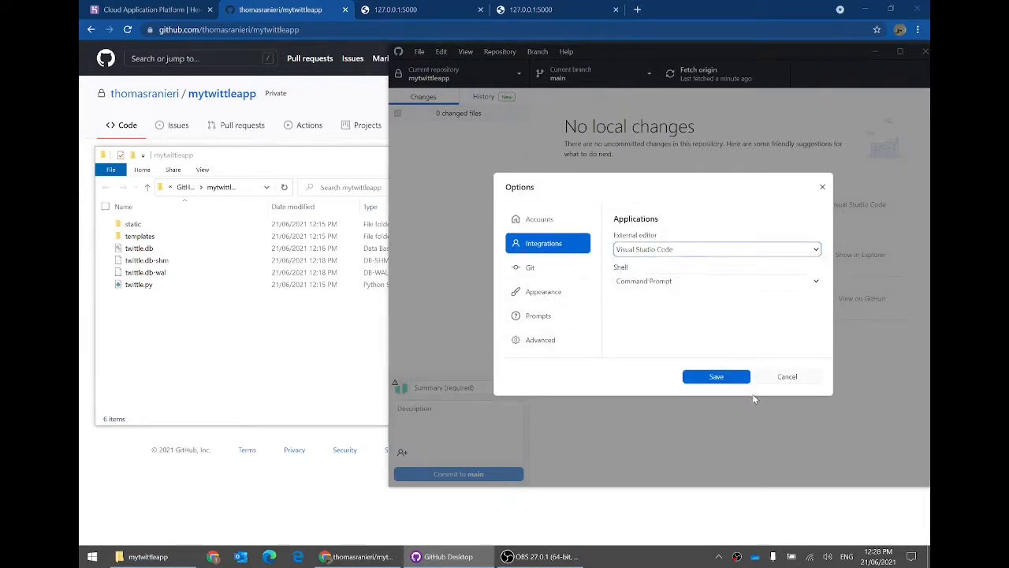
pyautogui.click(718, 377)
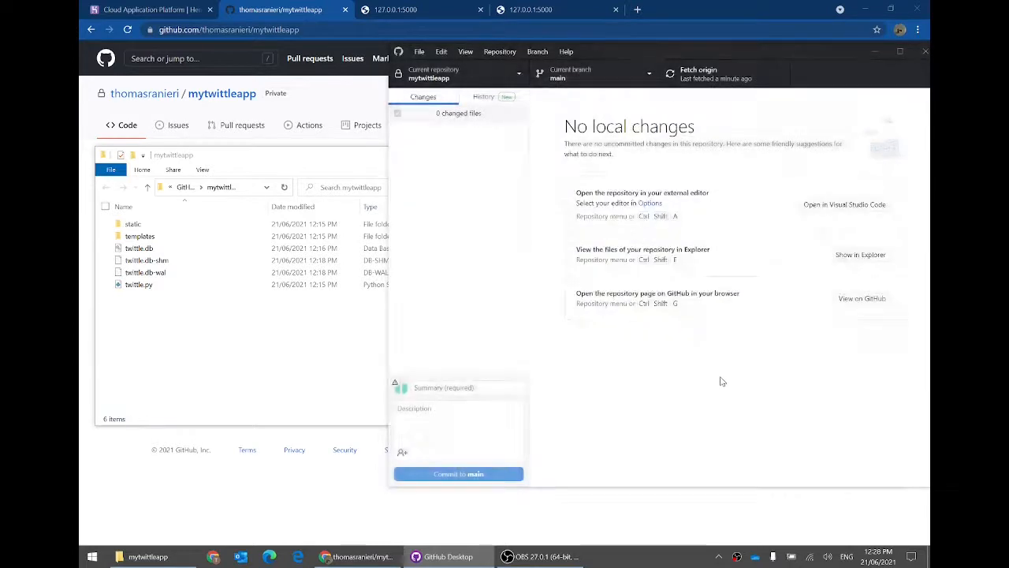
pyautogui.click(812, 207)
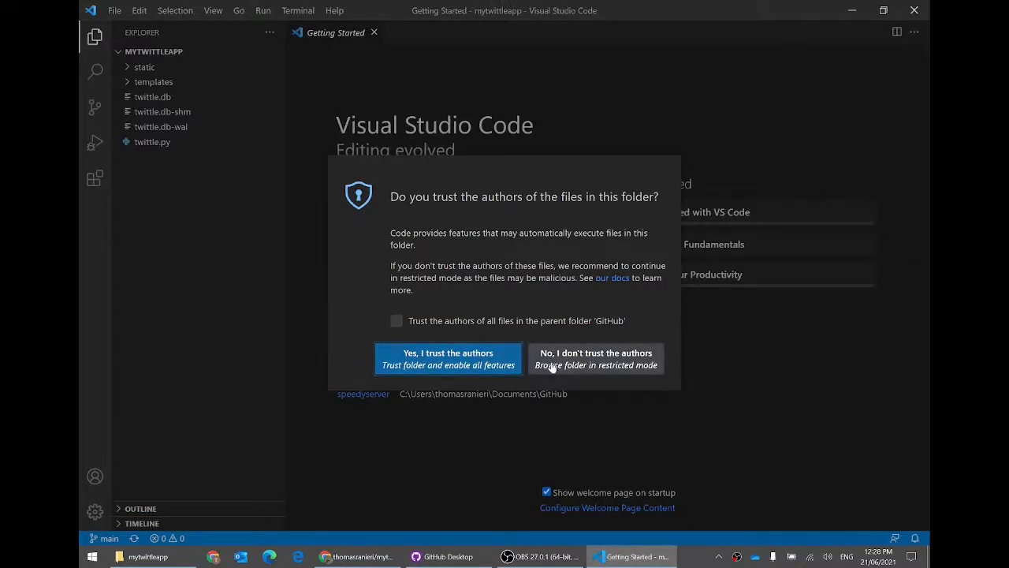
# Step: Trust the mytwittleapp workspace, open twittle.py, and expand the templates and static folders
pyautogui.click(465, 367)
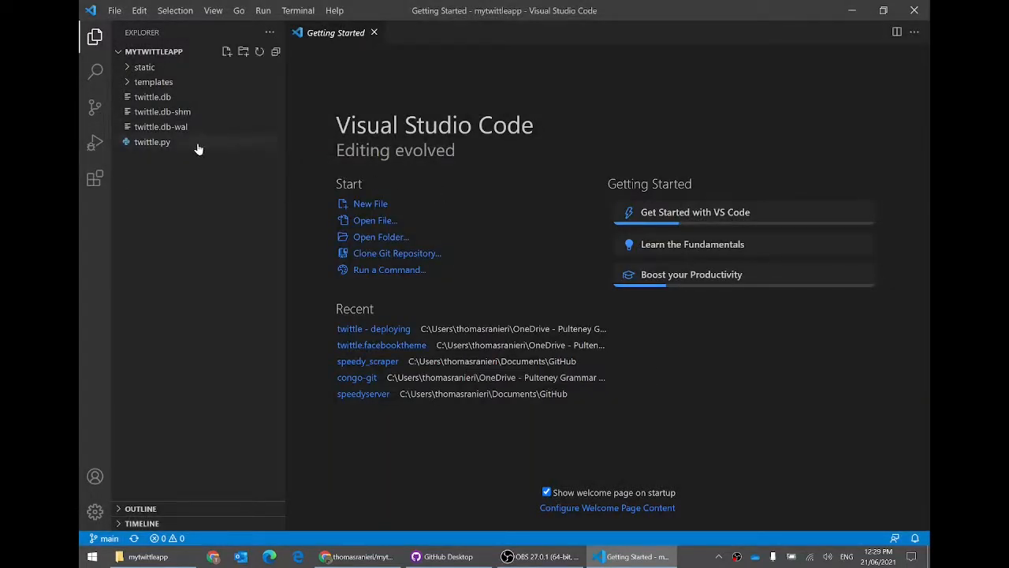
pyautogui.click(155, 142)
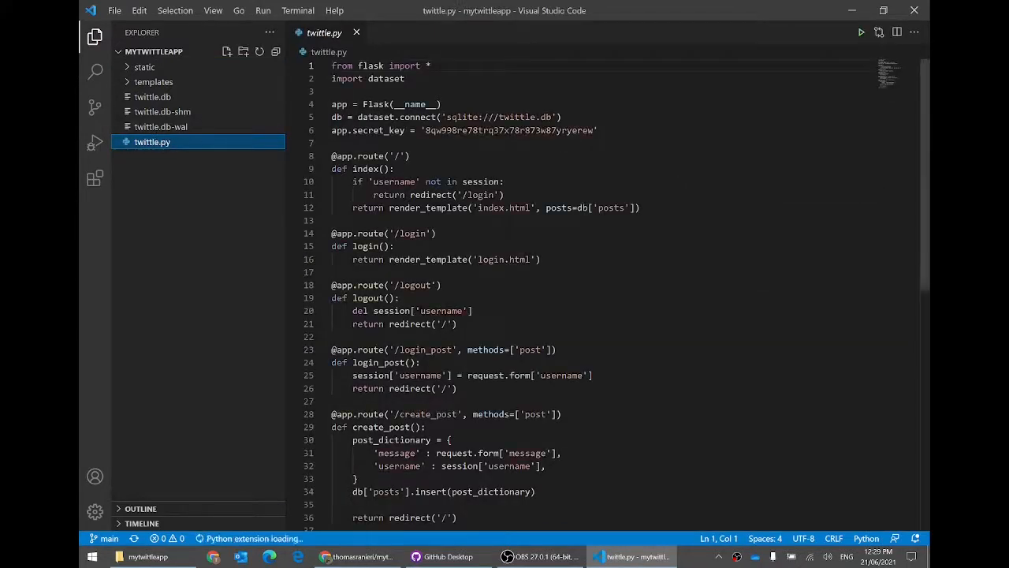
pyautogui.click(142, 82)
pyautogui.click(142, 67)
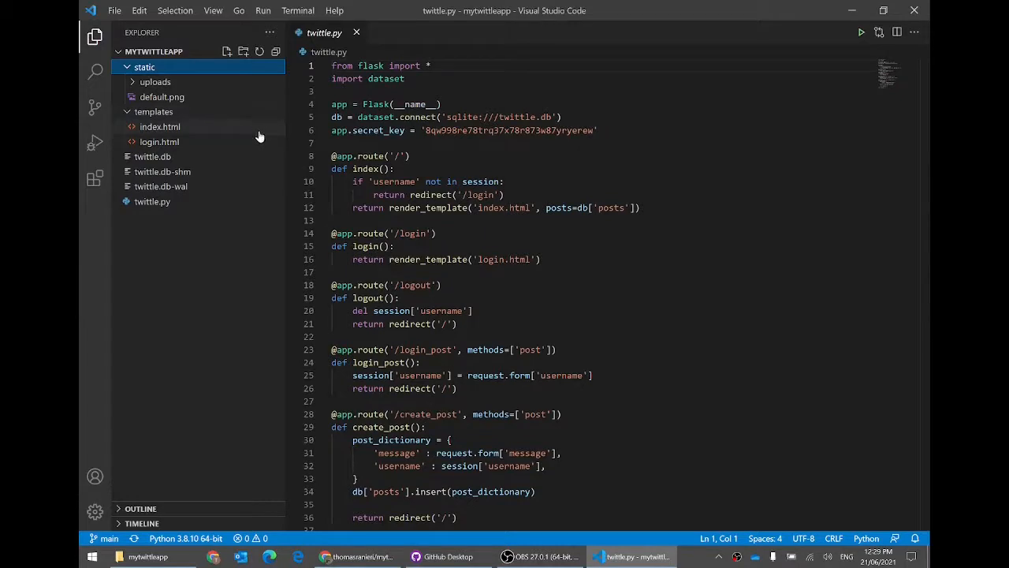
pyautogui.click(377, 562)
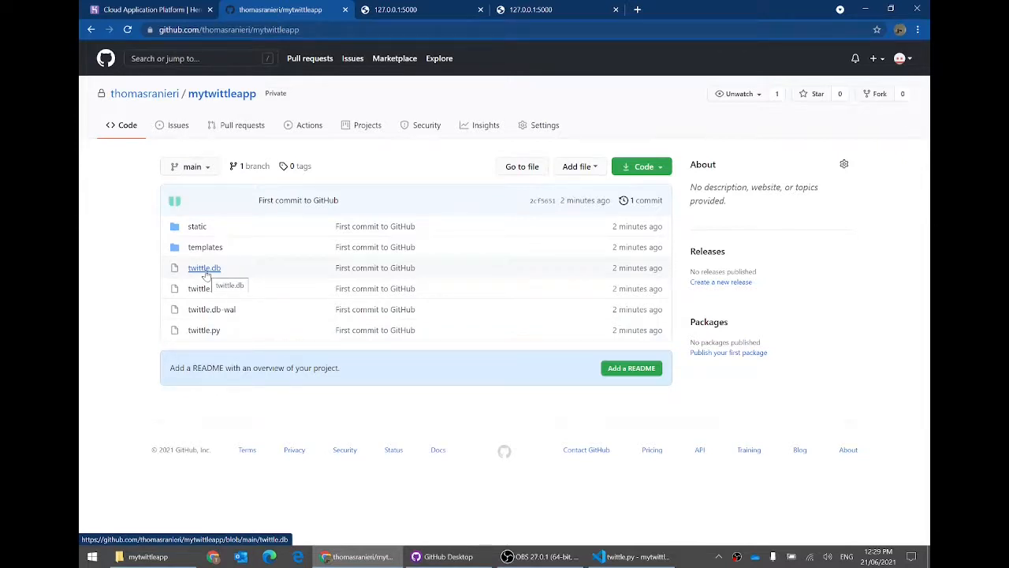
# Step: Look over the pushed repository files on GitHub, then go back to twittle.py
pyautogui.rightClick(344, 167)
pyautogui.press('Escape')
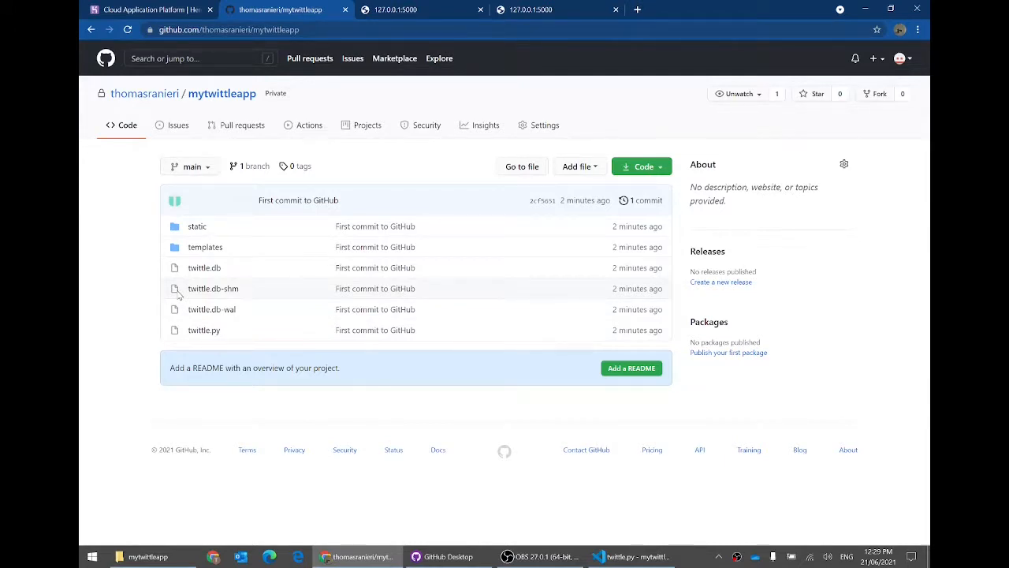
pyautogui.click(602, 558)
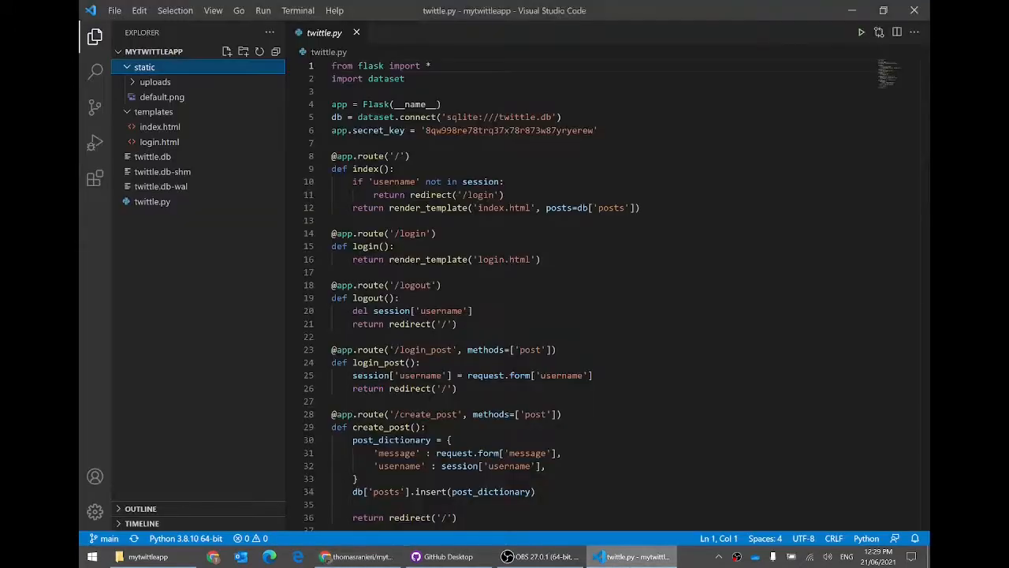
# Step: Run twittle.py to start the local Flask server, then create a new requirements.txt file
pyautogui.click(862, 33)
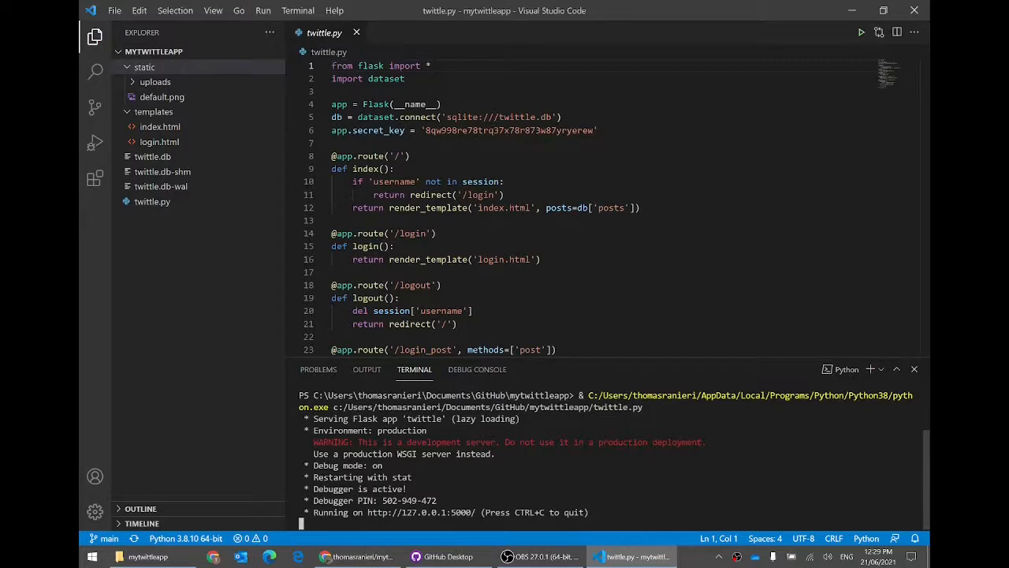
pyautogui.rightClick(191, 248)
pyautogui.press('Escape')
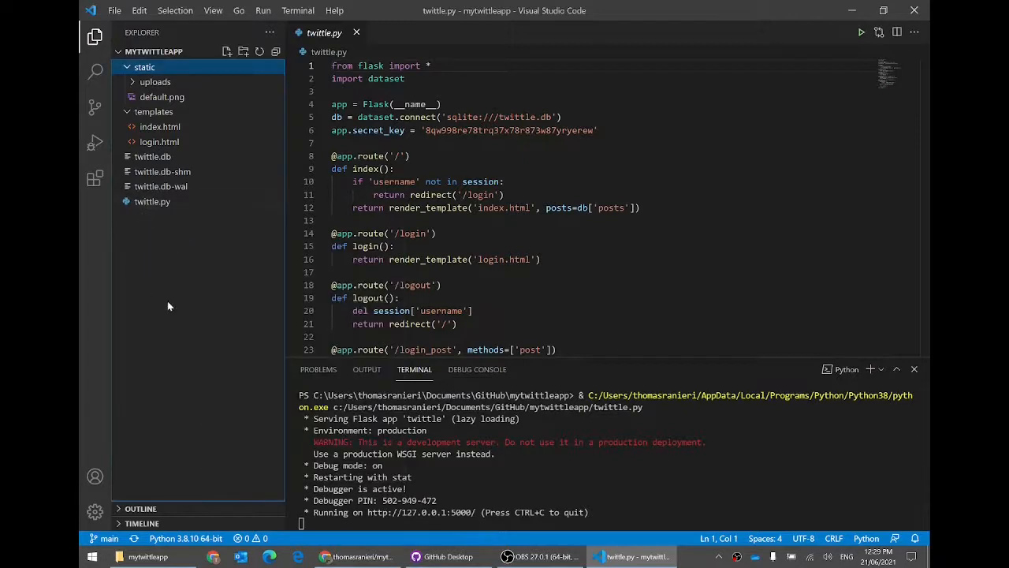
pyautogui.rightClick(174, 319)
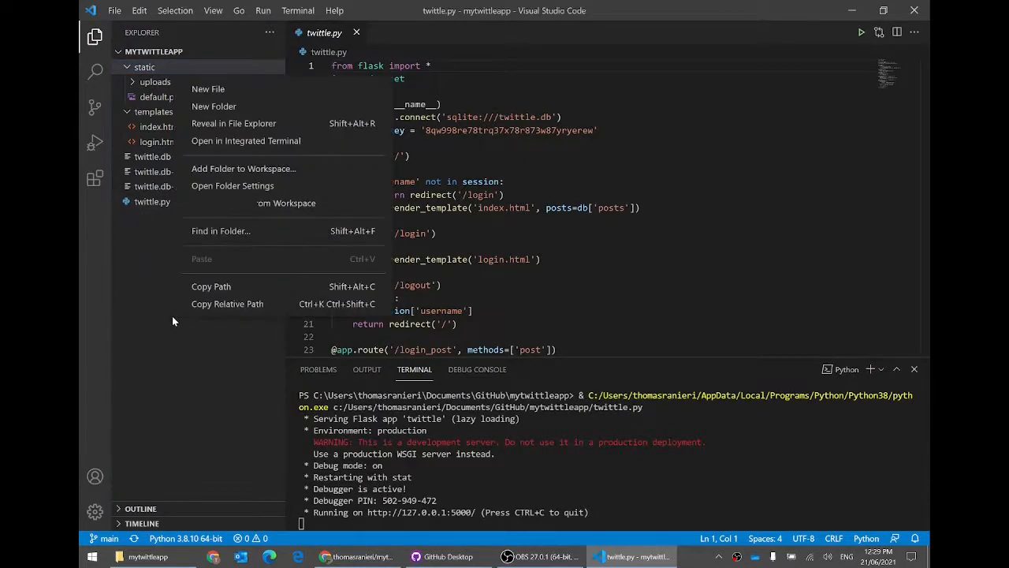
pyautogui.click(237, 93)
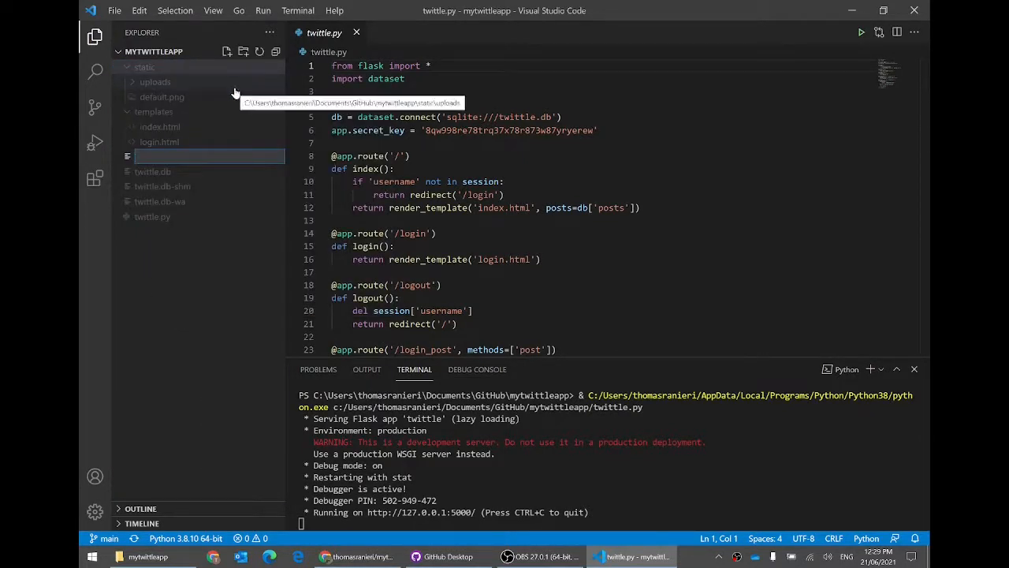
pyautogui.write('requireme')
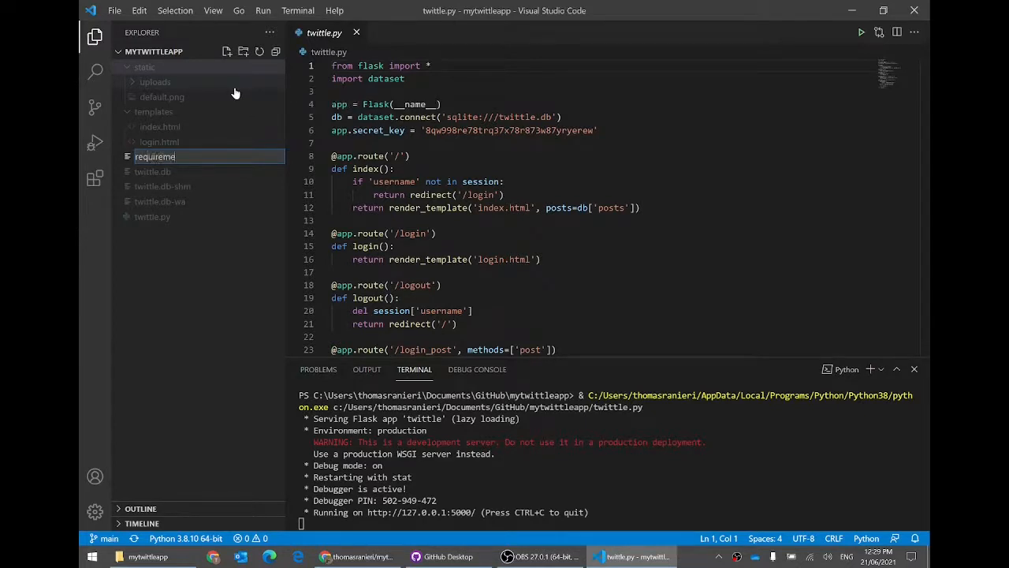
pyautogui.write('nts.txt')
pyautogui.press('Return')
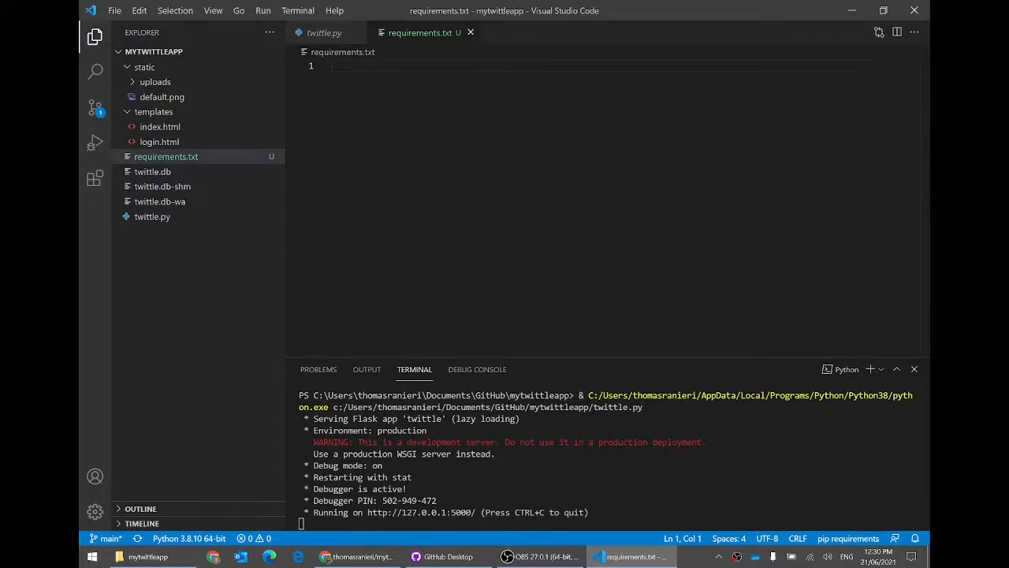
# Step: Check the flask and dataset imports at the top of twittle.py
pyautogui.click(328, 36)
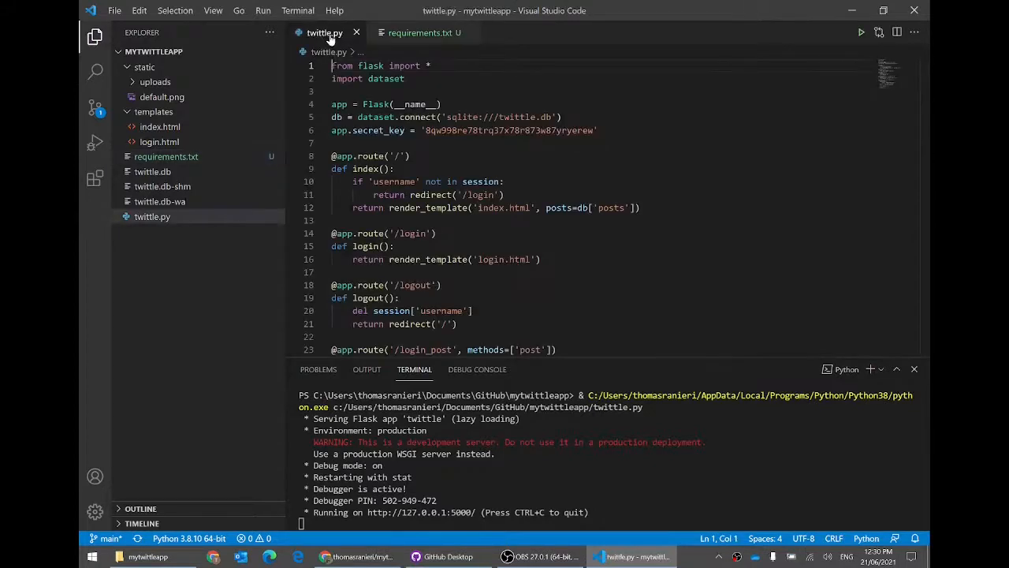
pyautogui.doubleClick(379, 66)
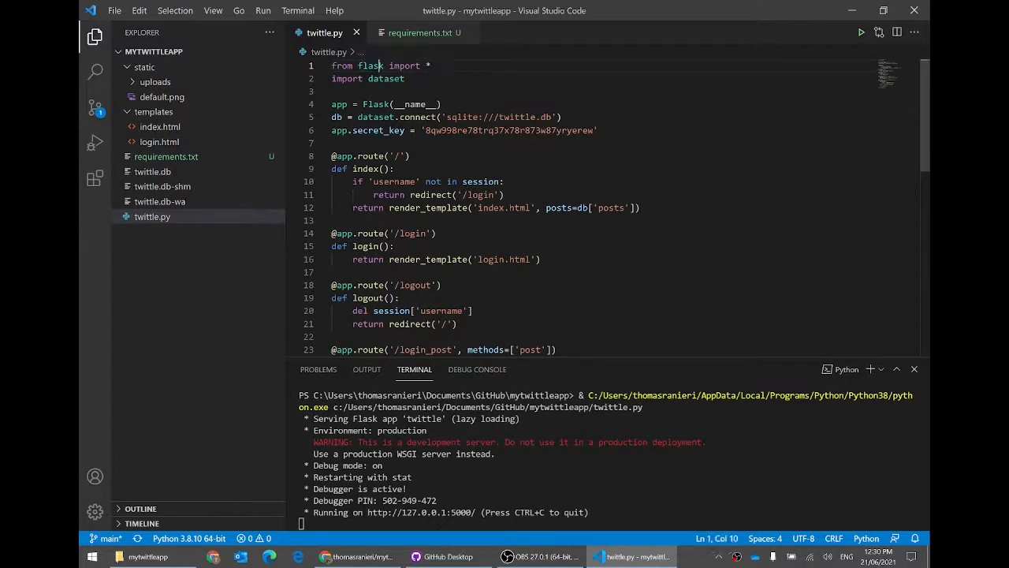
pyautogui.click(404, 79)
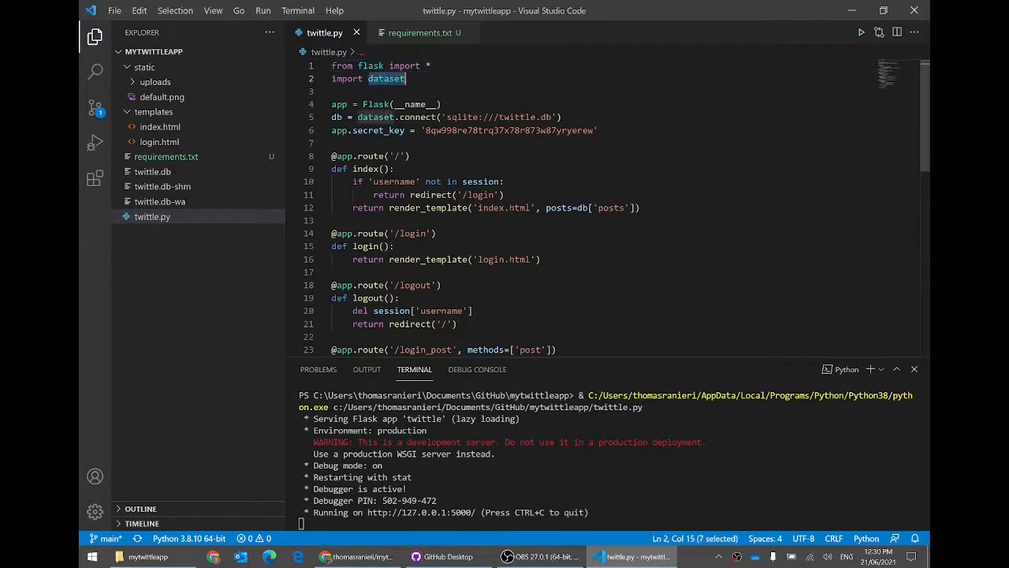
# Step: Enter Flask, dataset and gunicorn on separate lines in requirements.txt
pyautogui.click(420, 33)
pyautogui.write('Flask')
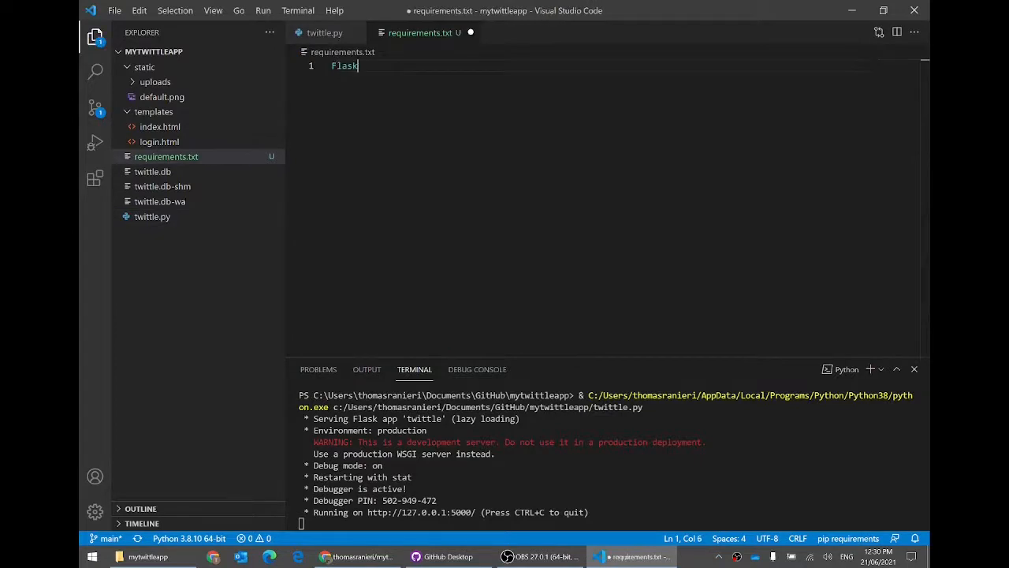
pyautogui.press('Return')
pyautogui.write('dataset')
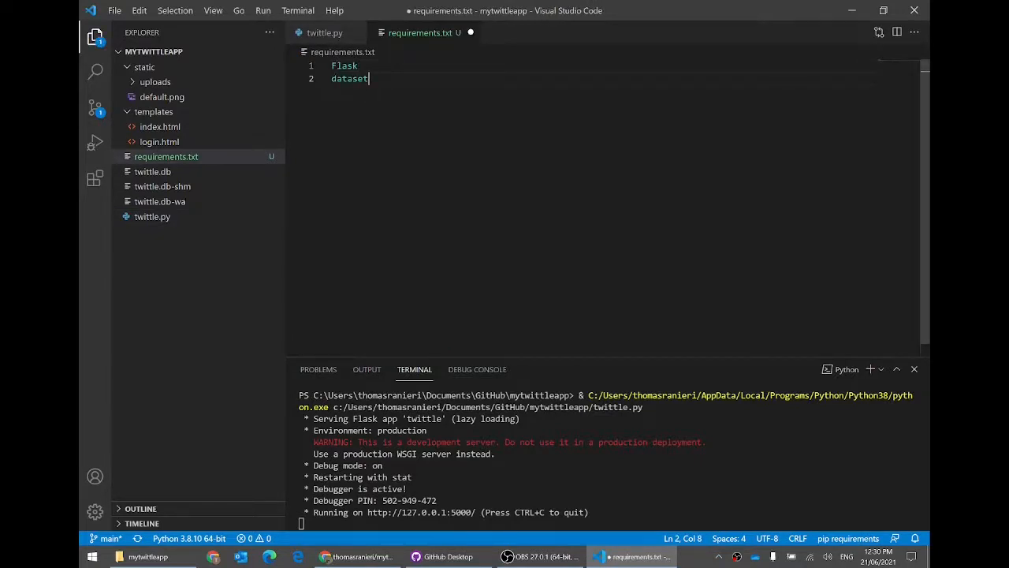
pyautogui.press('Return')
pyautogui.write('gunicorn')
pyautogui.press('Return')
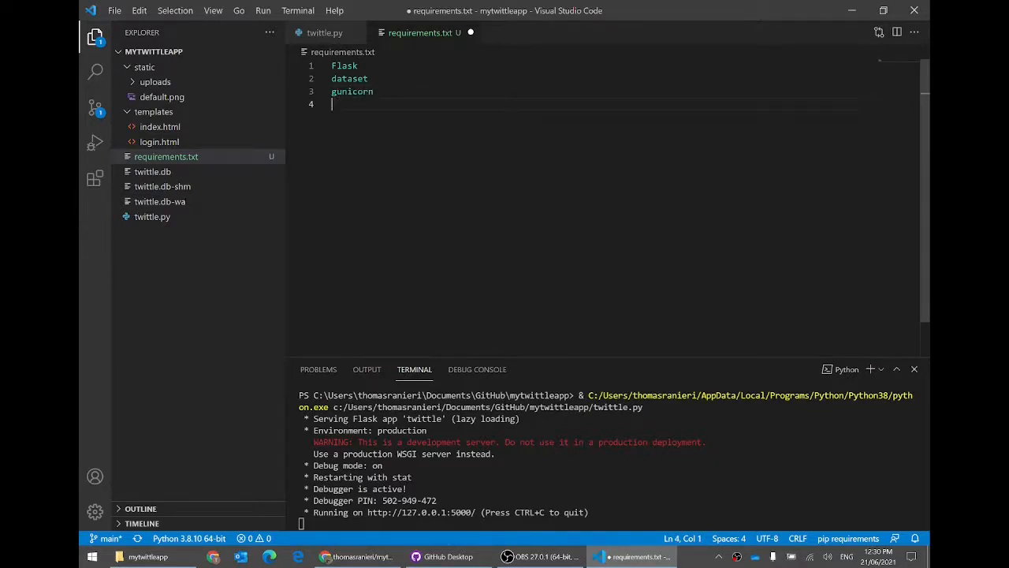
# Step: Review the three requirement lines, save requirements.txt, and return to twittle.py
pyautogui.press('Up')
pyautogui.hotkey('shift', 'End')
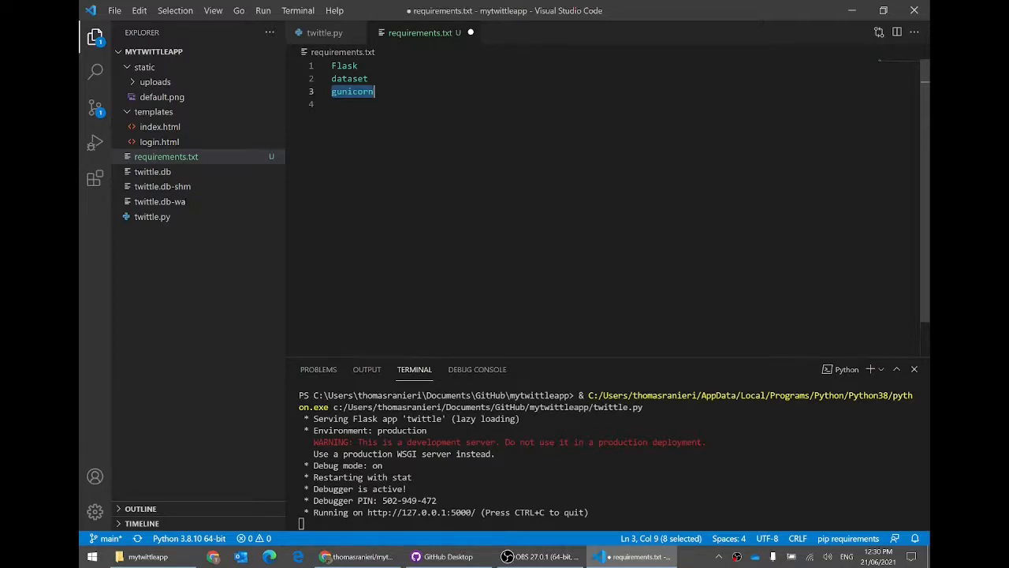
pyautogui.press('Down')
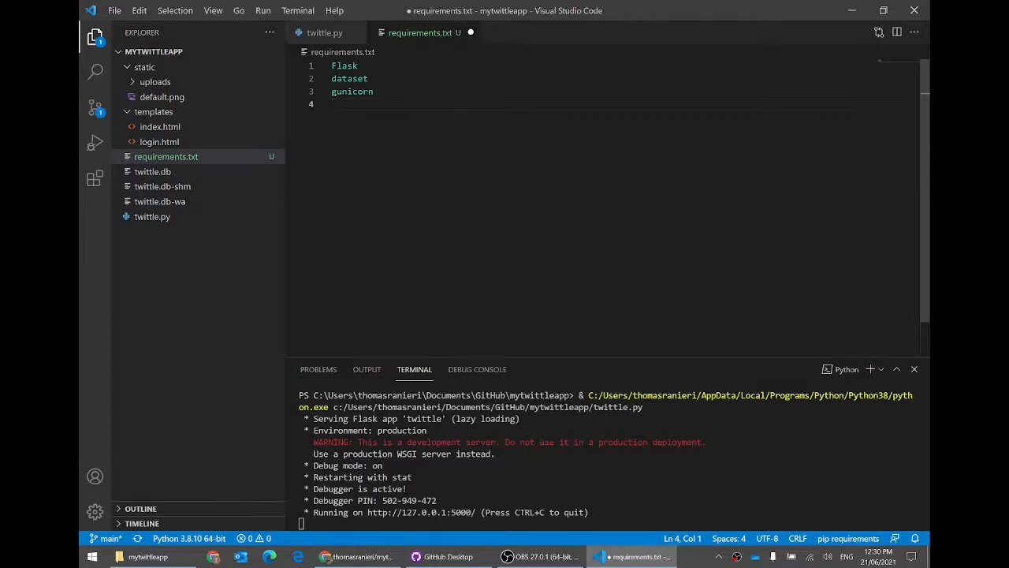
pyautogui.moveTo(337, 66); pyautogui.dragTo(332, 80)
pyautogui.doubleClick(335, 91)
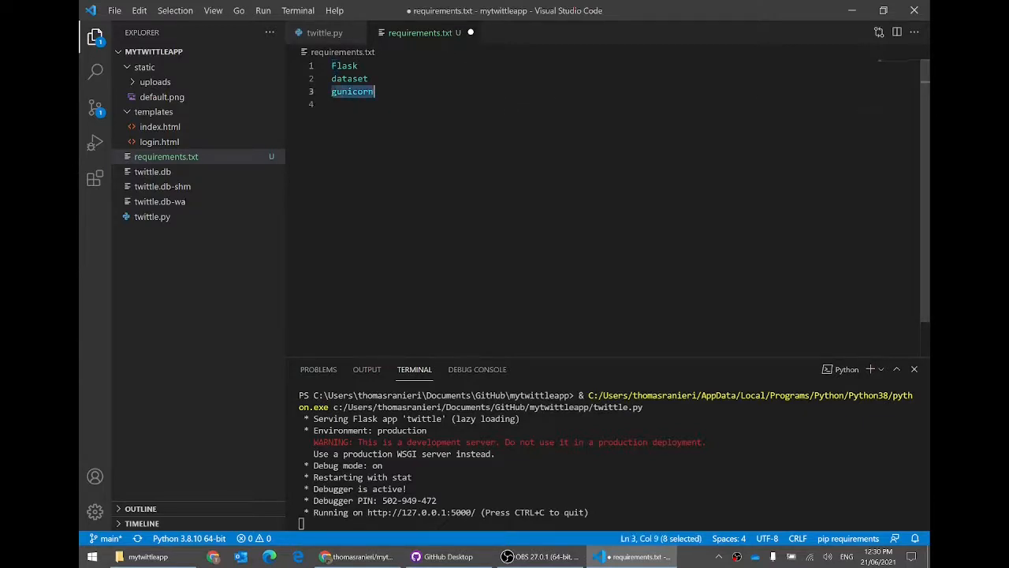
pyautogui.click(333, 104)
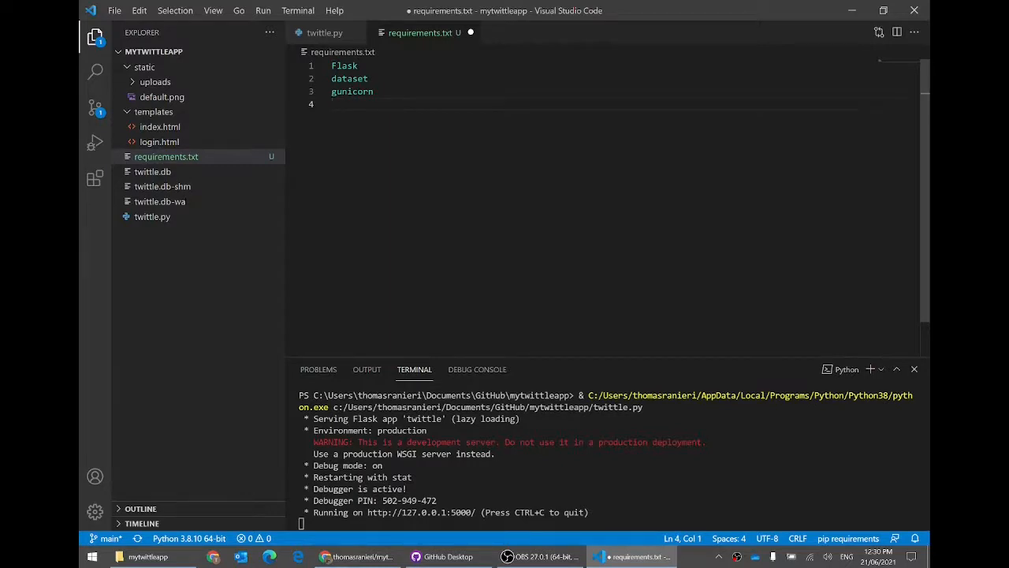
pyautogui.hotkey('ctrl', 's')
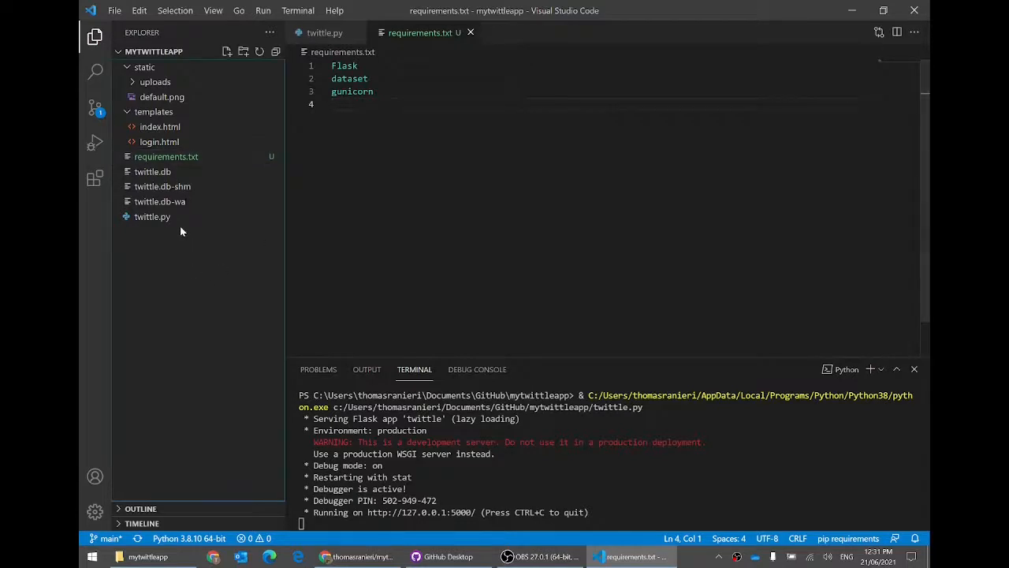
pyautogui.click(157, 217)
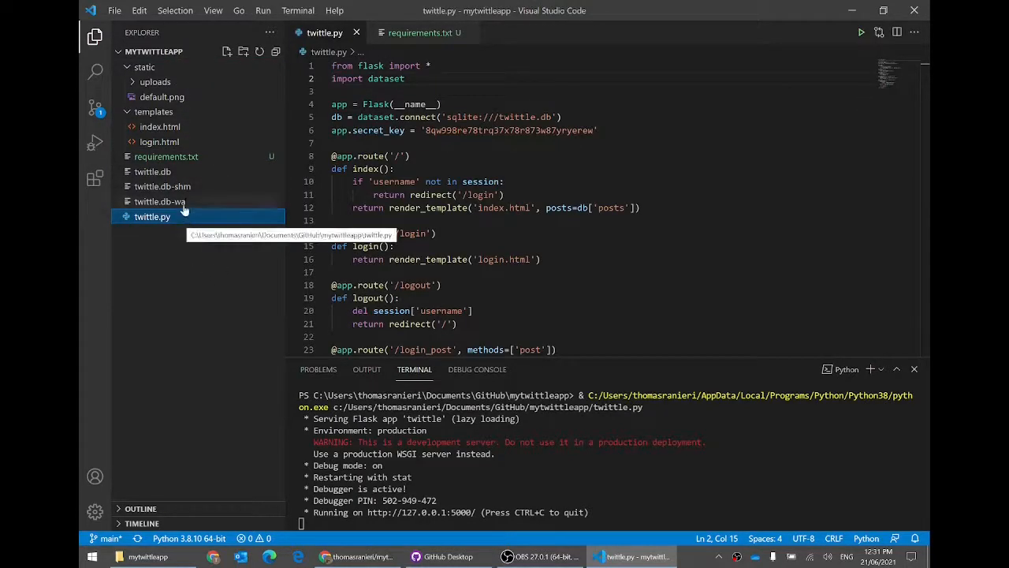
# Step: Start another new file from the Explorer, then switch to the GitHub mytwittleapp page in Chrome
pyautogui.click(190, 327)
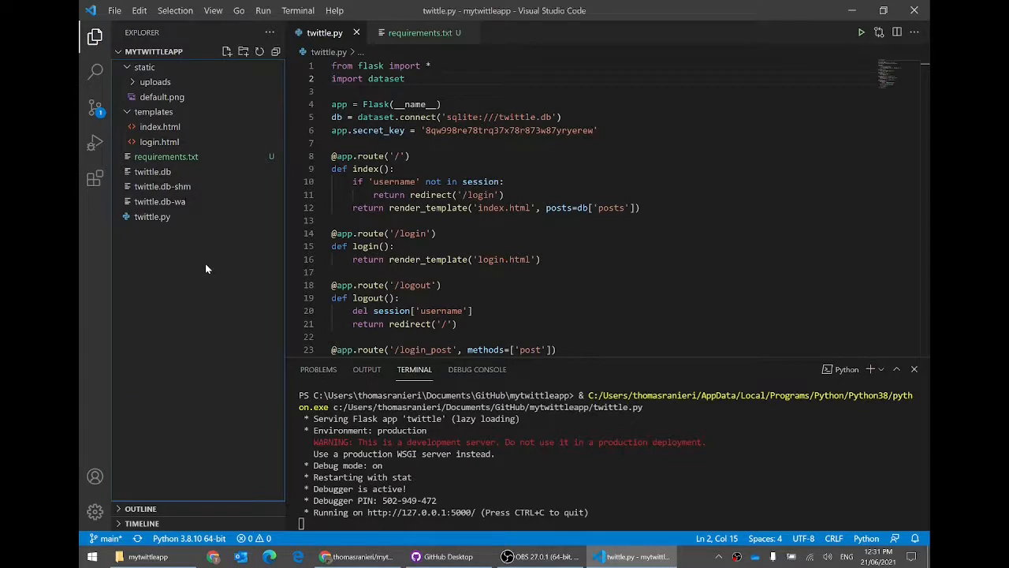
pyautogui.rightClick(189, 251)
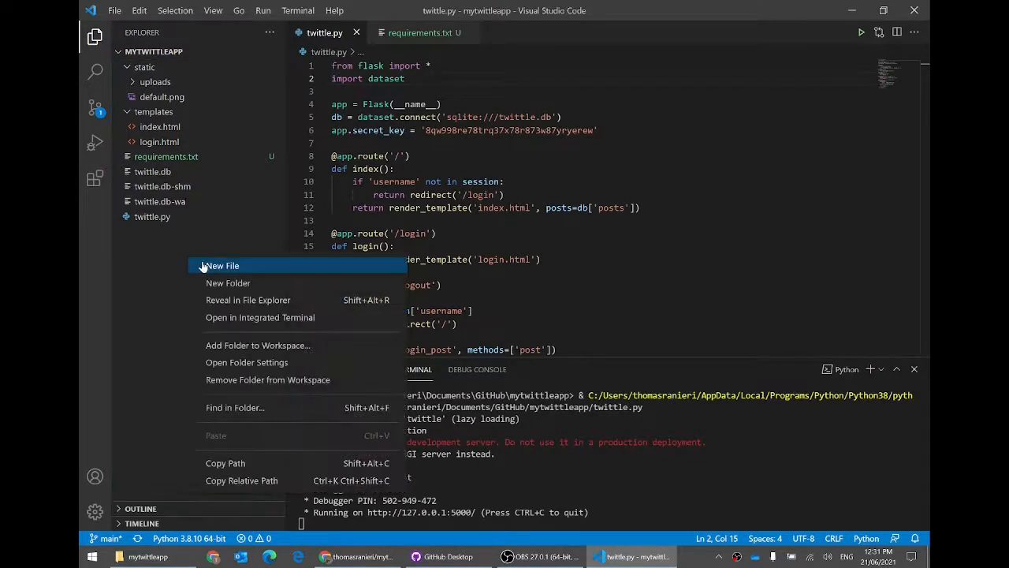
pyautogui.click(207, 268)
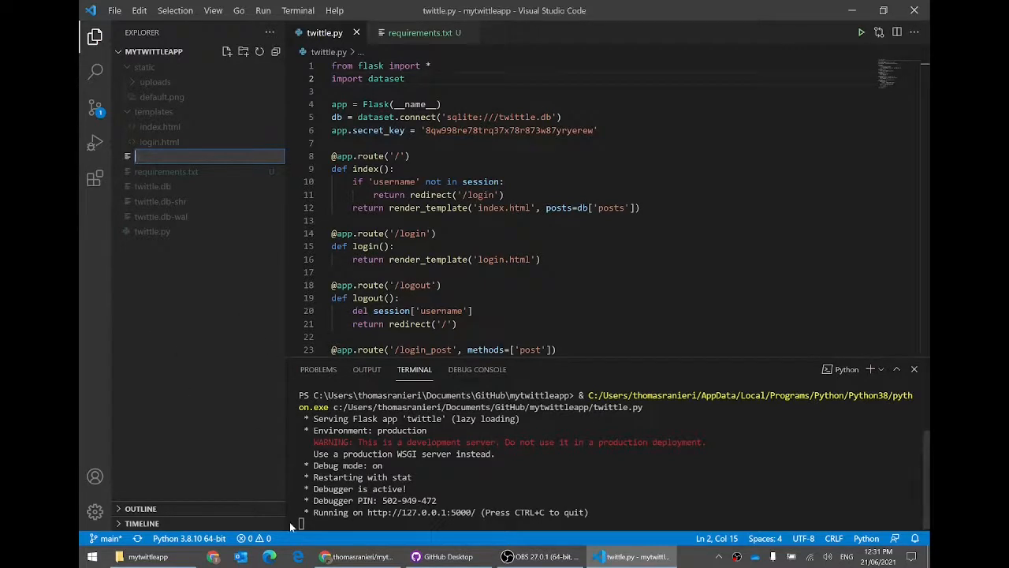
pyautogui.click(357, 557)
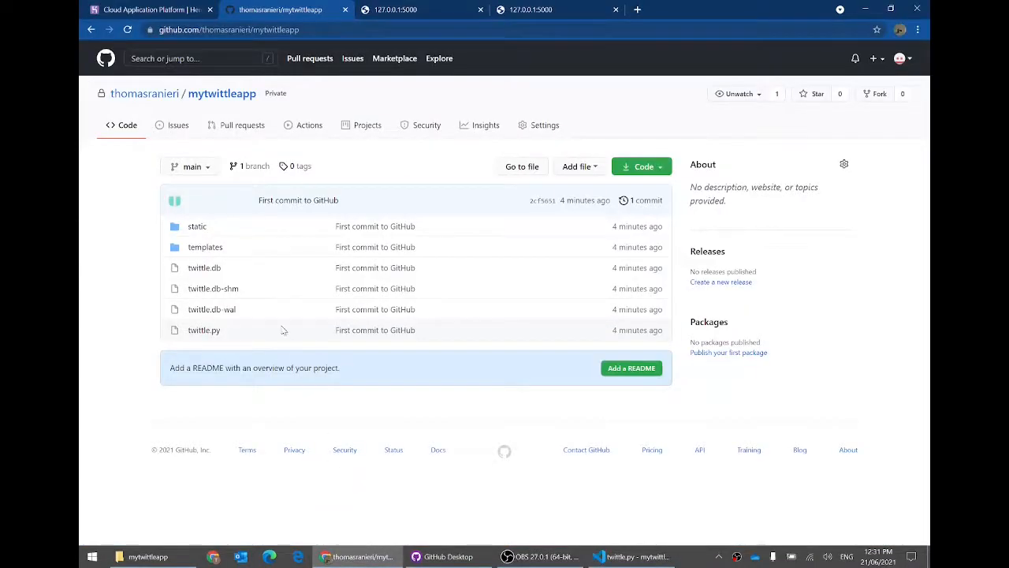
# Step: Switch Chrome to the Heroku home page, select its address, then return to twittle.py
pyautogui.click(170, 10)
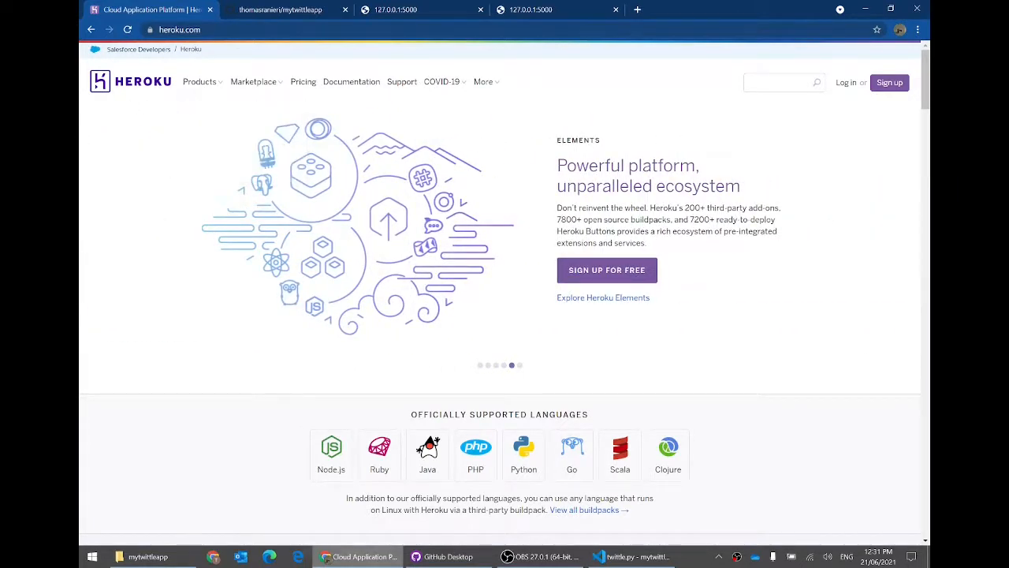
pyautogui.moveTo(465, 562)
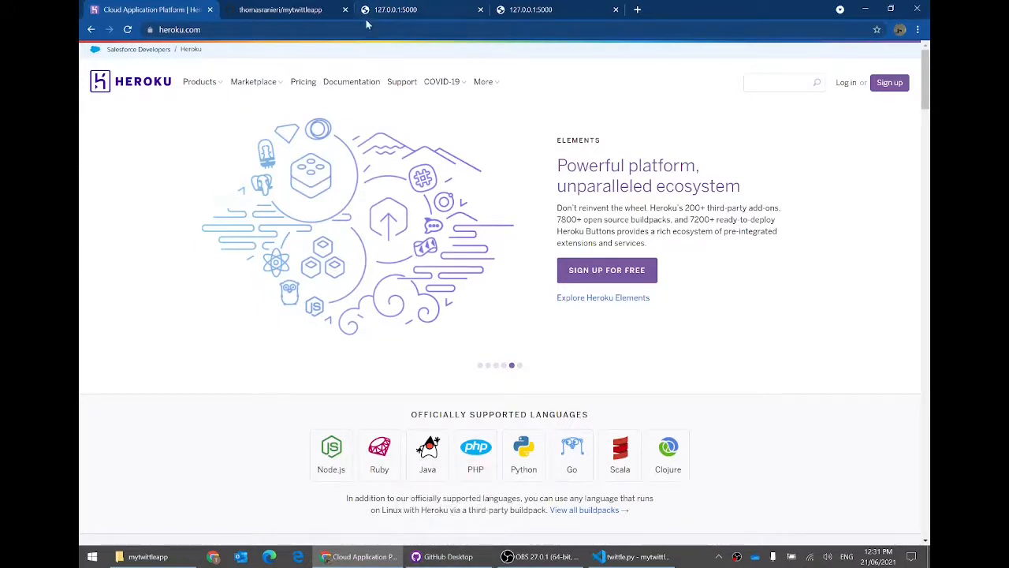
pyautogui.hotkey('ctrl', 'l')
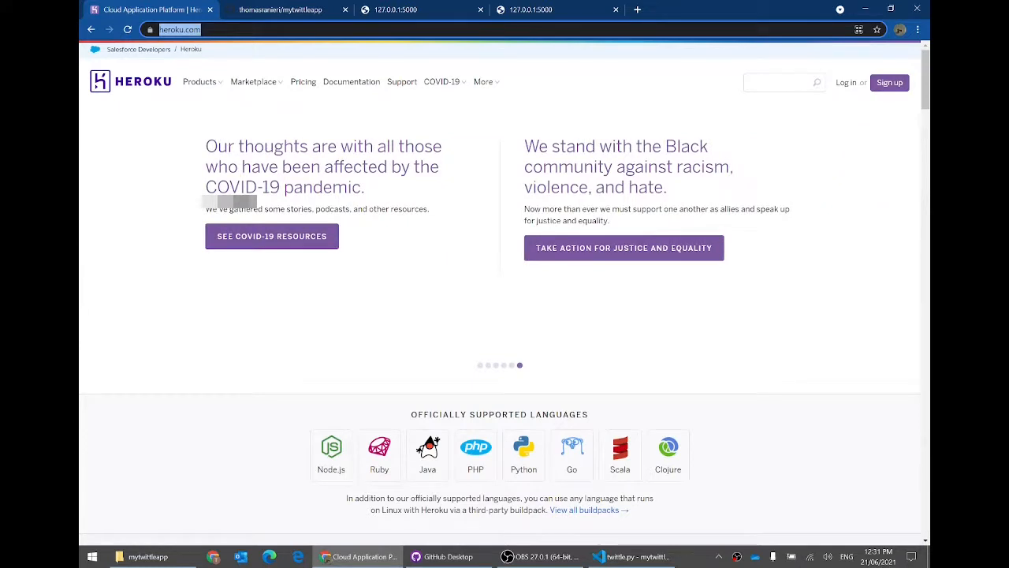
pyautogui.click(629, 553)
# Step: Create a new Procfile in the project and start it with 'web: gunicorn twittle:'
pyautogui.rightClick(207, 271)
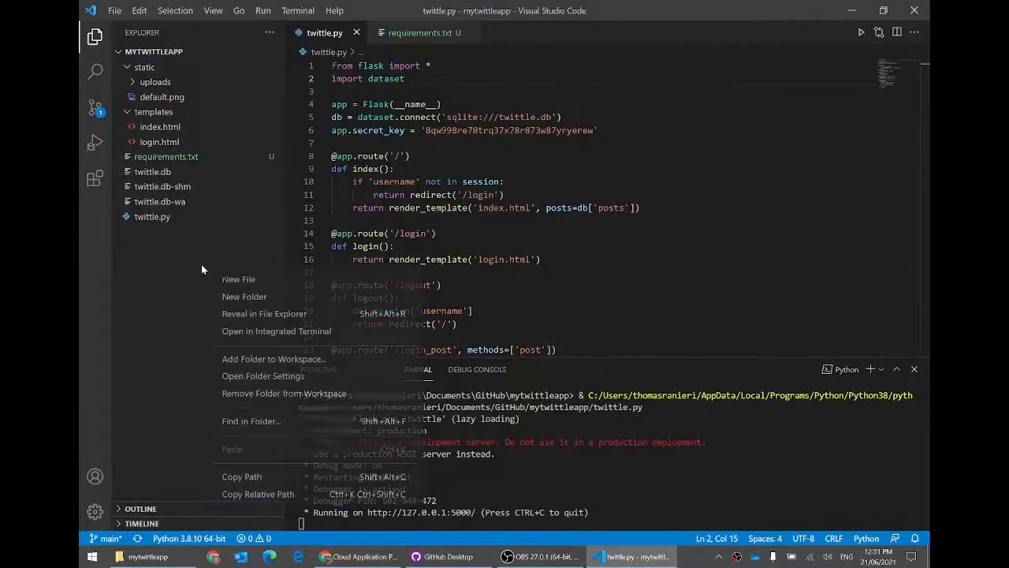
pyautogui.click(241, 279)
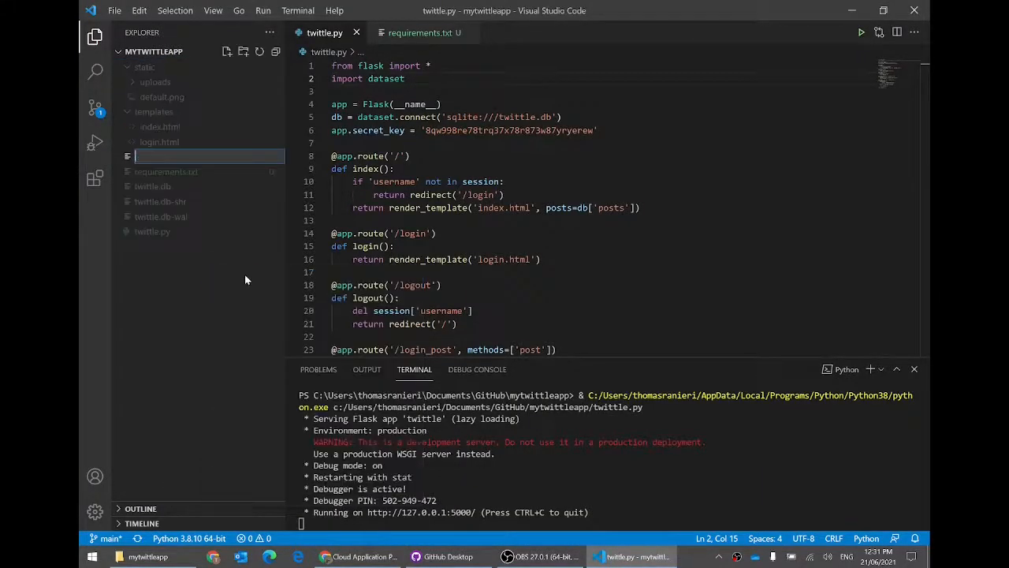
pyautogui.write('procfile')
pyautogui.press('Return')
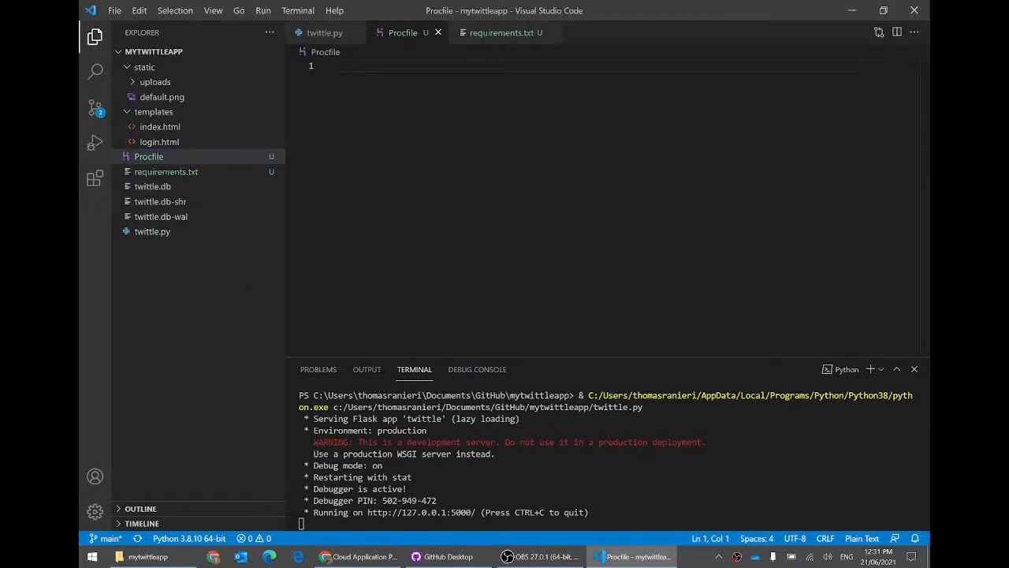
pyautogui.write('web')
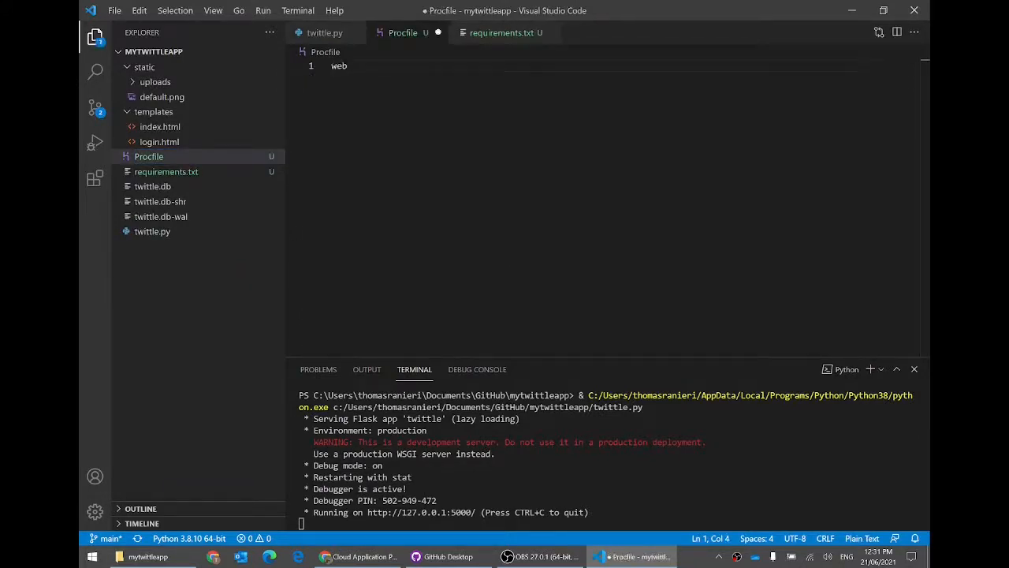
pyautogui.write(': gunicorn')
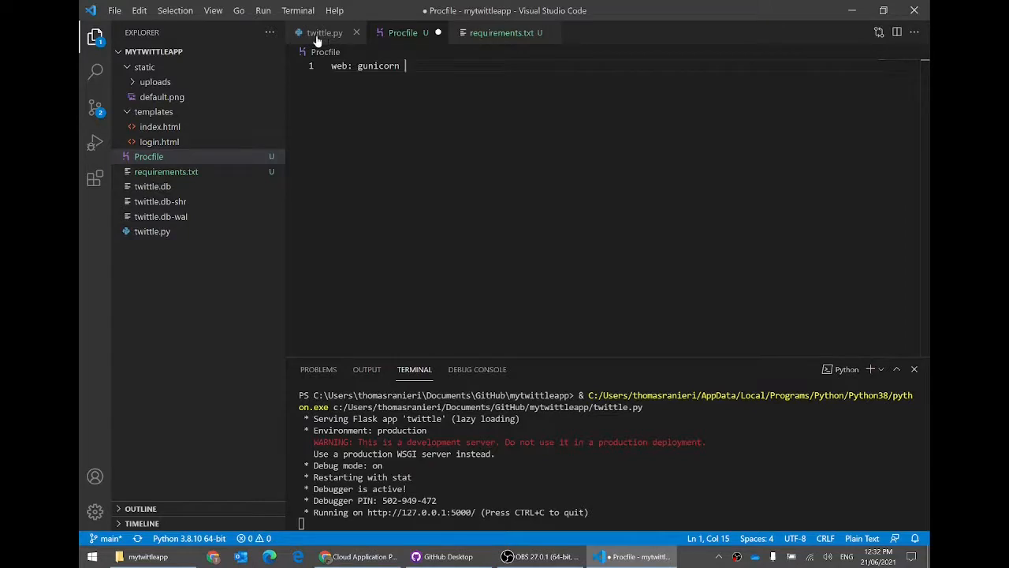
pyautogui.write('twittle')
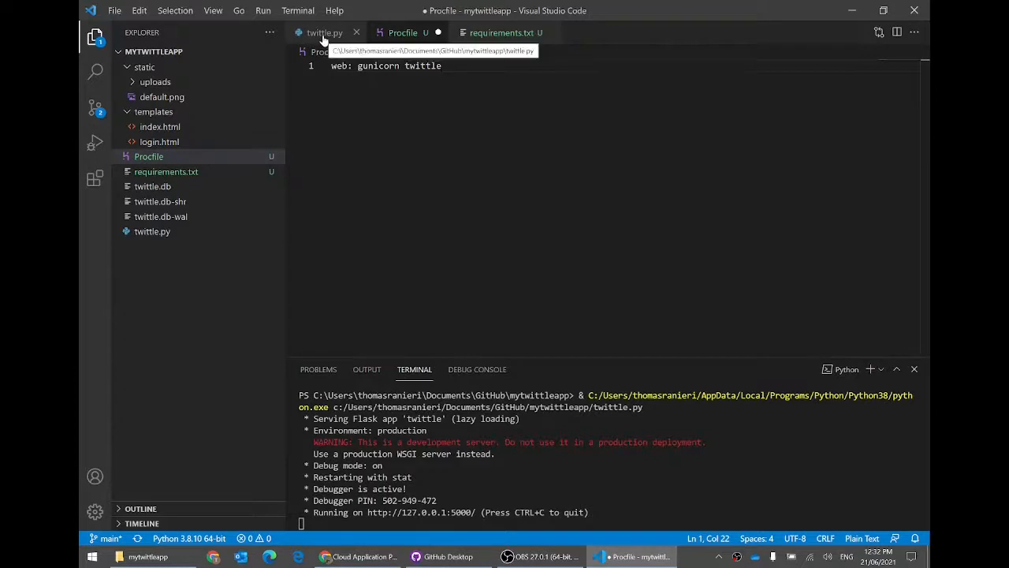
pyautogui.write(':')
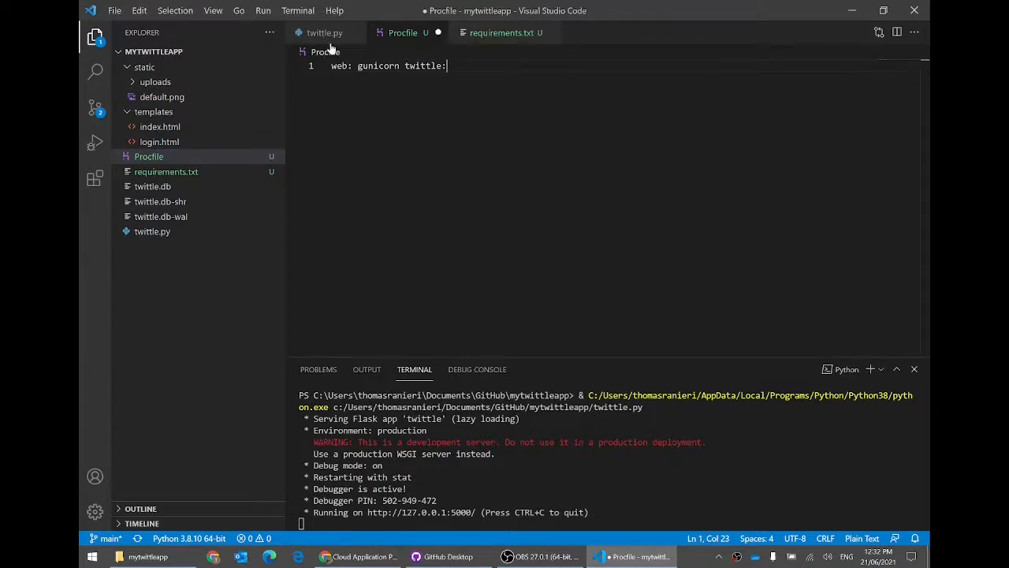
# Step: Confirm the Flask object on line 4 is named app and complete the line as twittle:app
pyautogui.click(324, 33)
pyautogui.click(347, 104)
pyautogui.doubleClick(345, 104)
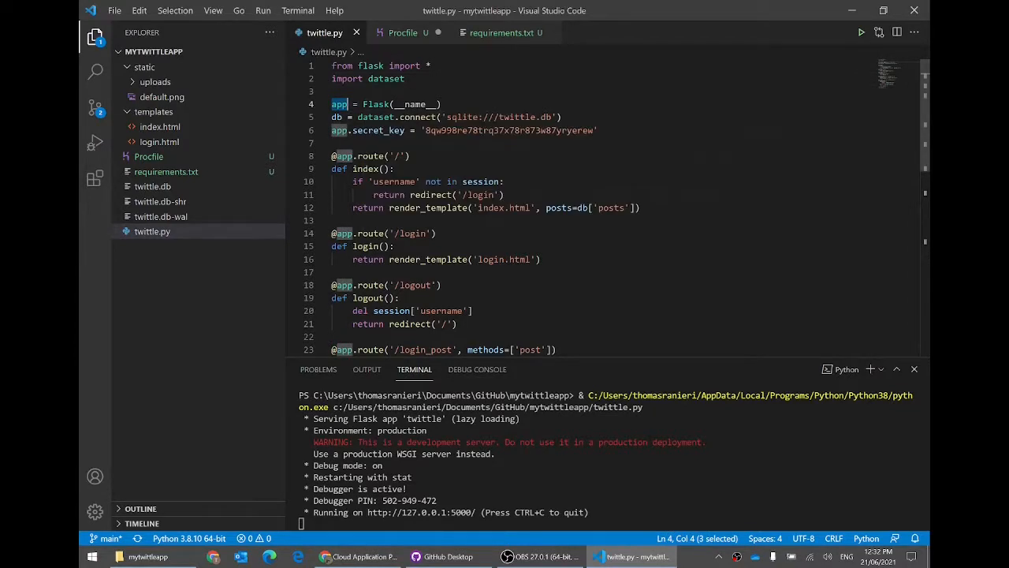
pyautogui.click(398, 32)
pyautogui.write('app')
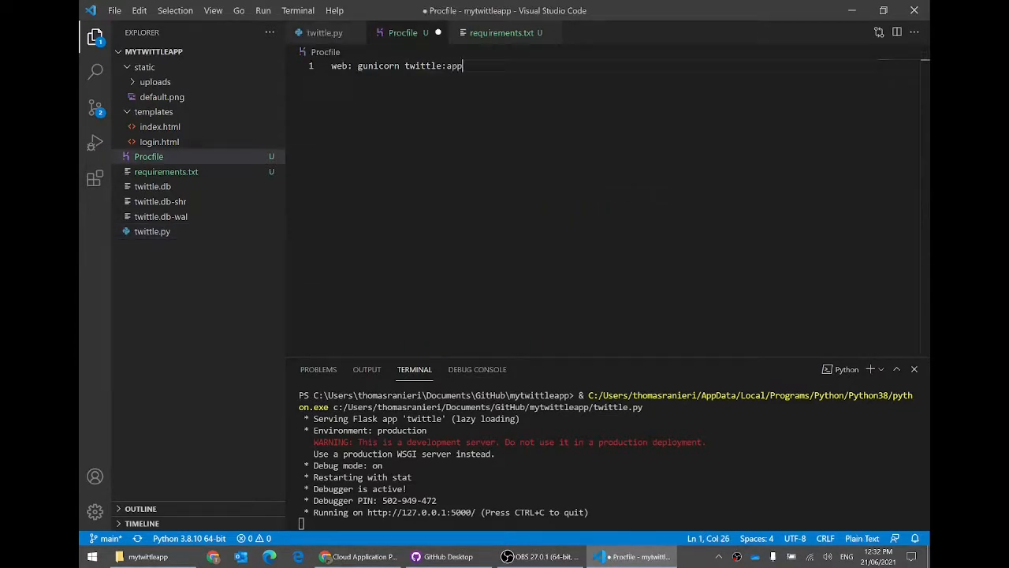
pyautogui.press('Return')
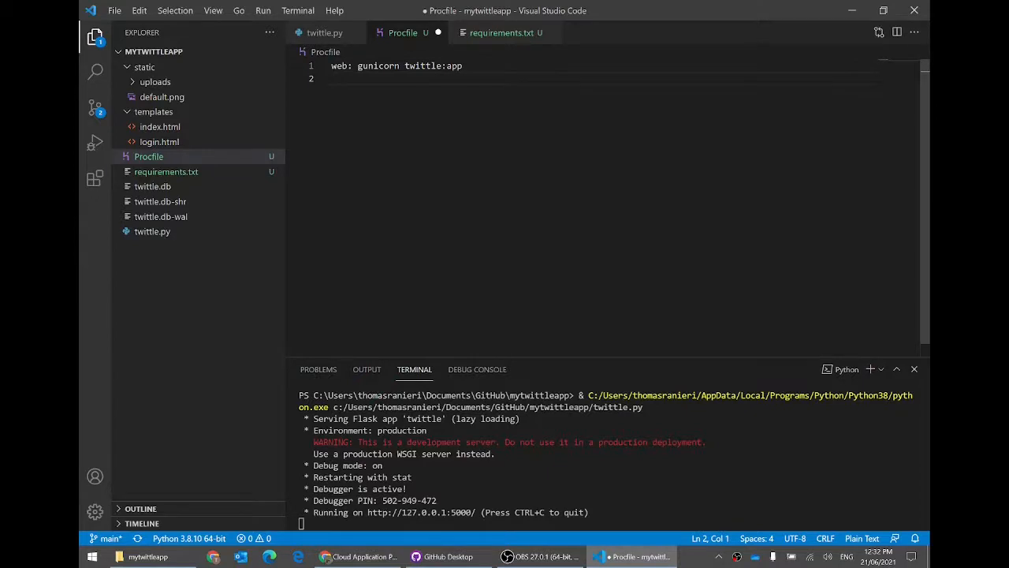
pyautogui.click(359, 557)
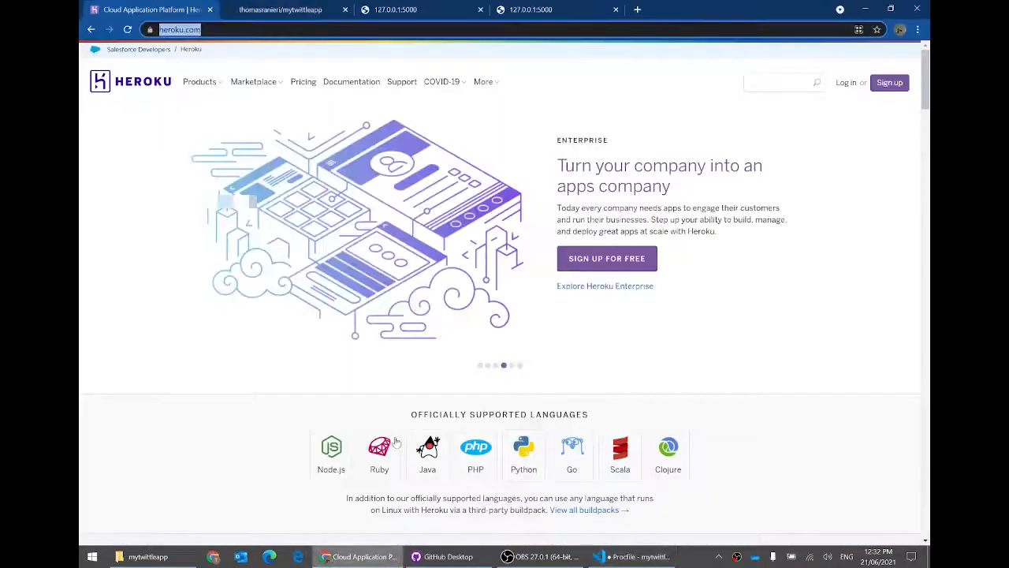
# Step: Google 'how to deploy website using flask', refine the query with heroku, then close the results
pyautogui.write('how to de')
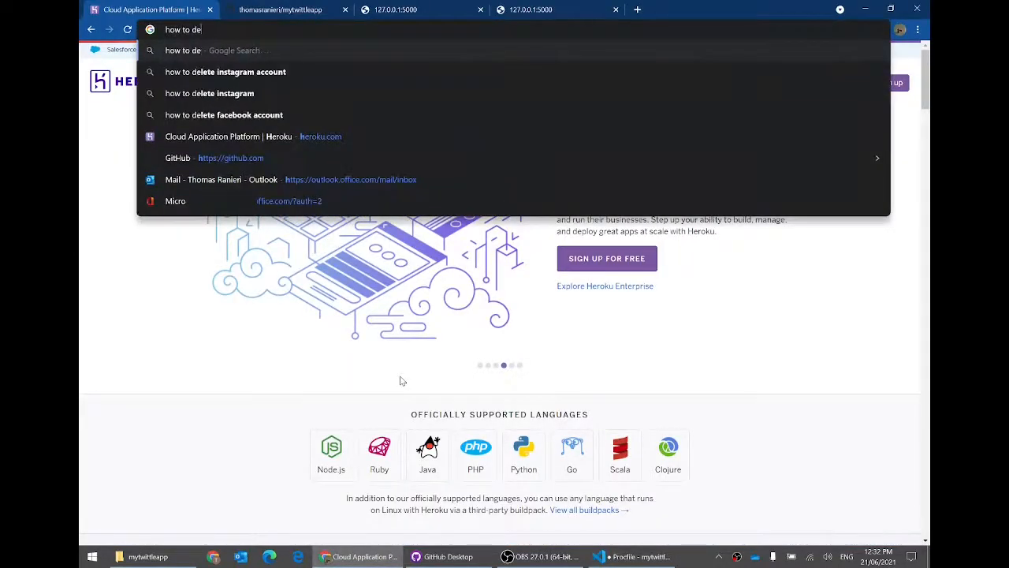
pyautogui.write('ploy website using flask')
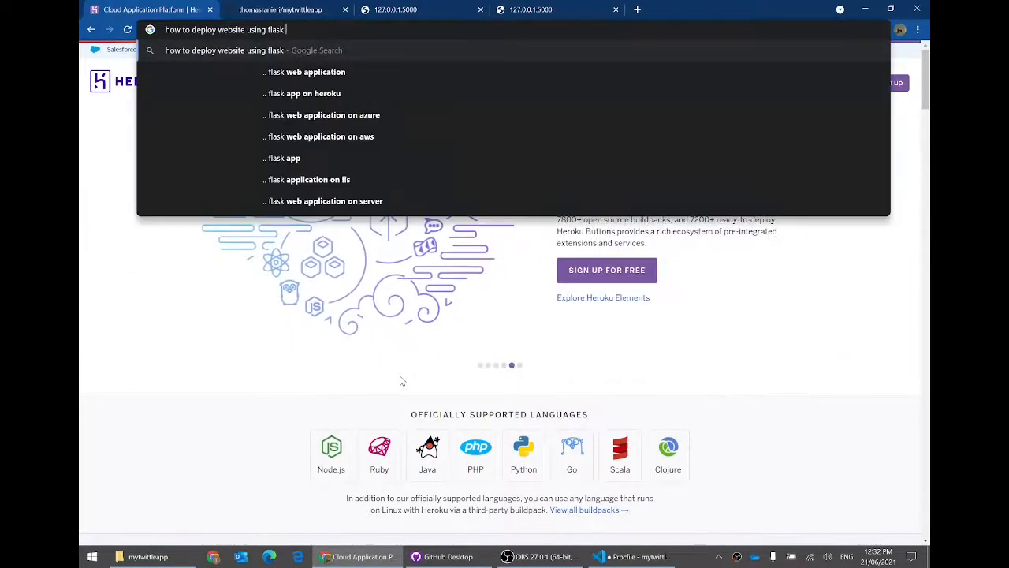
pyautogui.press('Return')
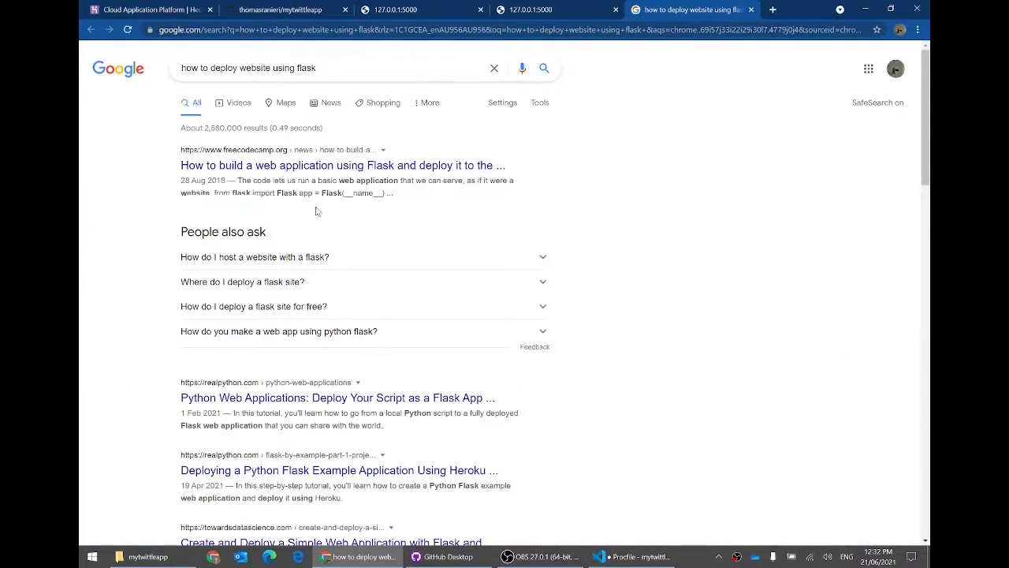
pyautogui.scroll(-2, 319, 316)
pyautogui.scroll(-5, 326, 311)
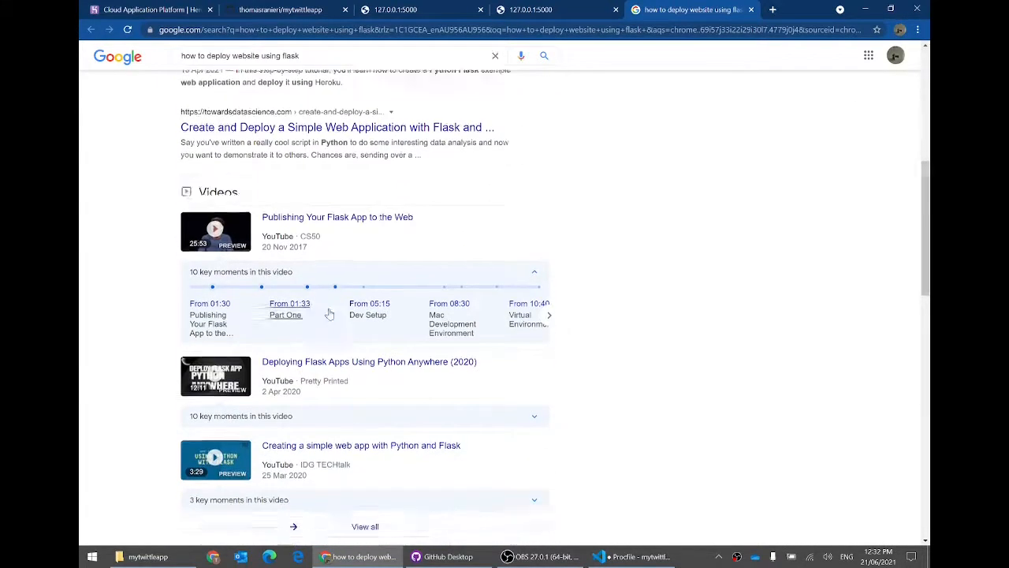
pyautogui.scroll(6, 325, 221)
pyautogui.click(324, 67)
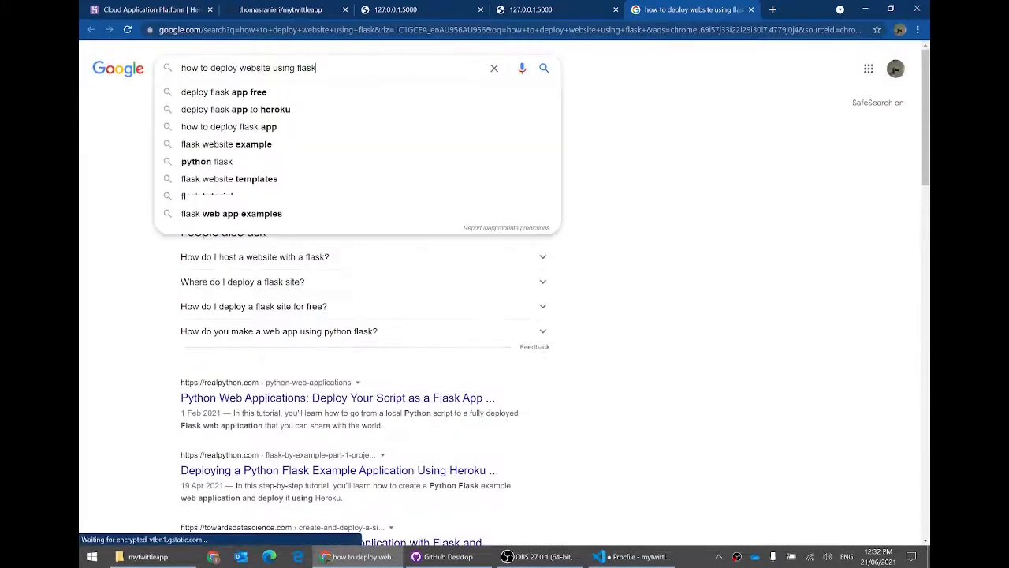
pyautogui.write('herok')
pyautogui.write('u')
pyautogui.press('Return')
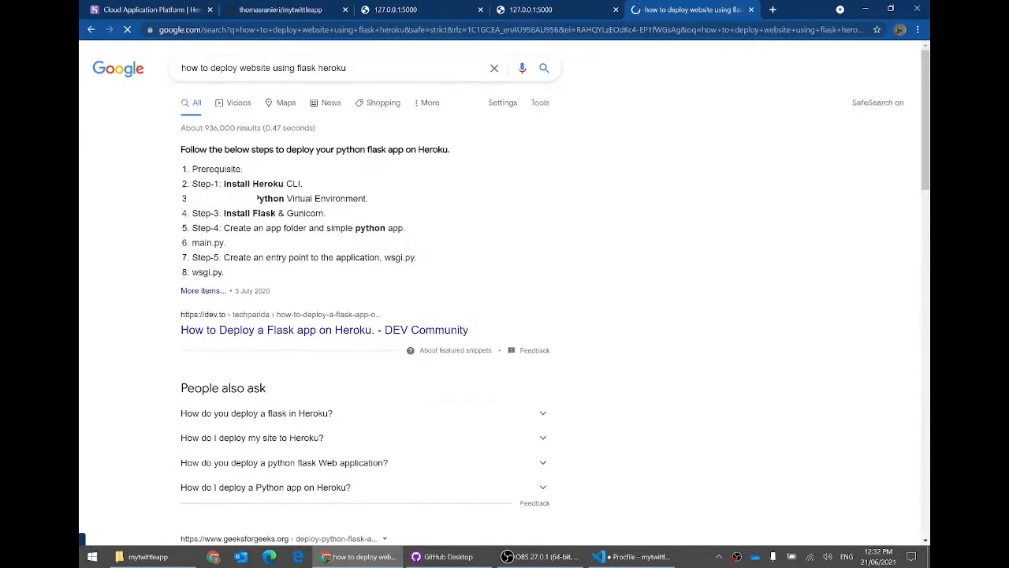
pyautogui.scroll(-2, 338, 328)
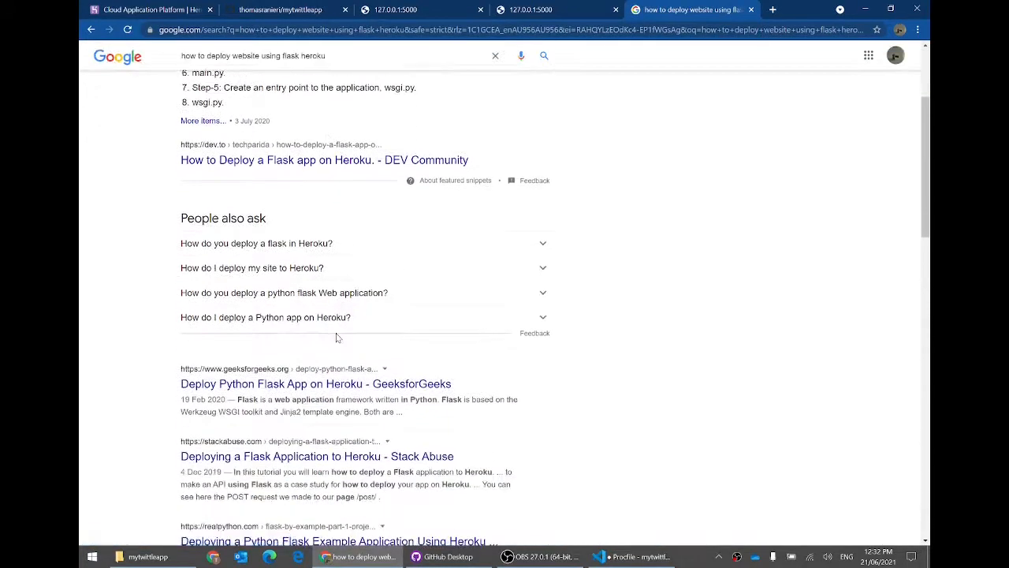
pyautogui.middleClick(664, 5)
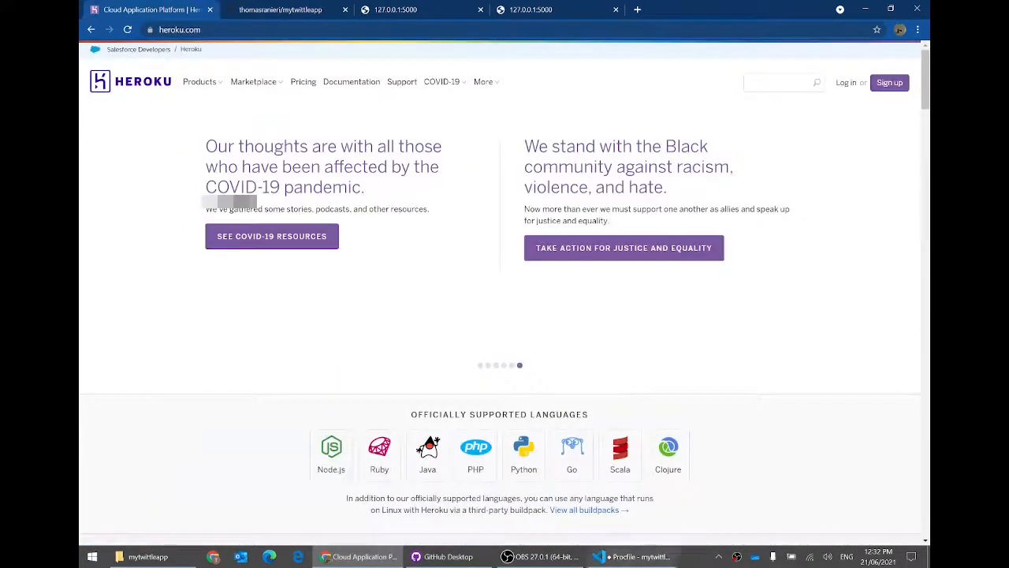
pyautogui.click(639, 557)
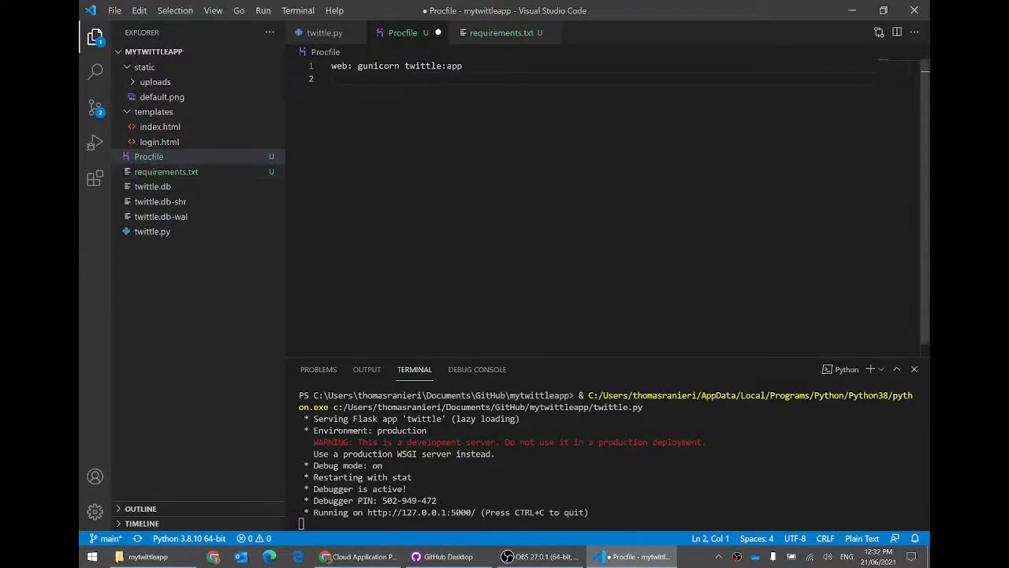
# Step: Review the 'web: gunicorn twittle:app' line and save the Procfile
pyautogui.moveTo(463, 65); pyautogui.dragTo(331, 66)
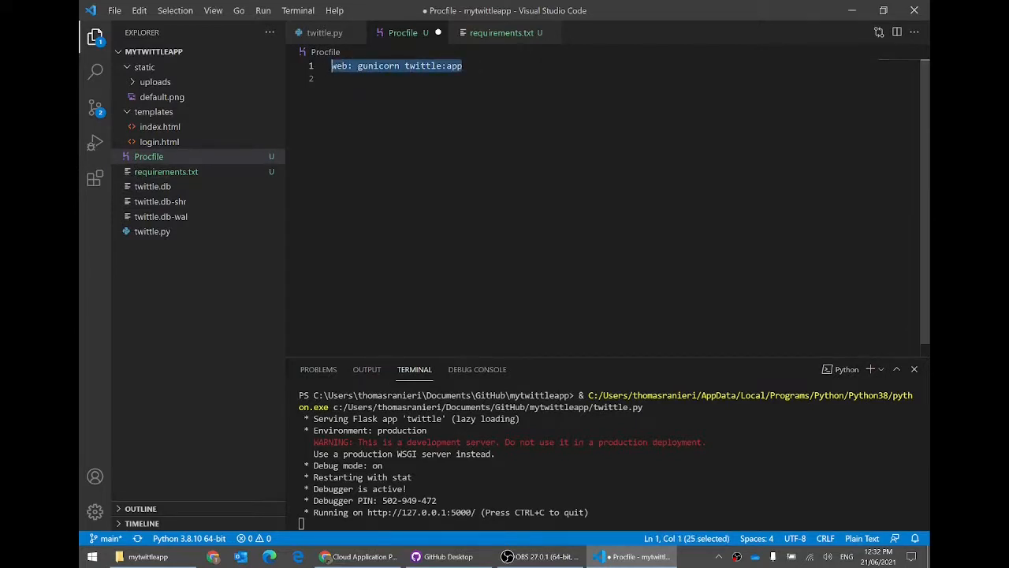
pyautogui.click(332, 79)
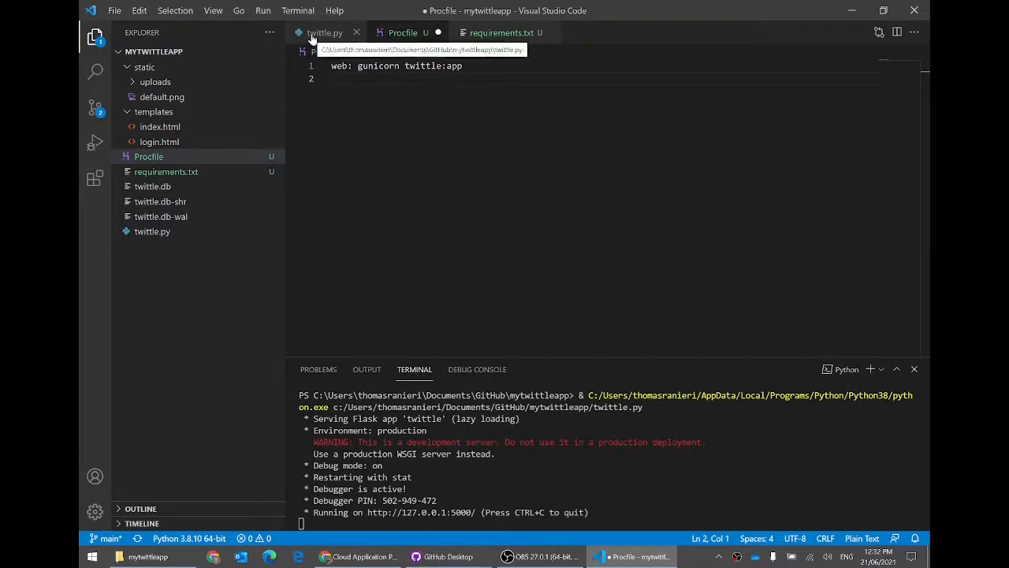
pyautogui.doubleClick(425, 65)
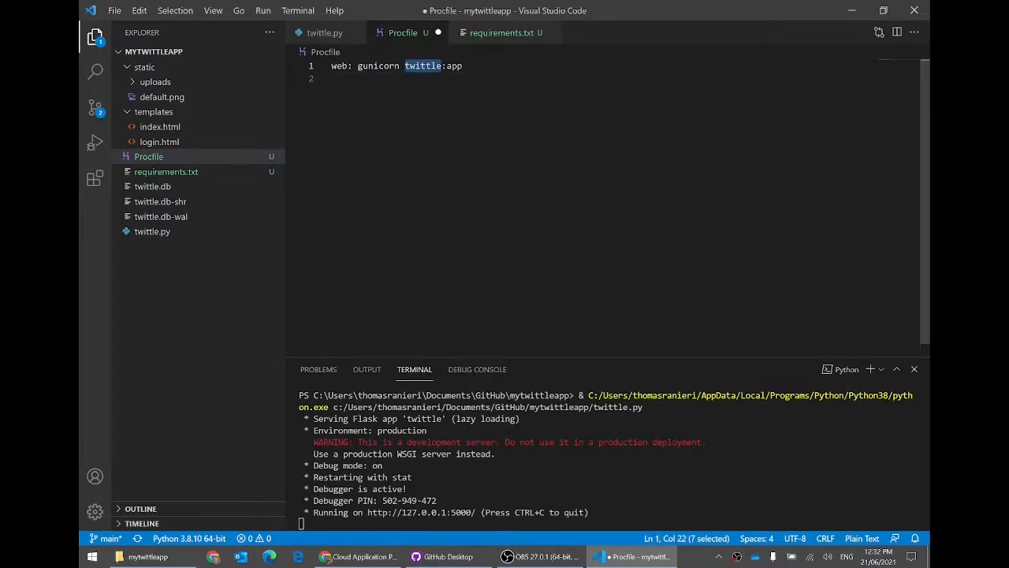
pyautogui.click(332, 79)
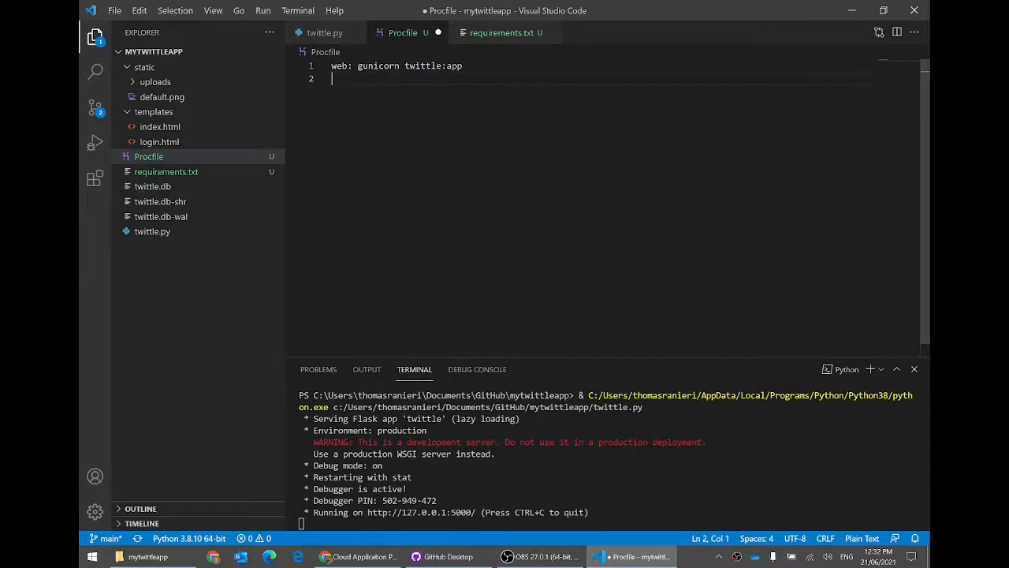
pyautogui.hotkey('ctrl', 's')
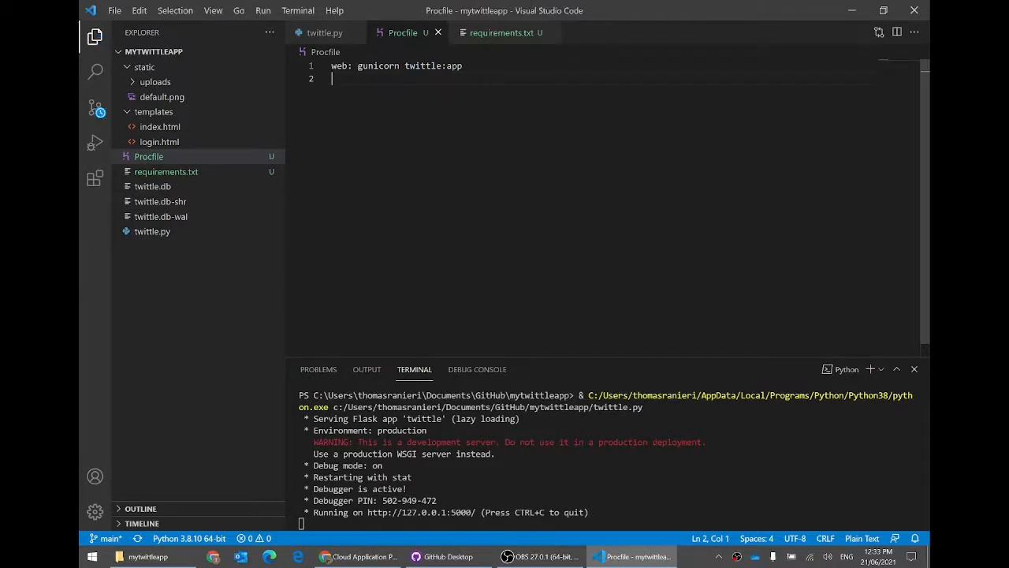
# Step: Glance at requirements.txt, then bring up GitHub Desktop with both changed files
pyautogui.click(174, 171)
pyautogui.click(172, 157)
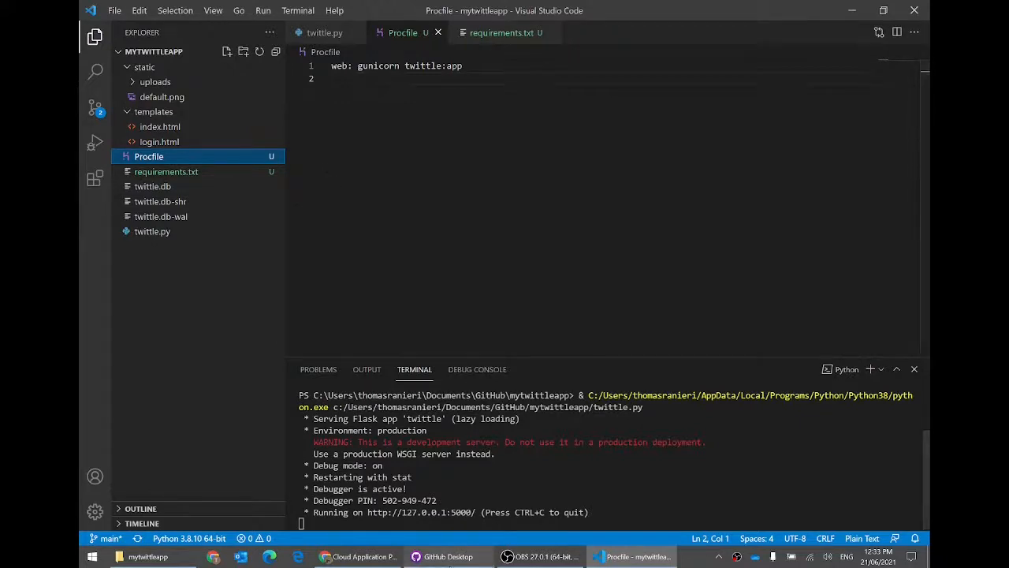
pyautogui.click(443, 556)
pyautogui.click(464, 387)
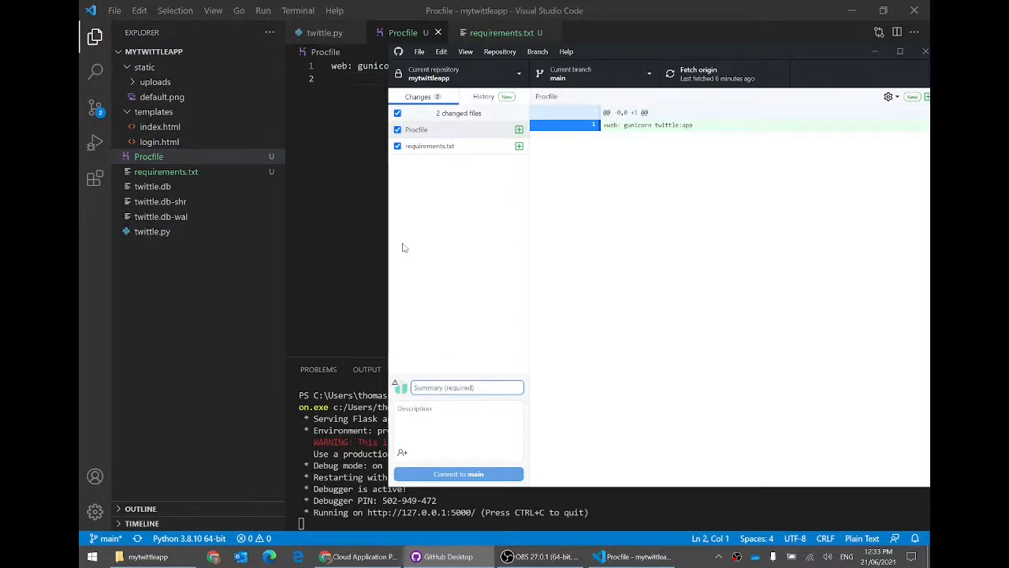
# Step: Commit Procfile and requirements.txt to main as 'Getting site ready to deploy'
pyautogui.click(462, 148)
pyautogui.click(479, 383)
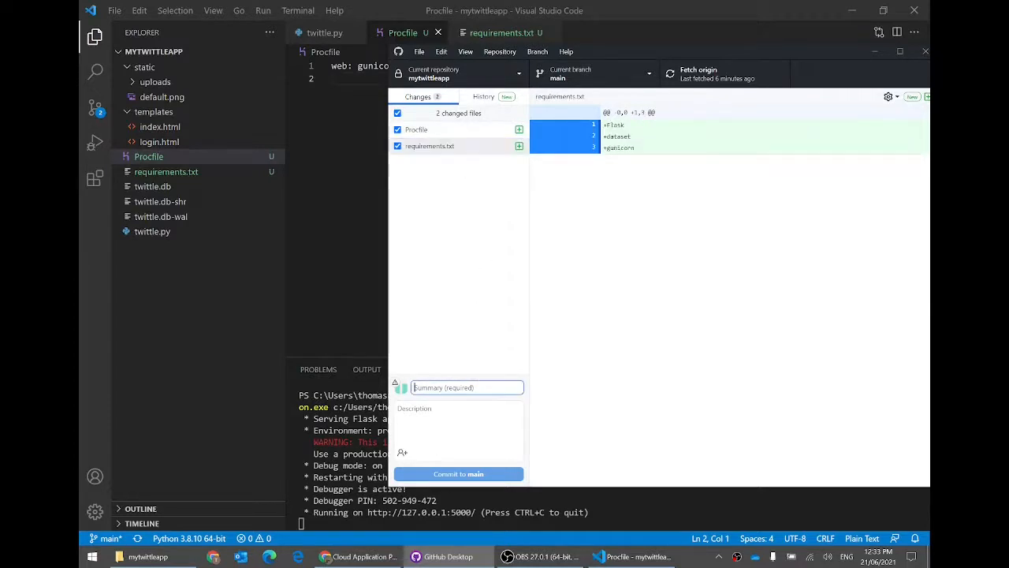
pyautogui.write('Getting site ')
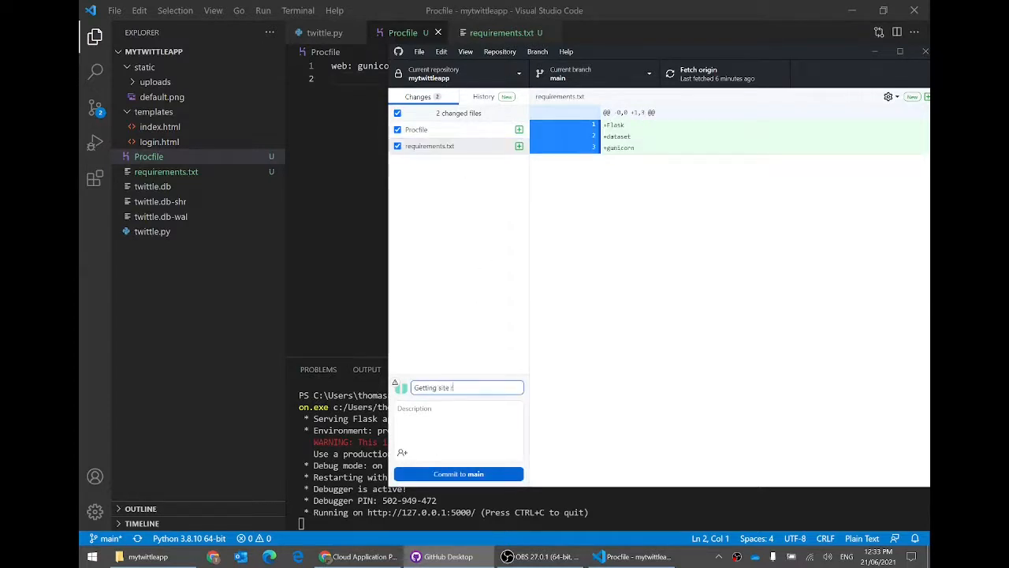
pyautogui.write('ready to deploy')
pyautogui.click(461, 475)
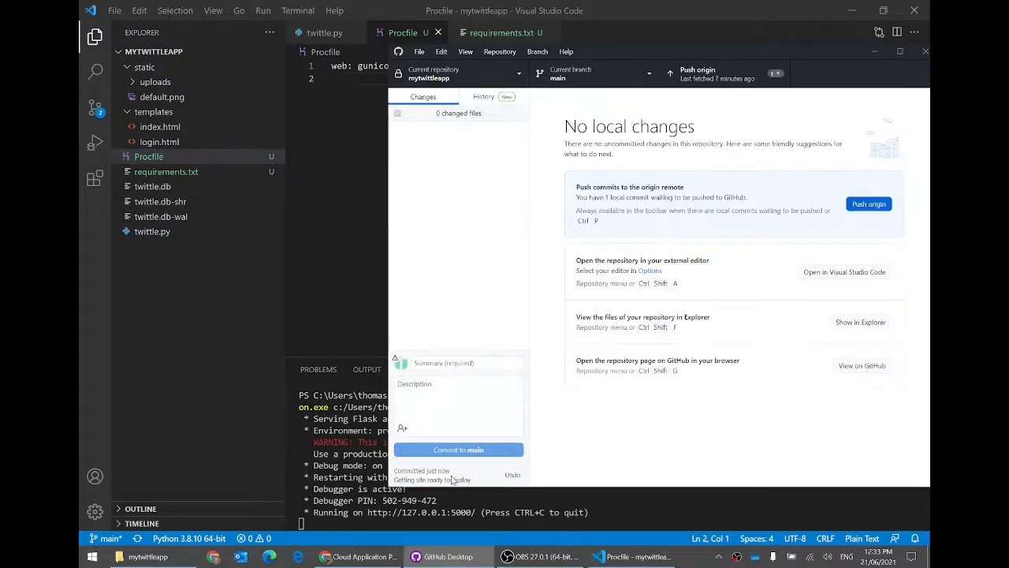
# Step: Check the new commit in History and push it to origin
pyautogui.click(485, 98)
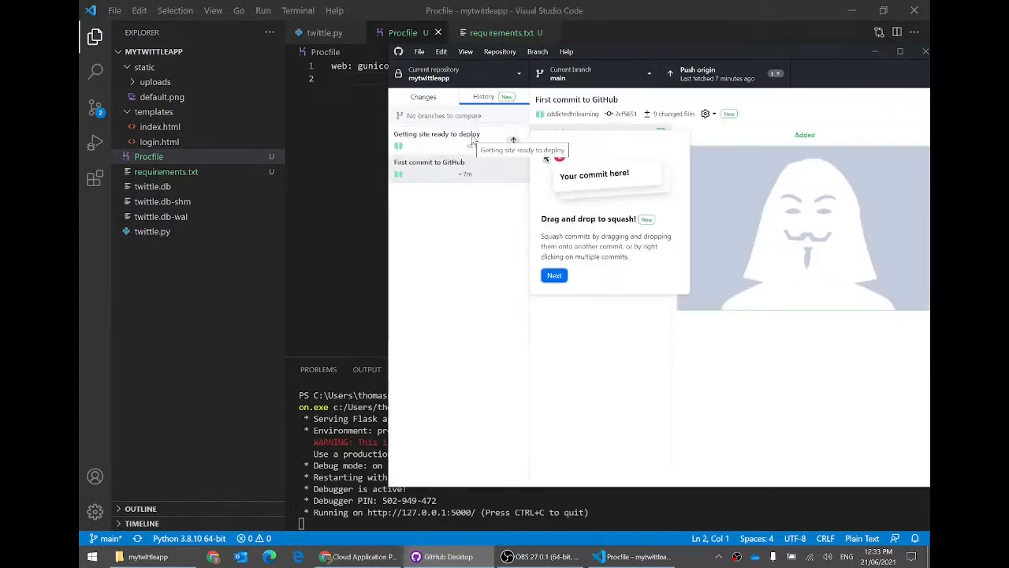
pyautogui.click(426, 97)
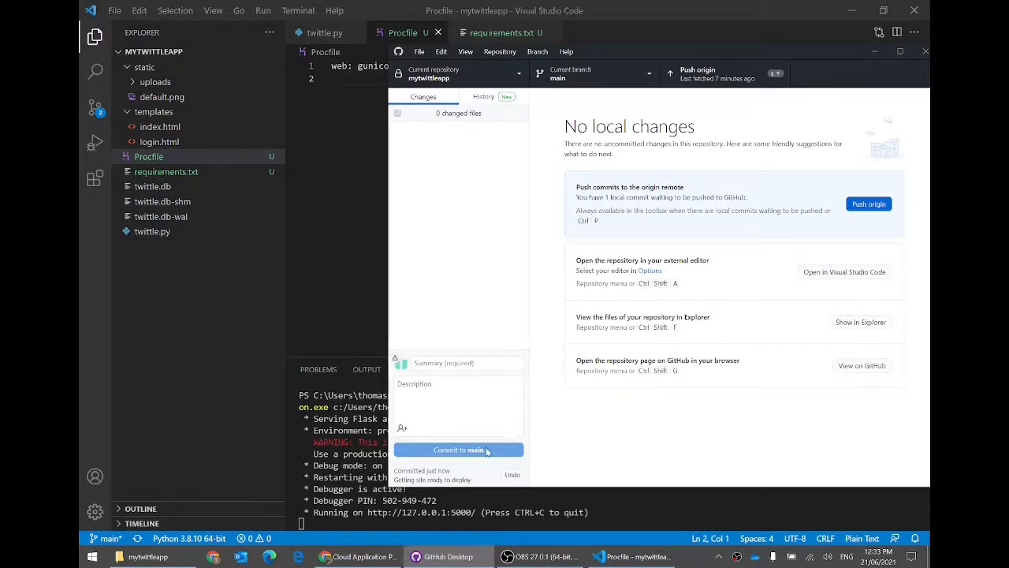
pyautogui.click(723, 79)
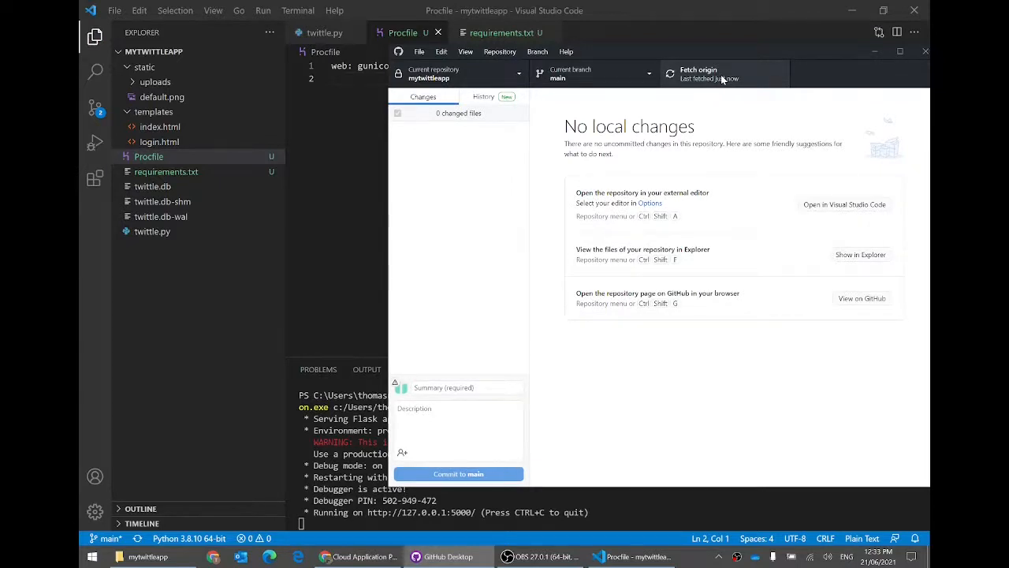
pyautogui.click(391, 556)
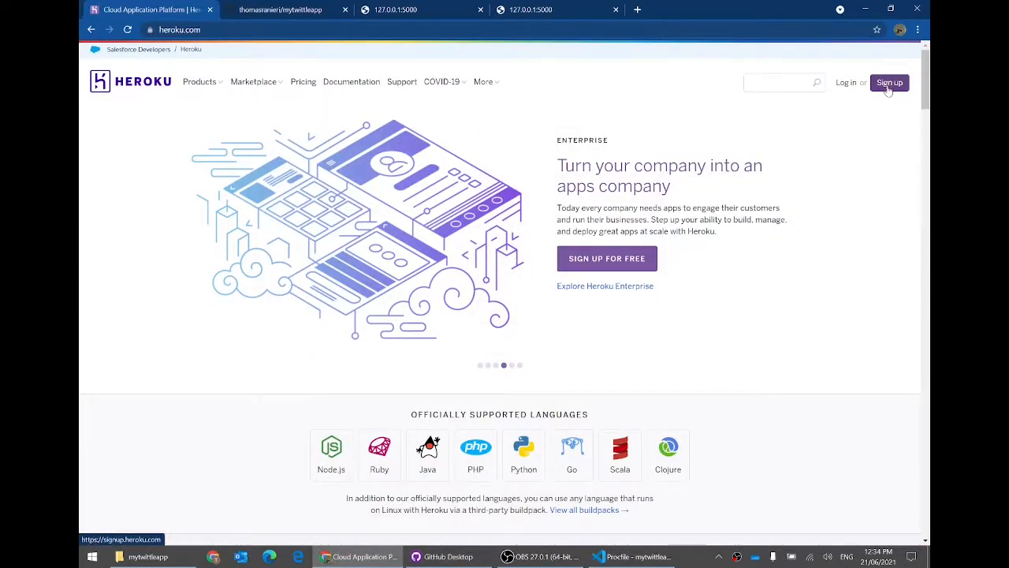
# Step: Log in to Heroku and compare its dashboard with the mytwittleapp GitHub repository page
pyautogui.click(845, 88)
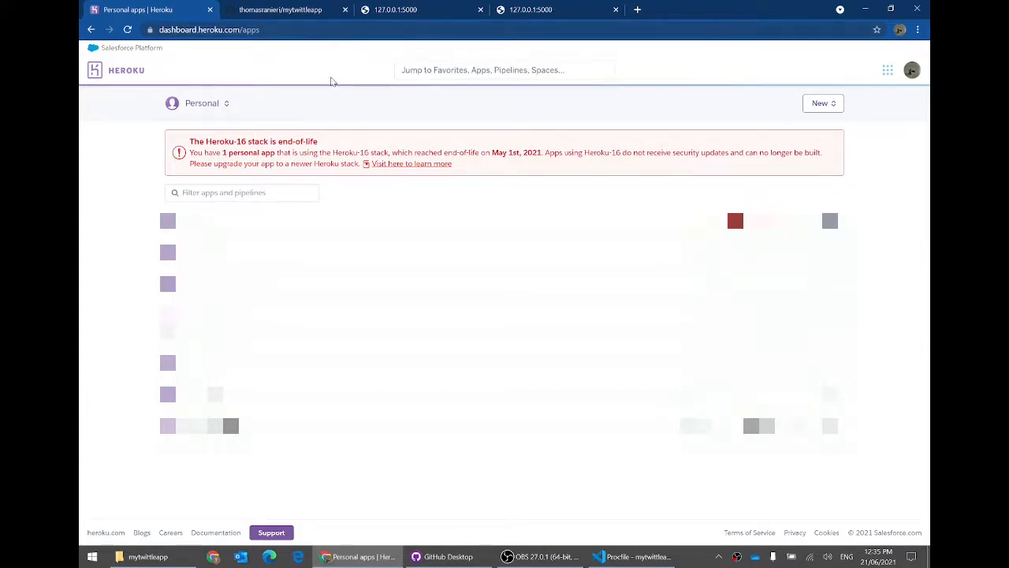
pyautogui.click(275, 9)
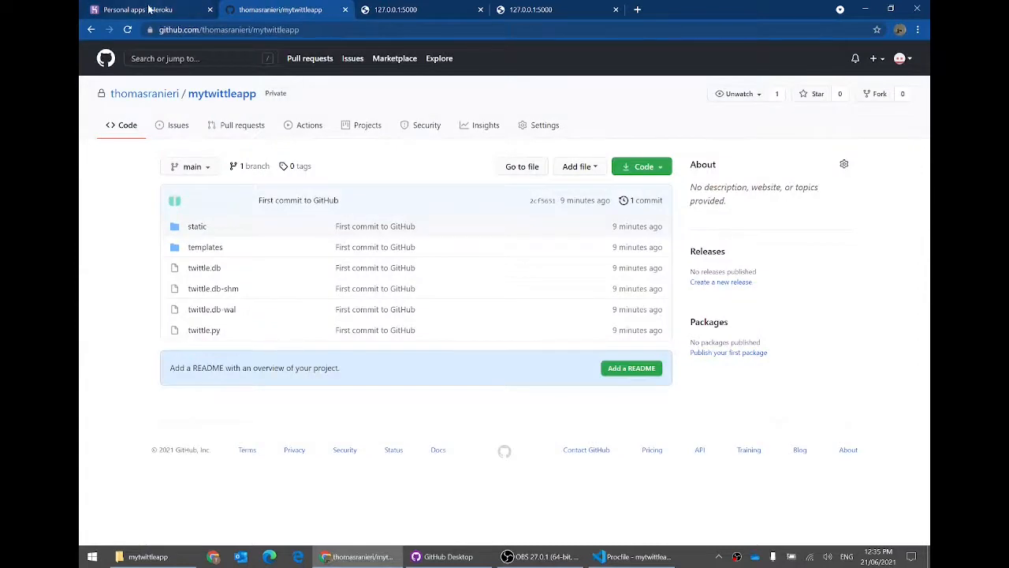
pyautogui.click(150, 10)
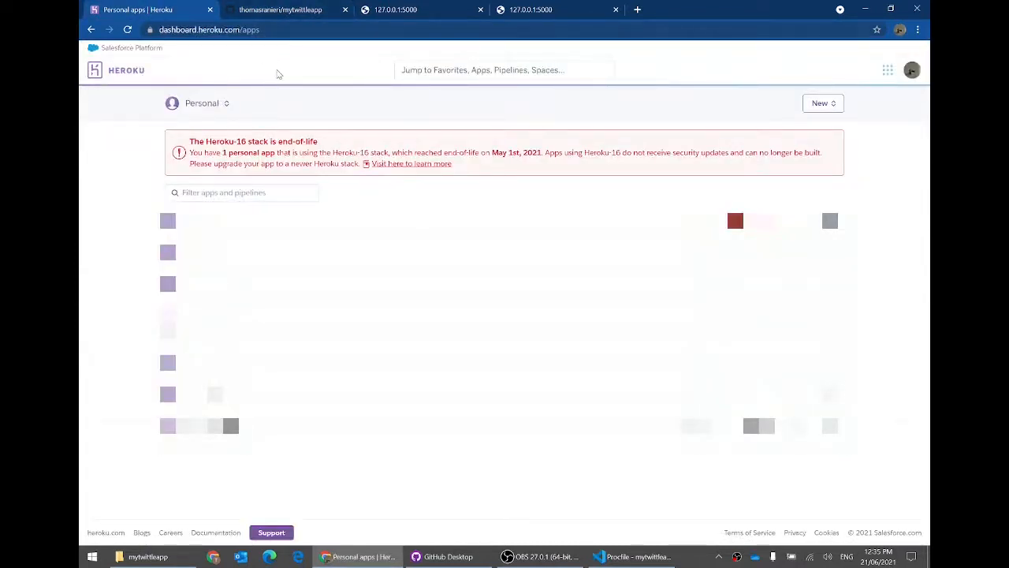
pyautogui.click(268, 9)
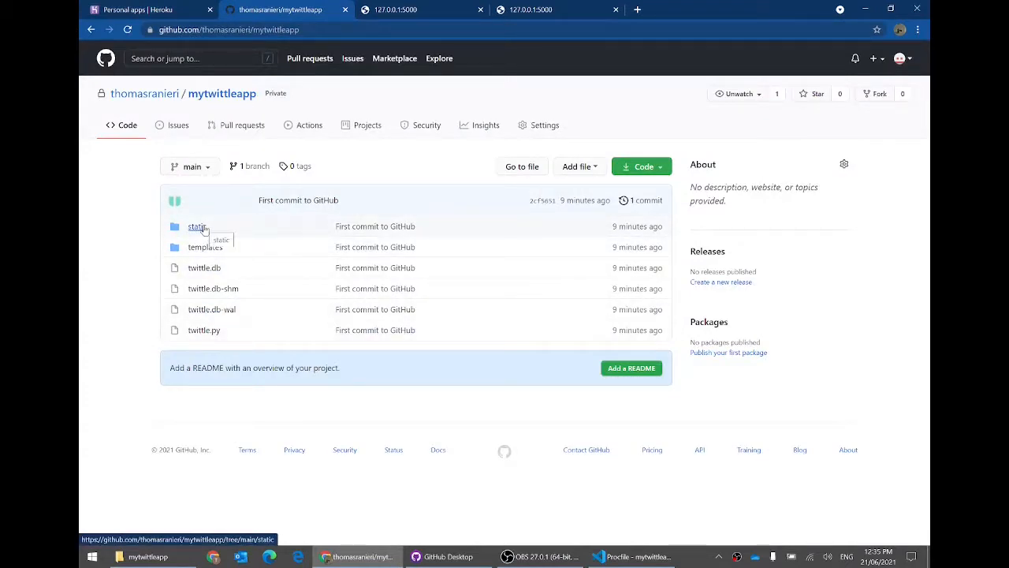
pyautogui.click(183, 4)
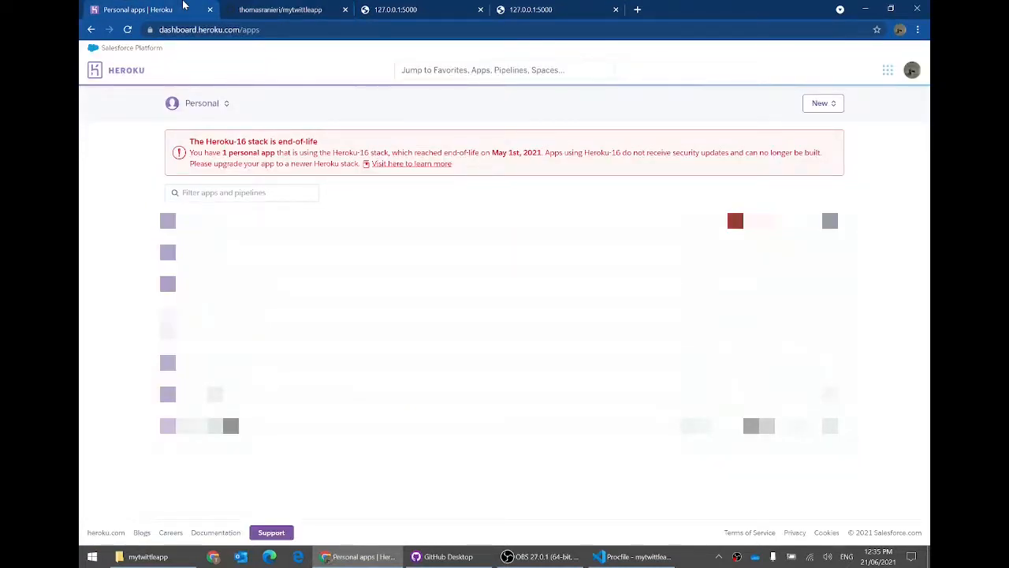
# Step: Check the running app's terminal output in VS Code, then open Heroku's New > Create new app form
pyautogui.click(634, 557)
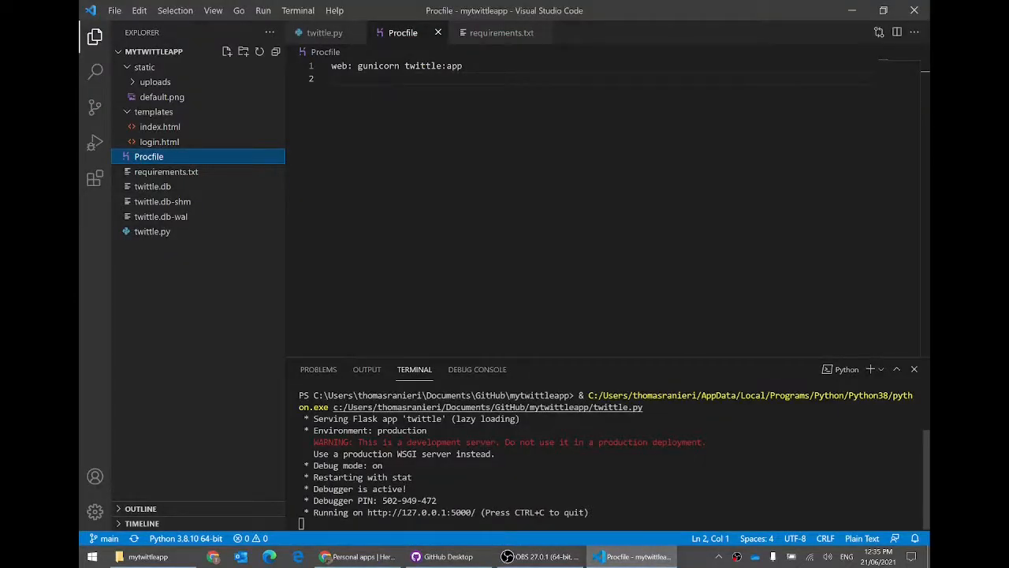
pyautogui.moveTo(387, 406); pyautogui.dragTo(473, 513)
pyautogui.click(552, 467)
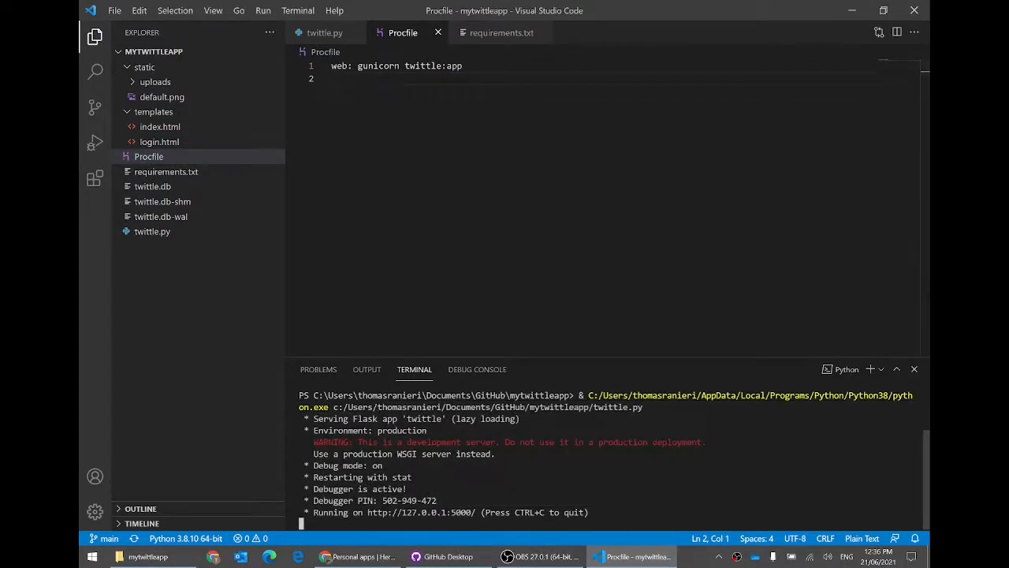
pyautogui.click(356, 557)
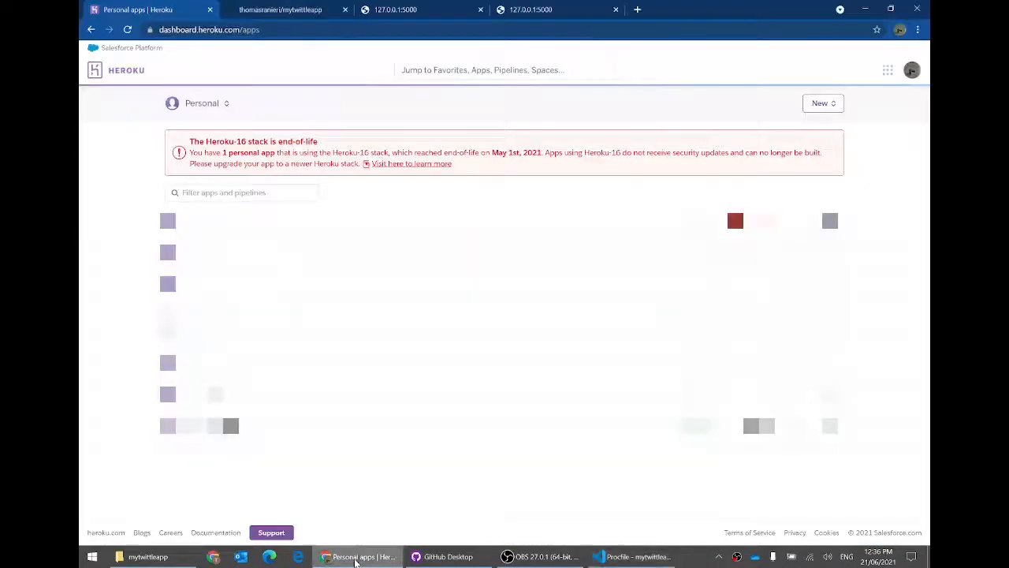
pyautogui.click(817, 106)
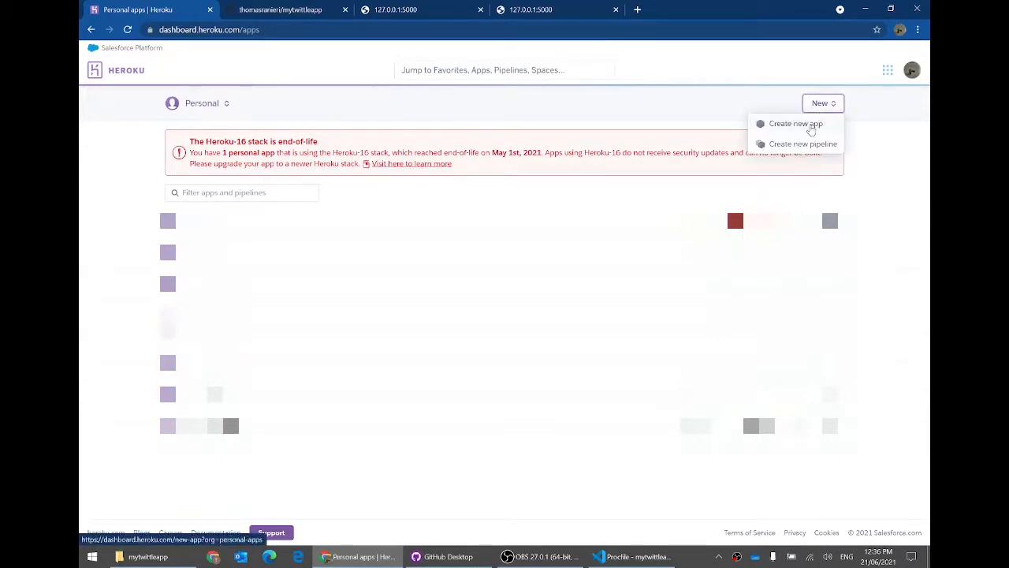
pyautogui.click(812, 126)
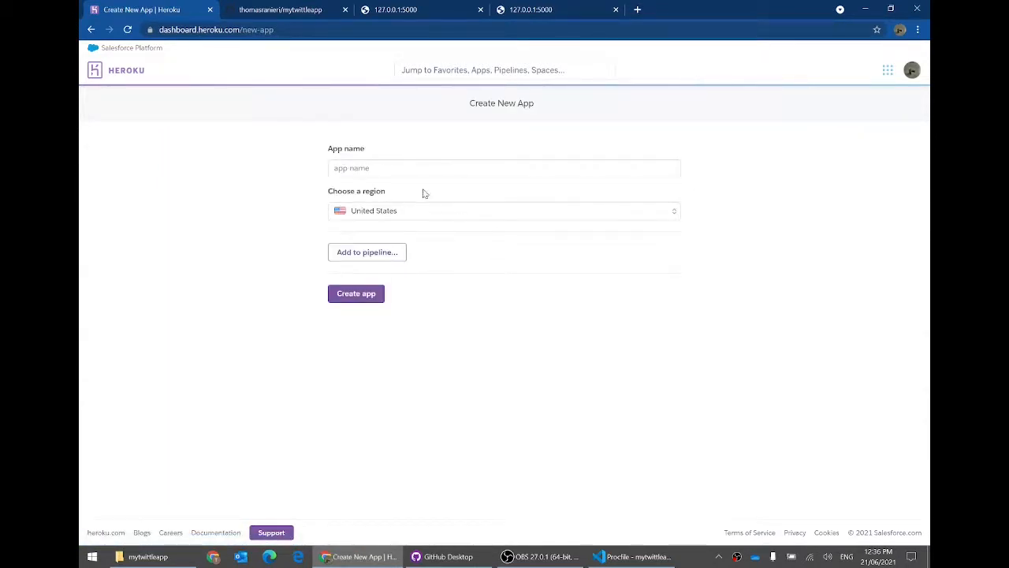
# Step: Name the new Heroku app mytwittleapp and create it
pyautogui.click(426, 168)
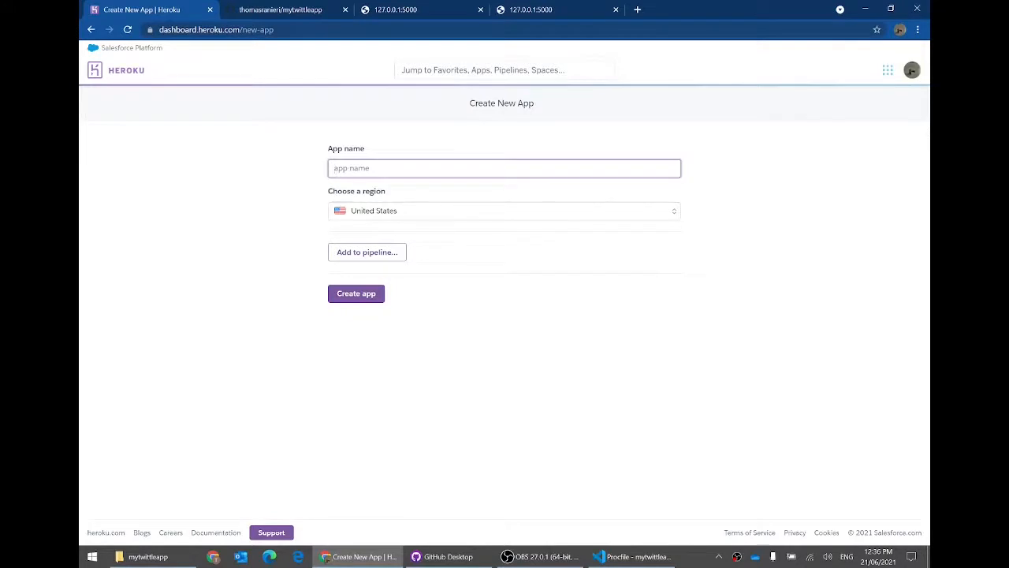
pyautogui.write('mytwittleapp')
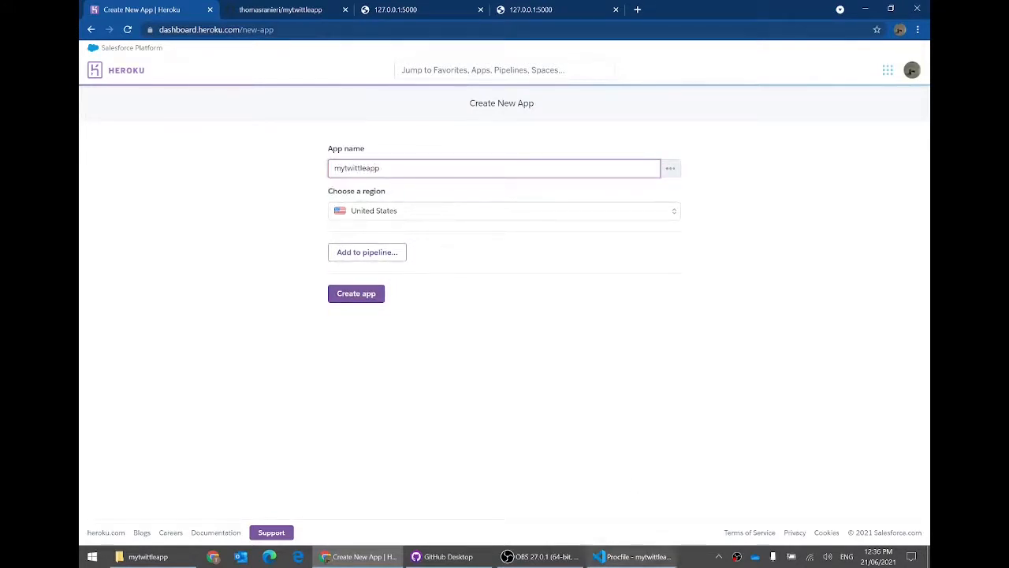
pyautogui.click(630, 557)
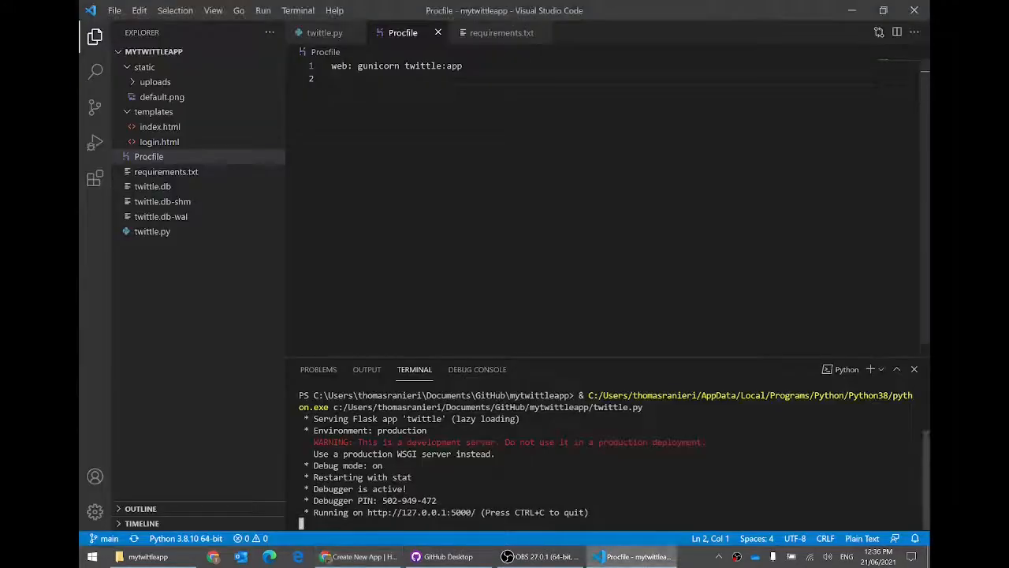
pyautogui.click(330, 34)
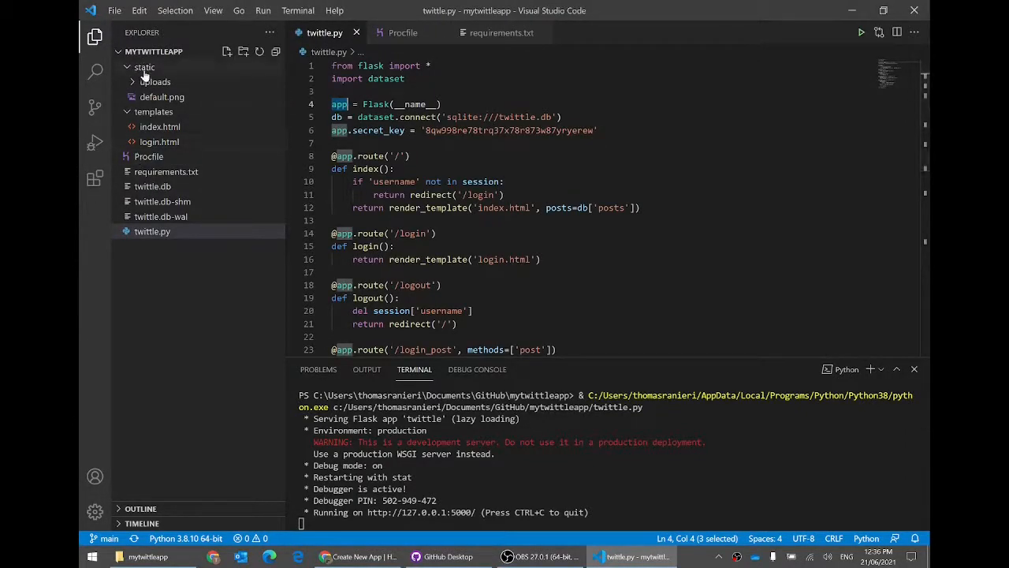
pyautogui.click(357, 556)
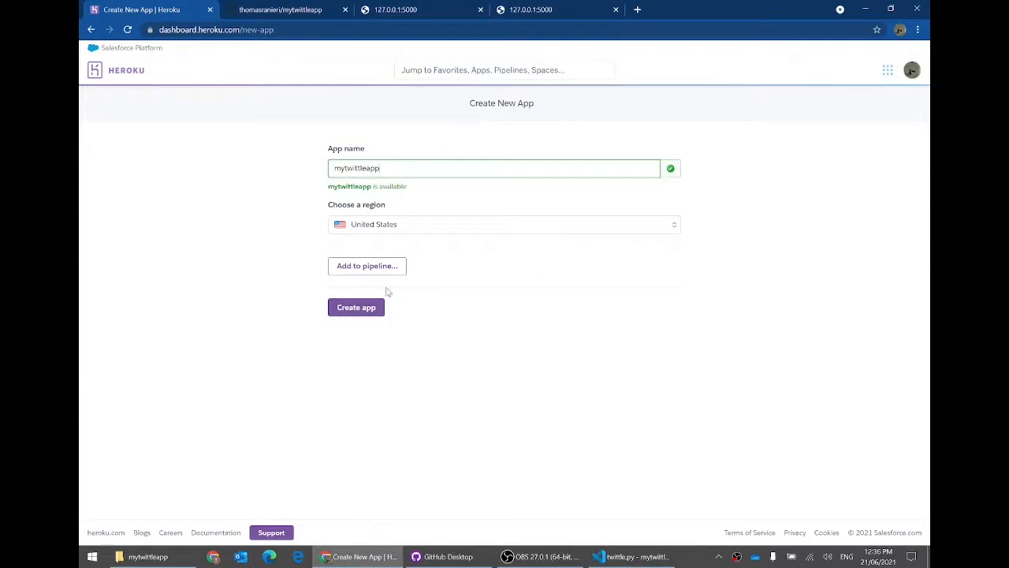
pyautogui.click(364, 312)
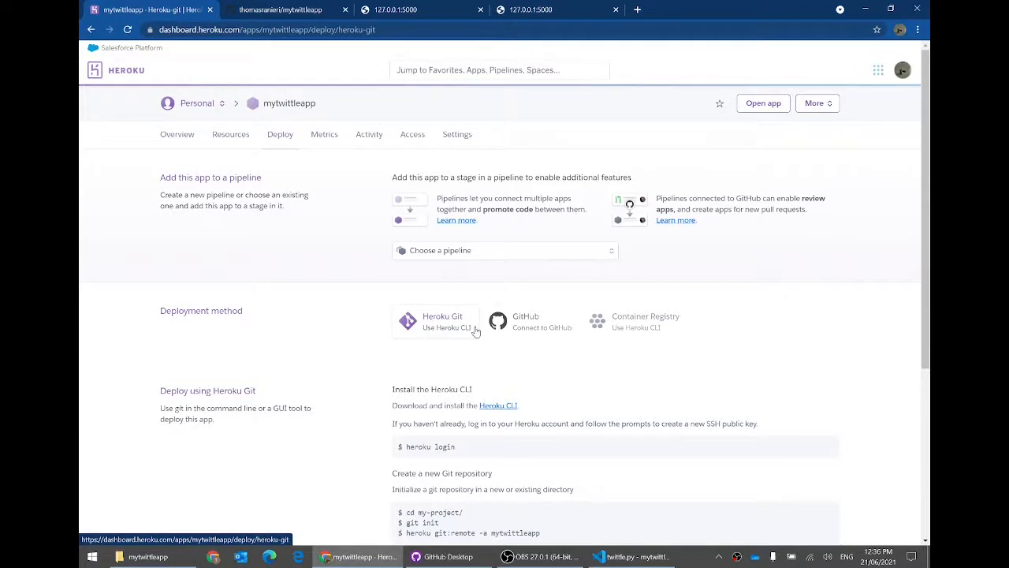
# Step: Choose GitHub deployment, authorize Heroku, and connect the app to the mytwittleapp repository
pyautogui.click(518, 327)
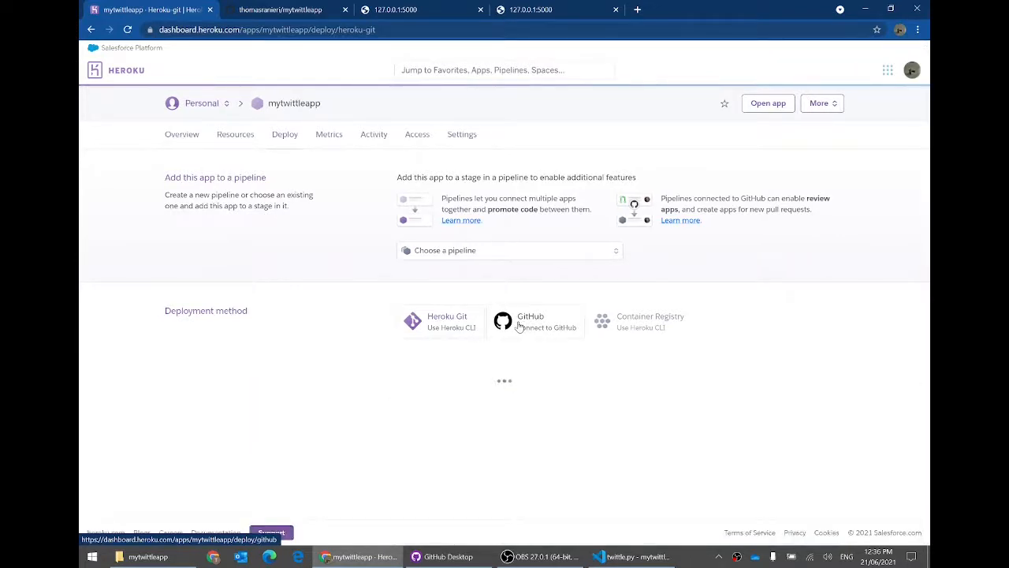
pyautogui.scroll(-1, 517, 328)
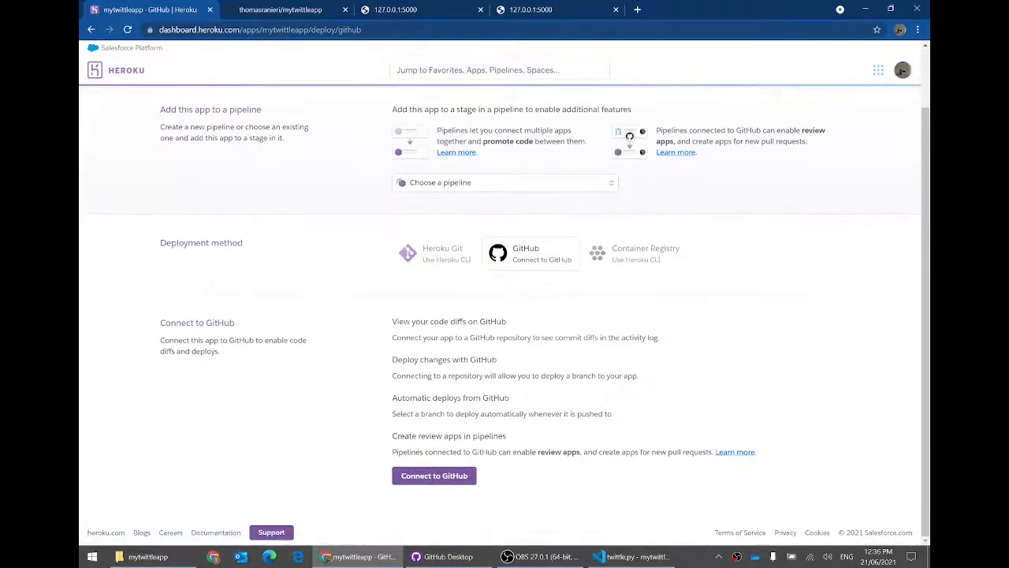
pyautogui.click(449, 477)
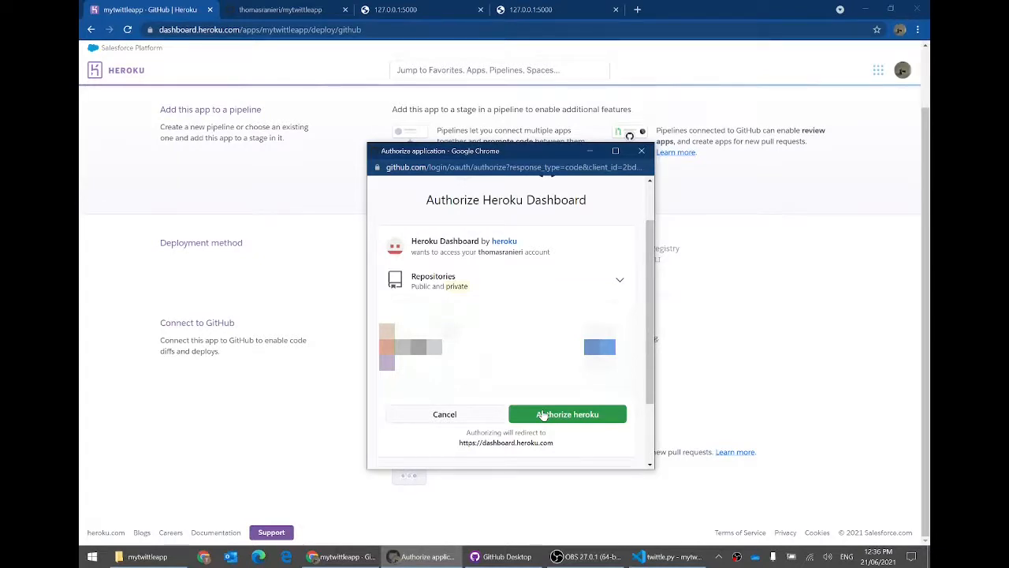
pyautogui.click(543, 416)
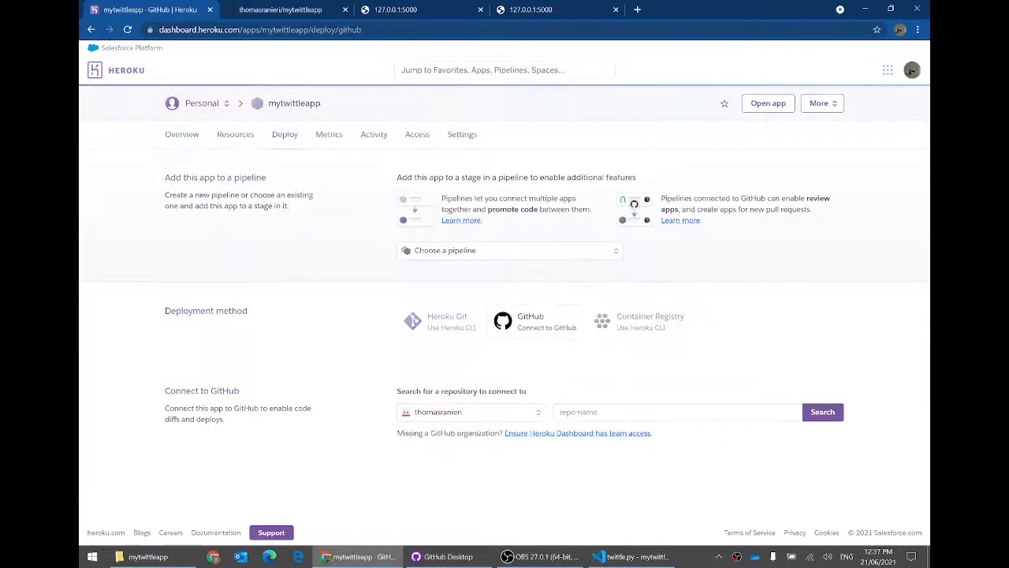
pyautogui.click(820, 415)
pyautogui.scroll(-2, 858, 386)
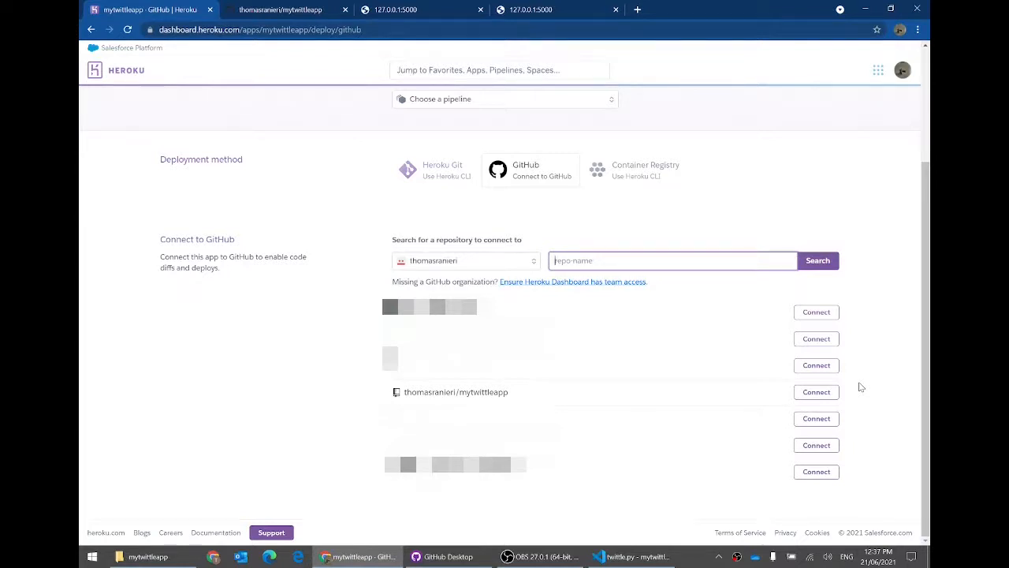
pyautogui.moveTo(460, 392); pyautogui.dragTo(546, 392)
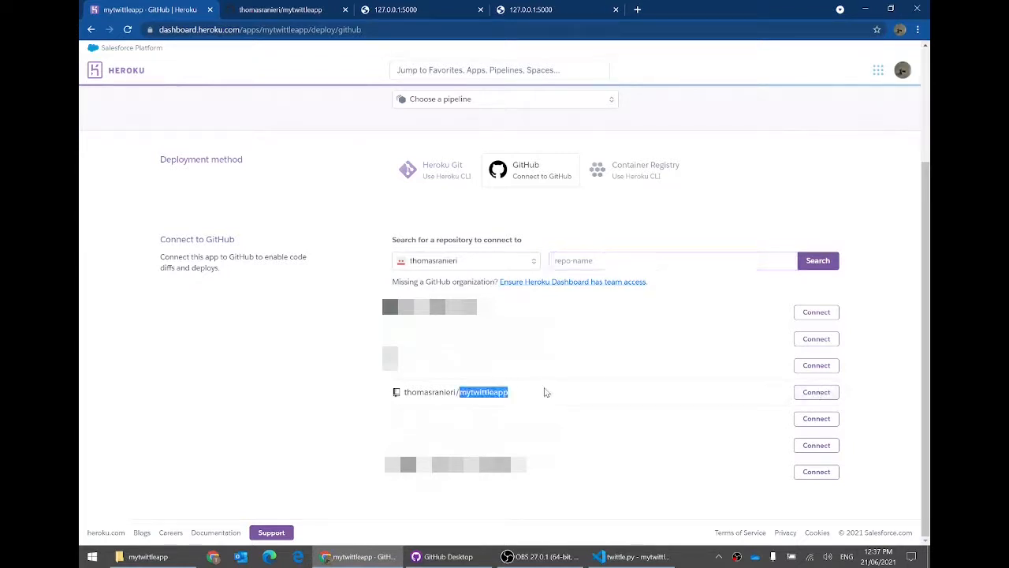
pyautogui.click(546, 392)
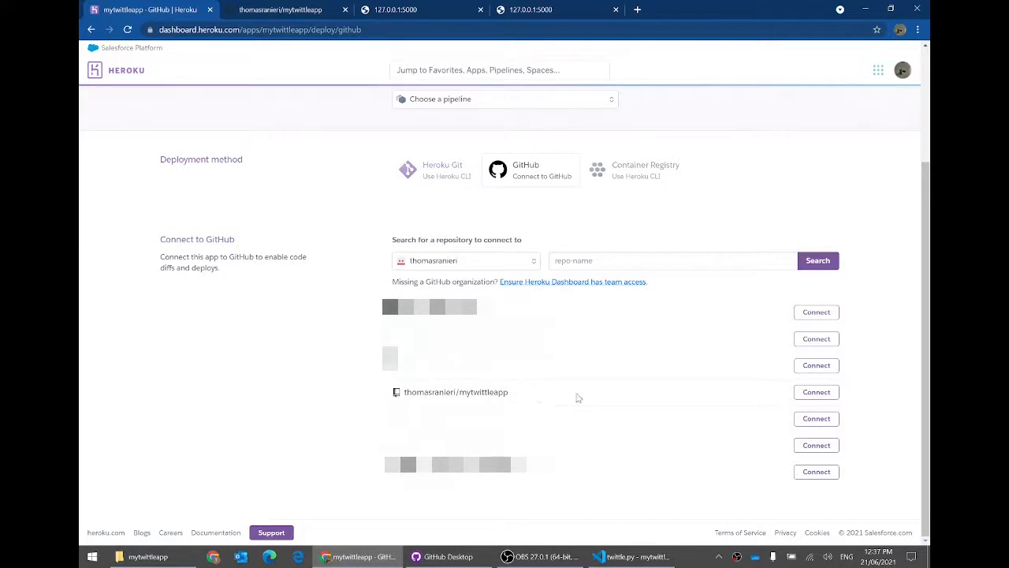
pyautogui.click(817, 396)
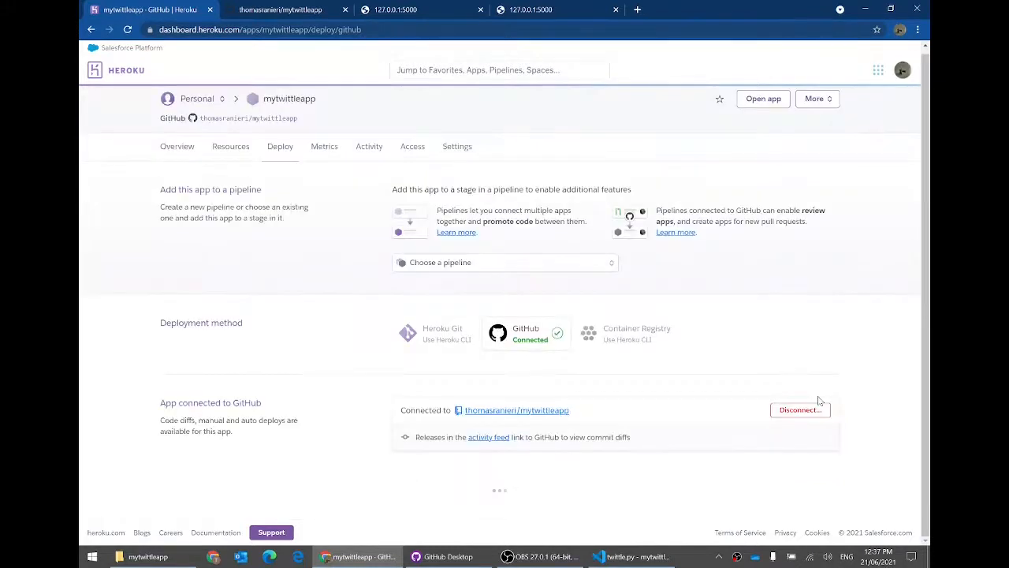
# Step: Scroll to the deploy options and cross-check the code, GitHub Desktop and the GitHub repository
pyautogui.scroll(-3, 818, 401)
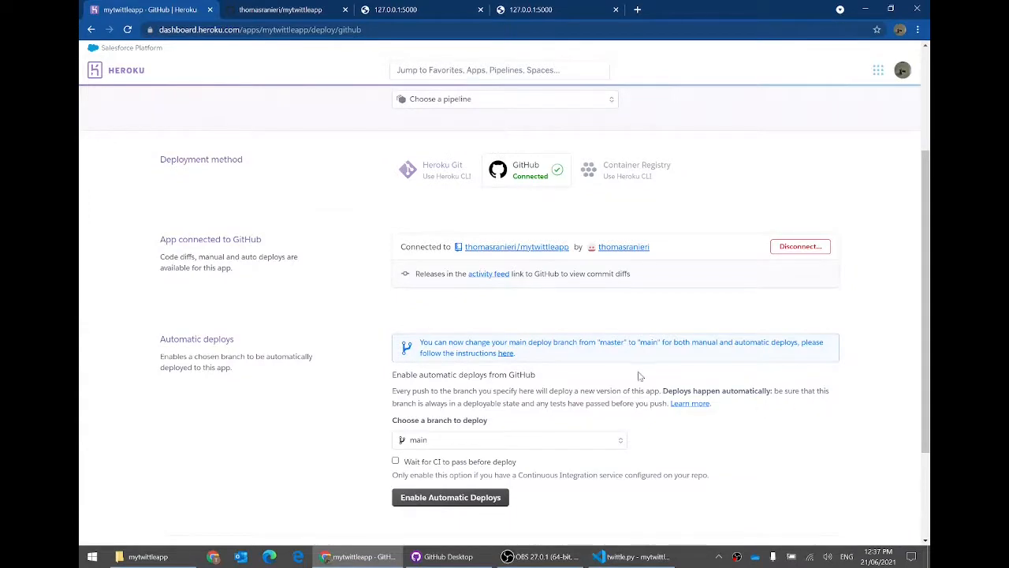
pyautogui.scroll(-1, 529, 335)
pyautogui.scroll(-1, 529, 336)
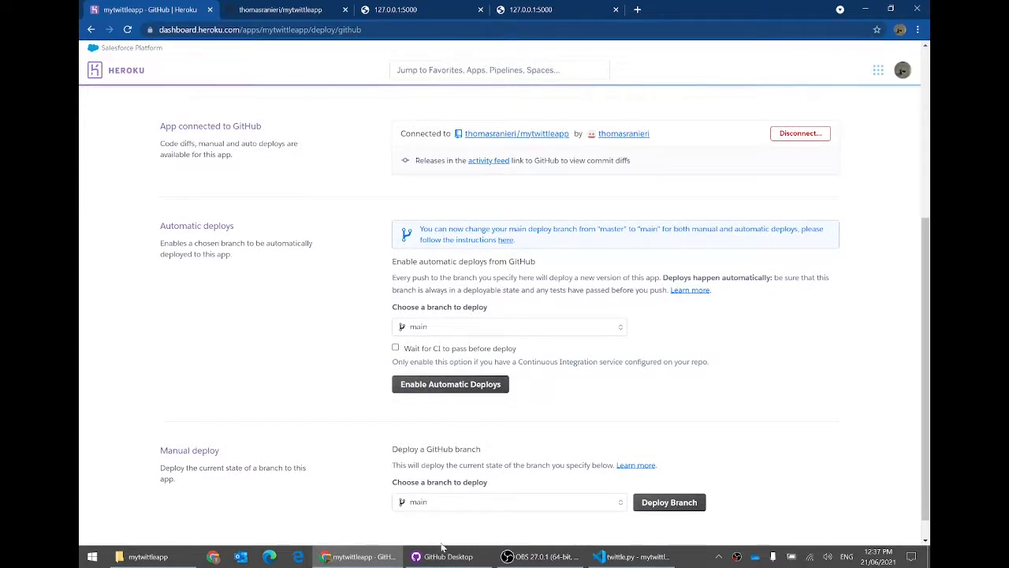
pyautogui.click(632, 557)
pyautogui.moveTo(520, 326); pyautogui.dragTo(453, 130)
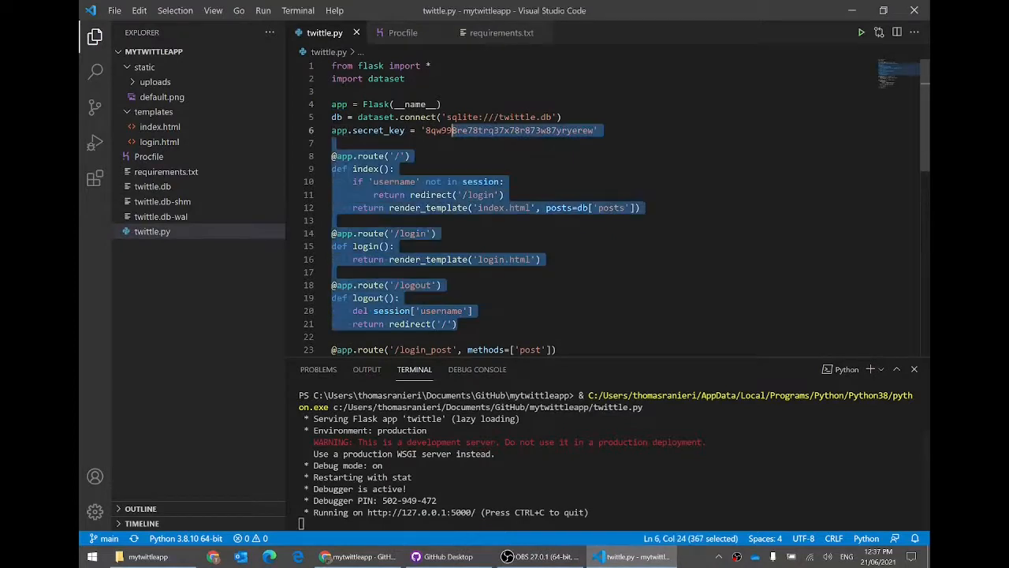
pyautogui.click(445, 104)
pyautogui.click(448, 557)
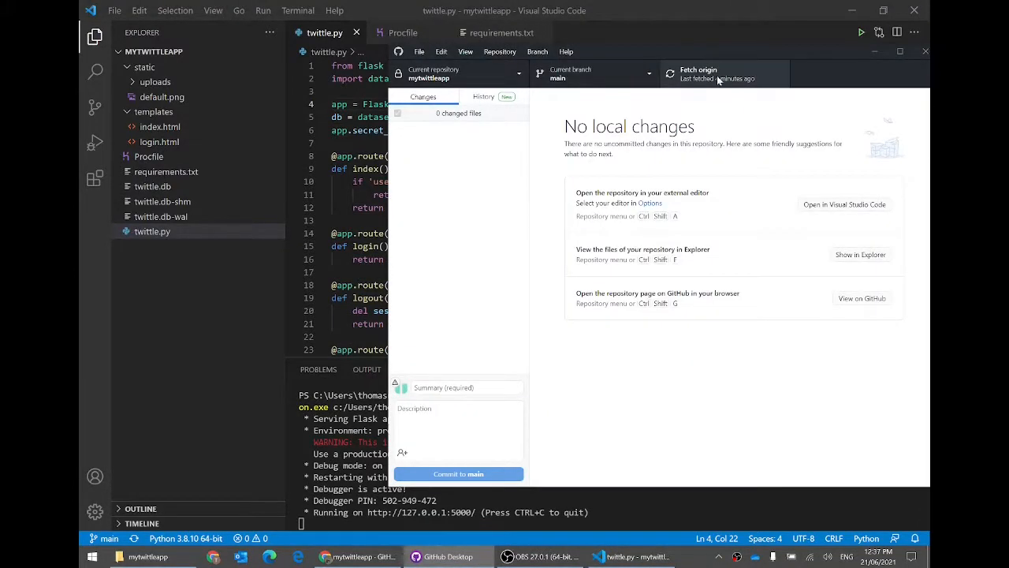
pyautogui.click(357, 557)
pyautogui.click(280, 10)
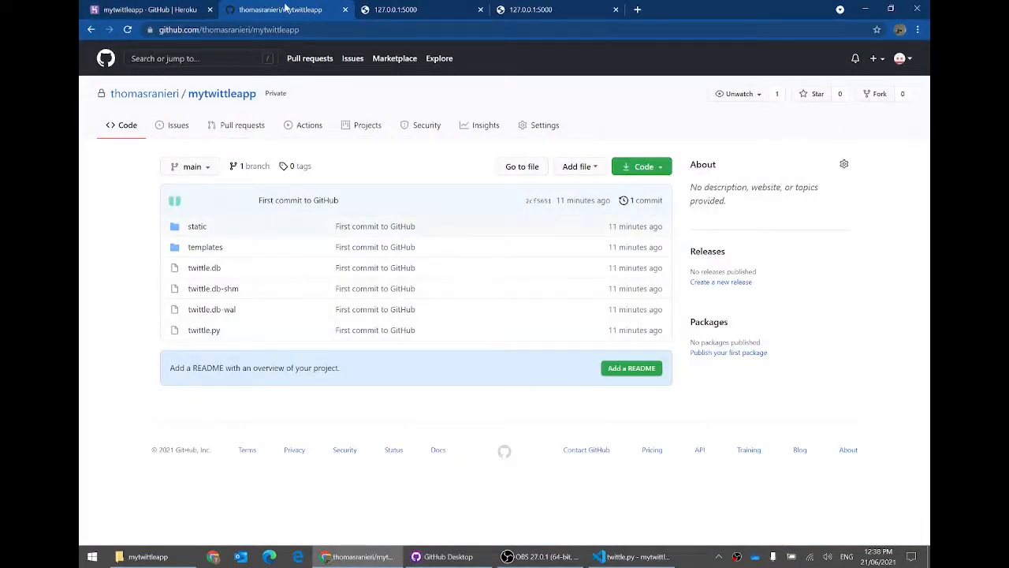
pyautogui.click(156, 7)
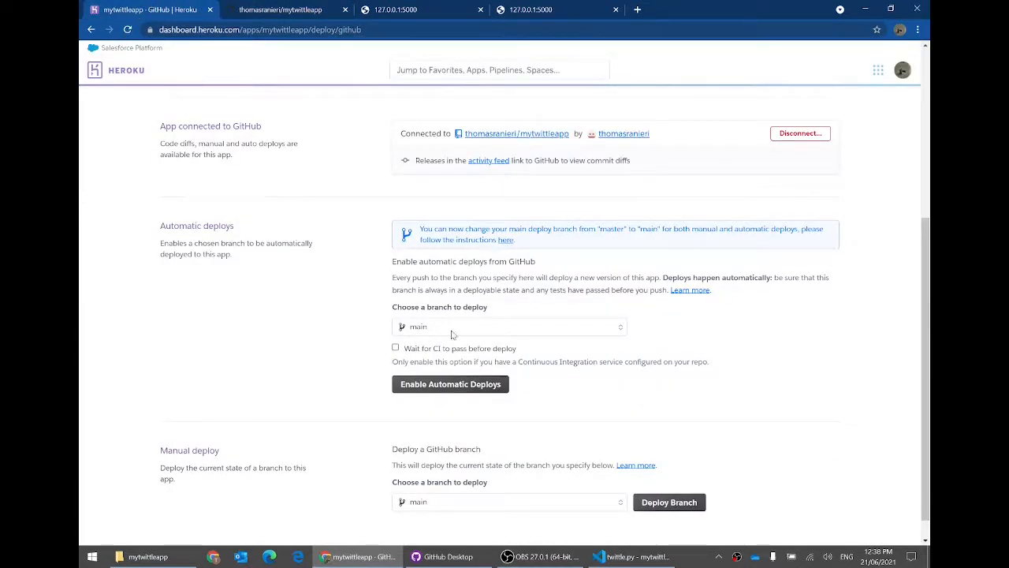
# Step: Enable automatic deploys from the main branch
pyautogui.click(461, 386)
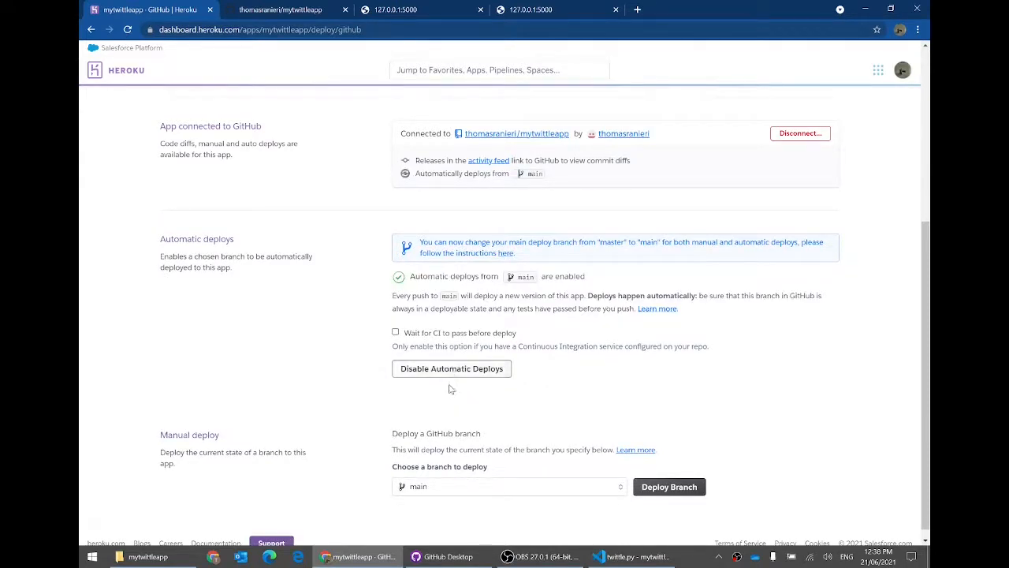
pyautogui.hotkey('ctrl', 'Tab')
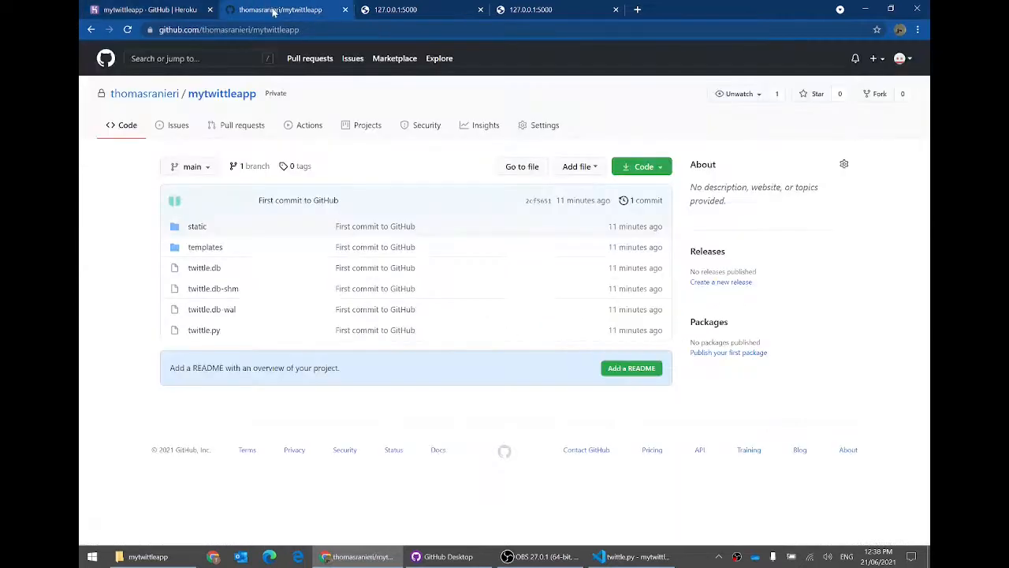
pyautogui.hotkey('ctrl', 'shift', 'Tab')
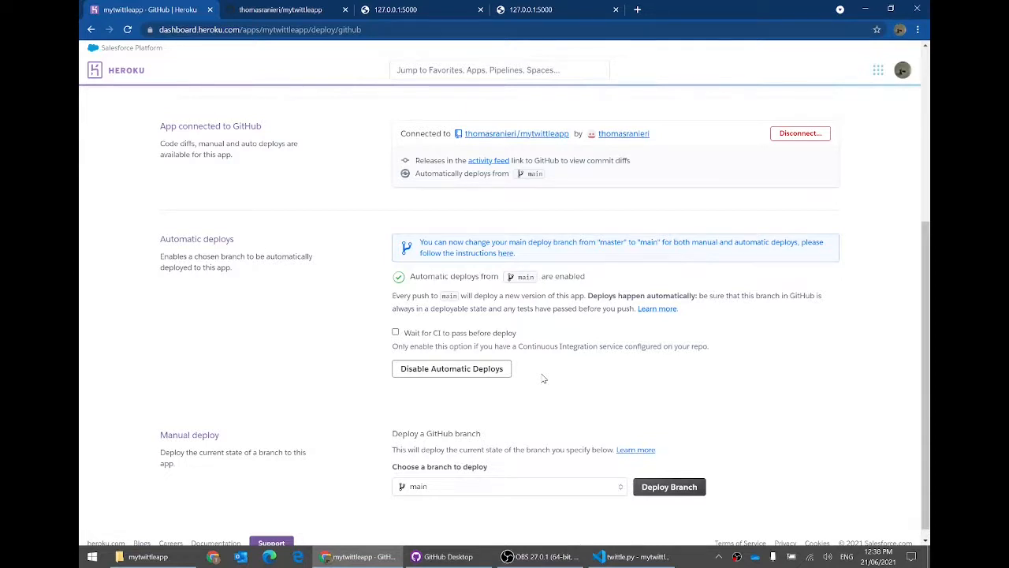
pyautogui.scroll(5, 542, 379)
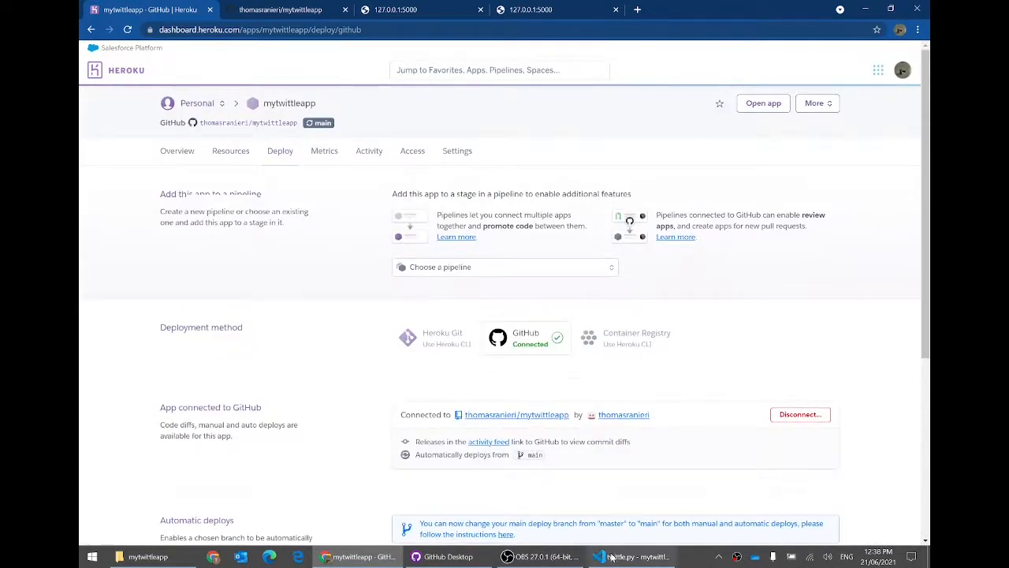
# Step: Overwrite the secret key string on line 6 of twittle.py with a new value and save
pyautogui.click(615, 557)
pyautogui.click(333, 221)
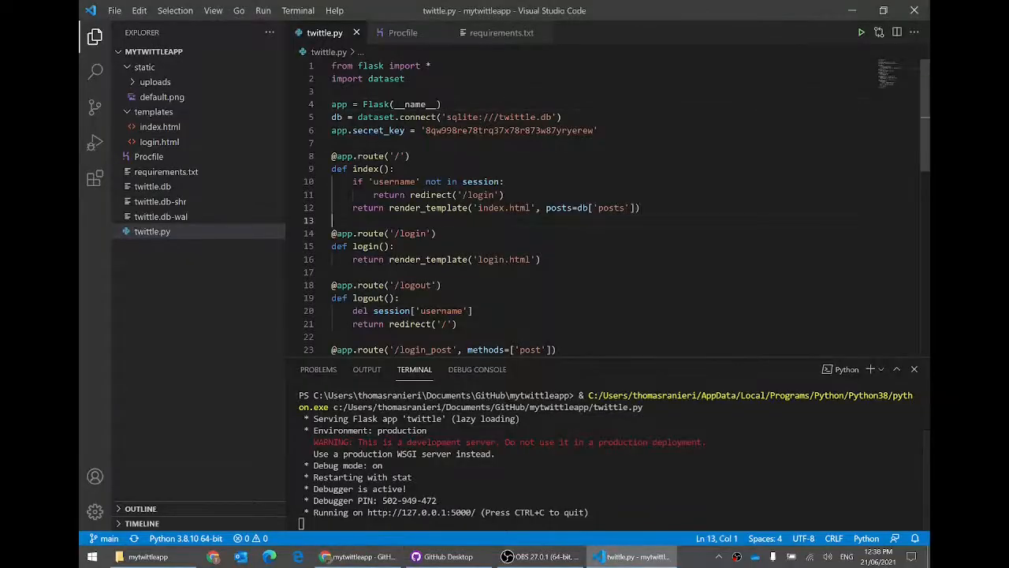
pyautogui.click(333, 143)
pyautogui.press('Left')
pyautogui.press('Left')
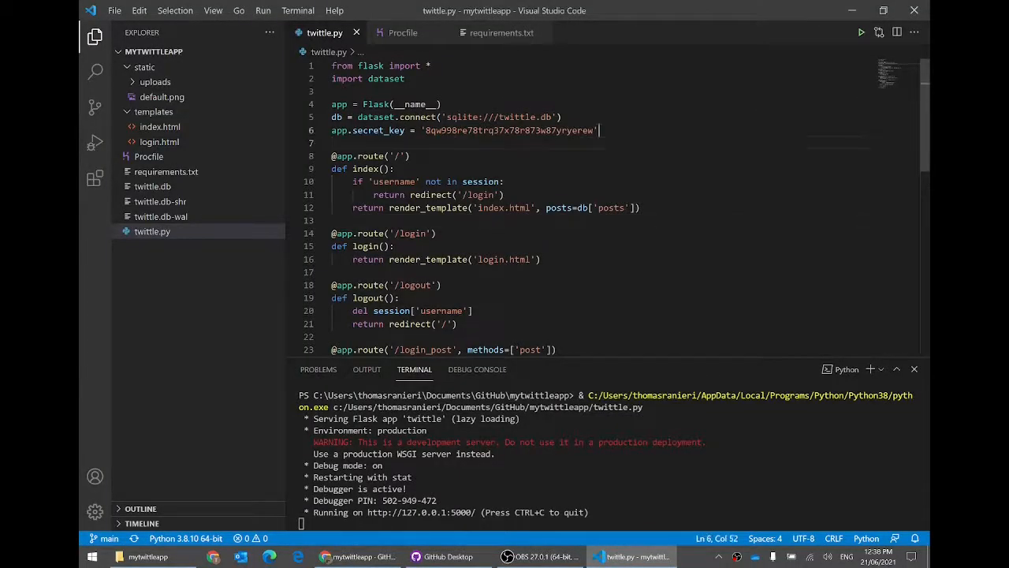
pyautogui.hotkey('ctrl', 'shift', 'Left')
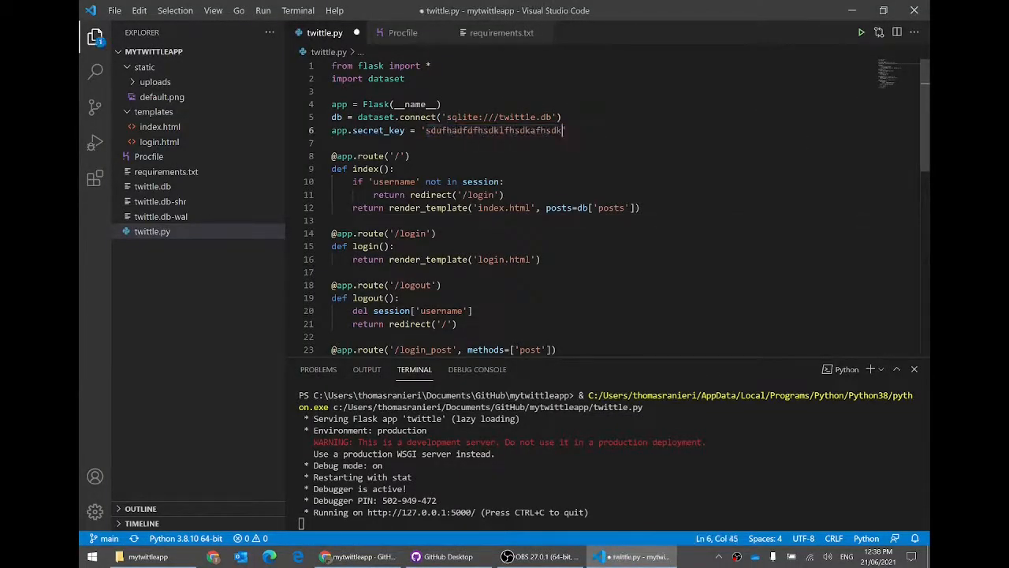
pyautogui.hotkey('ctrl', 's')
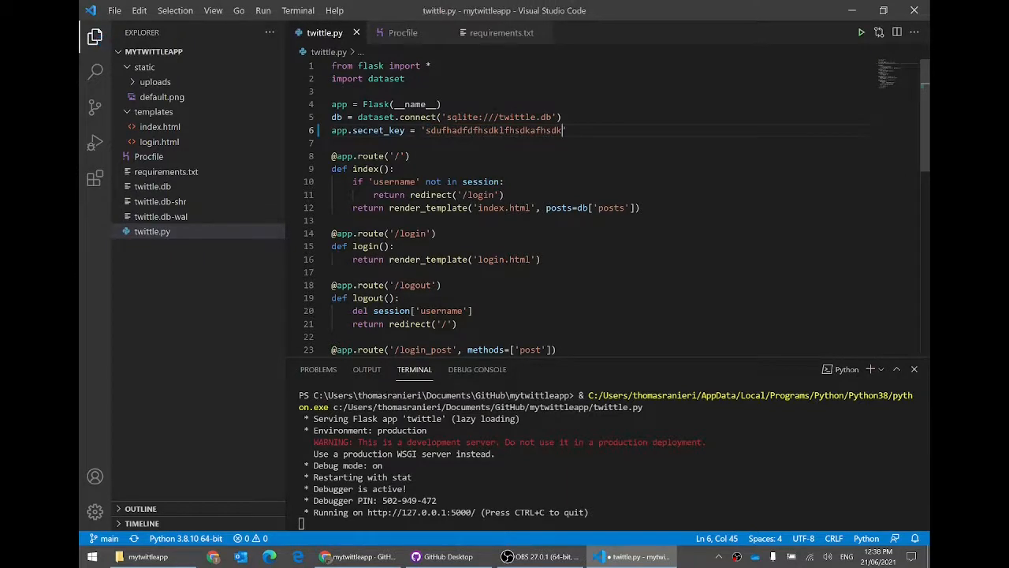
# Step: Commit the twittle.py change to main as 'Changed secret key' and push it to origin
pyautogui.click(444, 556)
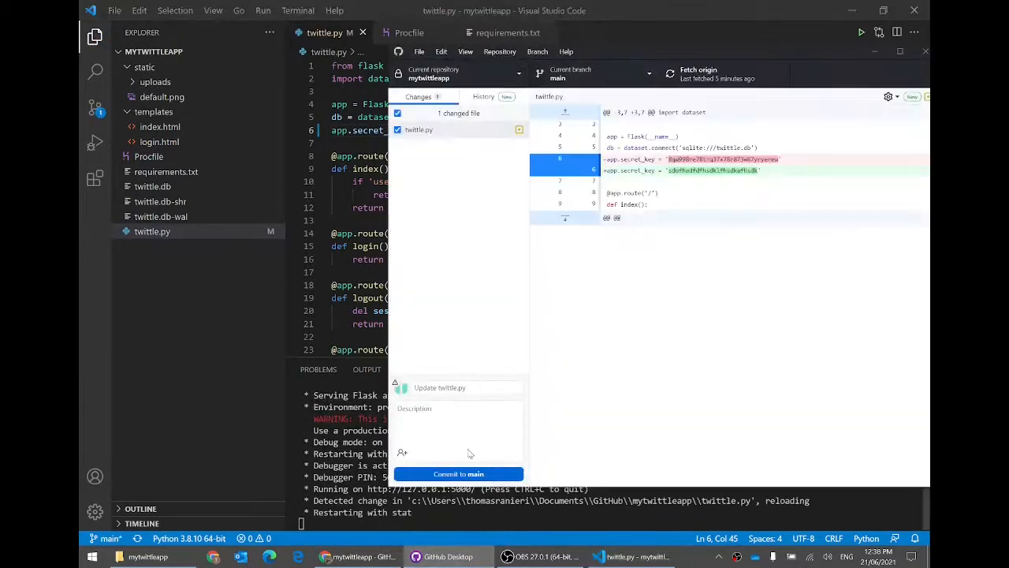
pyautogui.click(453, 387)
pyautogui.write('Changed secret key')
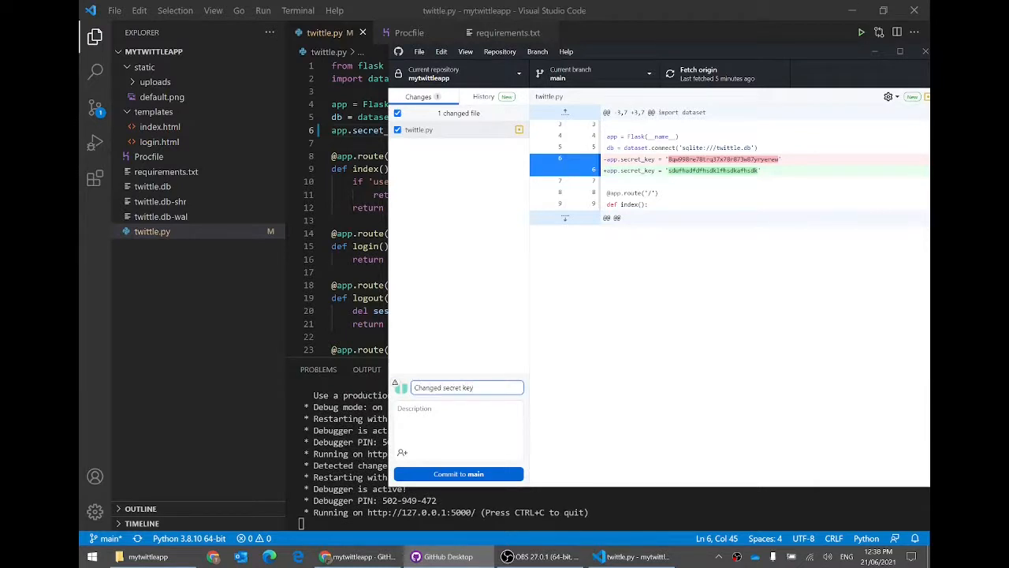
pyautogui.click(496, 477)
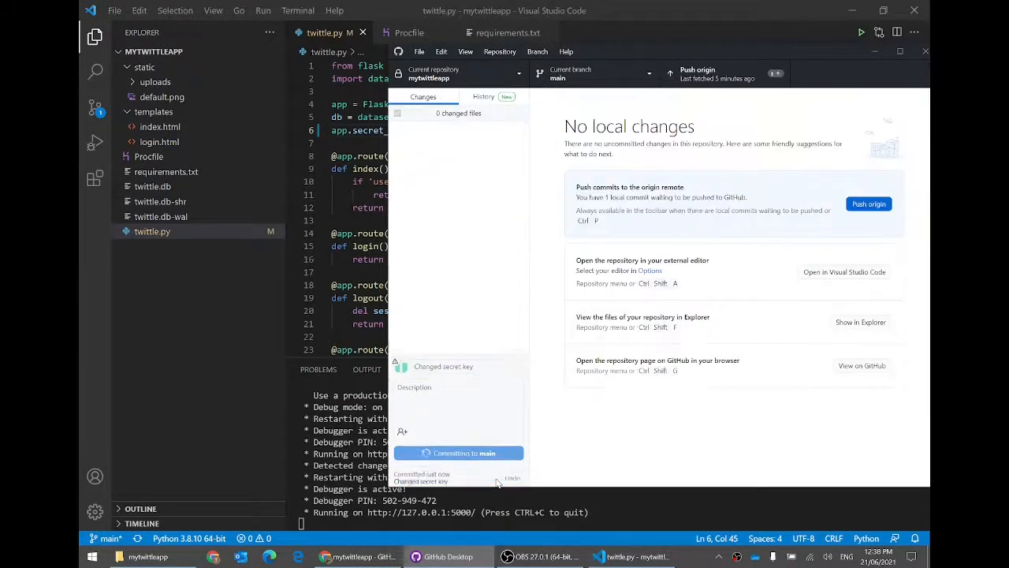
pyautogui.click(714, 79)
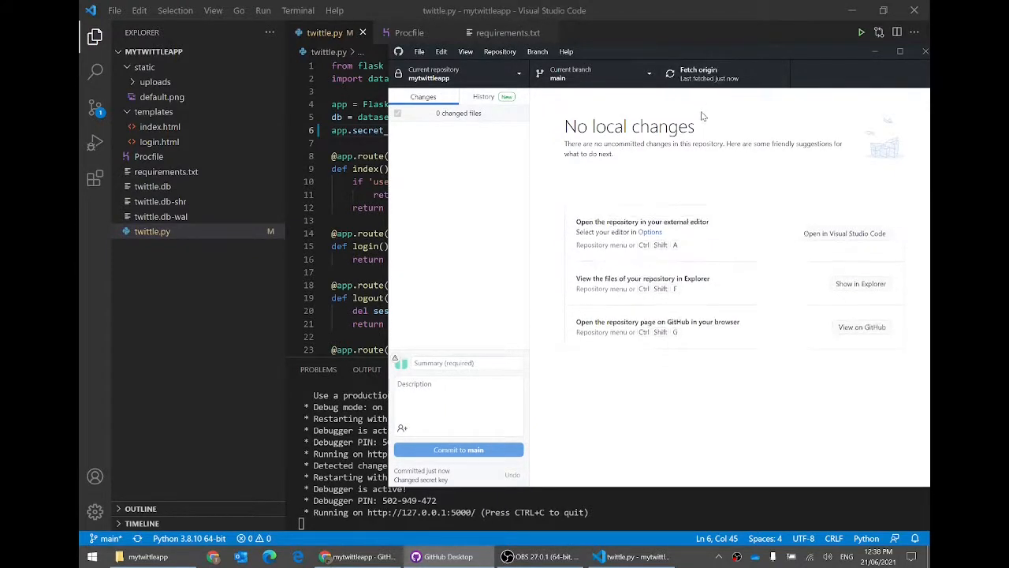
pyautogui.click(381, 562)
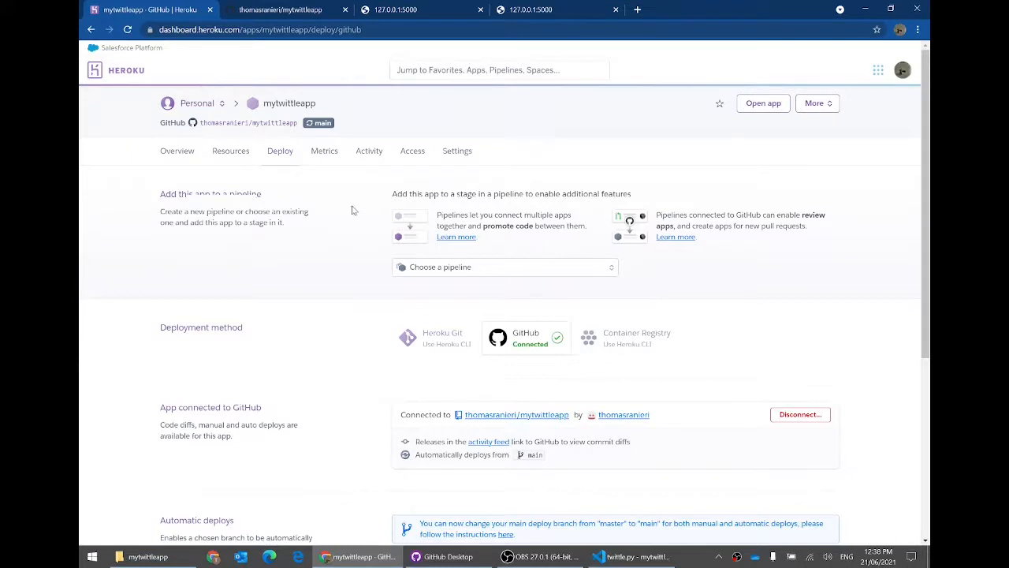
# Step: Follow mytwittleapp's new build log until it shows Released v3 deployed to mytwittleapp.herokuapp.com
pyautogui.click(373, 155)
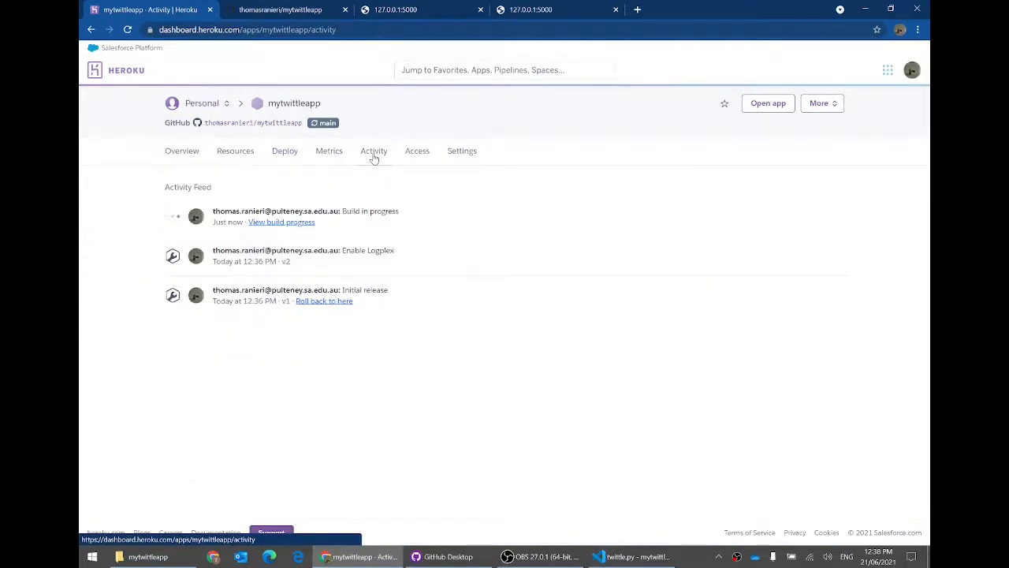
pyautogui.click(304, 224)
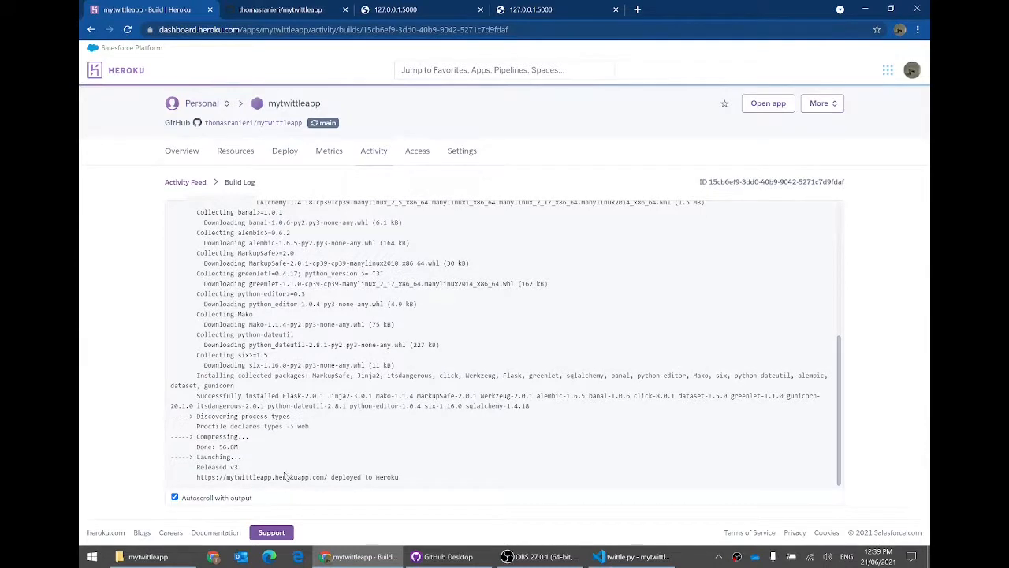
pyautogui.moveTo(327, 477); pyautogui.dragTo(196, 477)
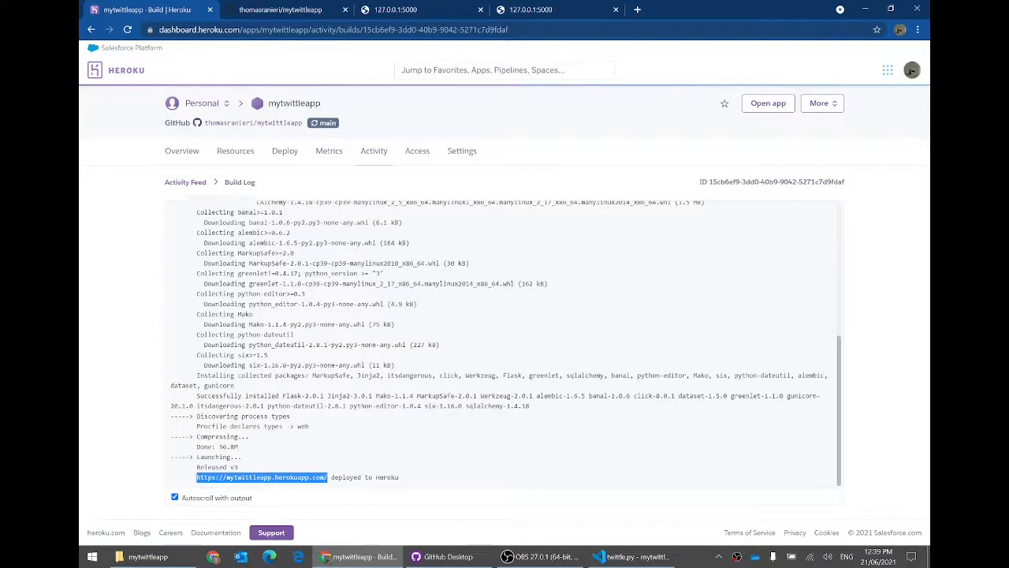
# Step: Open mytwittleapp.herokuapp.com and read its Application error page and the heroku logs --tail hint
pyautogui.click(769, 103)
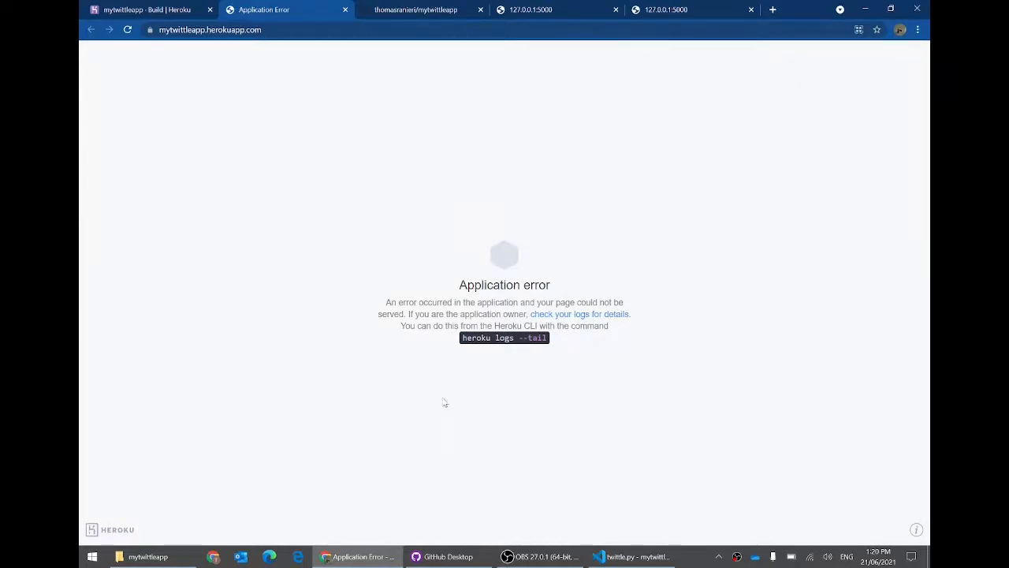
pyautogui.moveTo(451, 286); pyautogui.dragTo(607, 286)
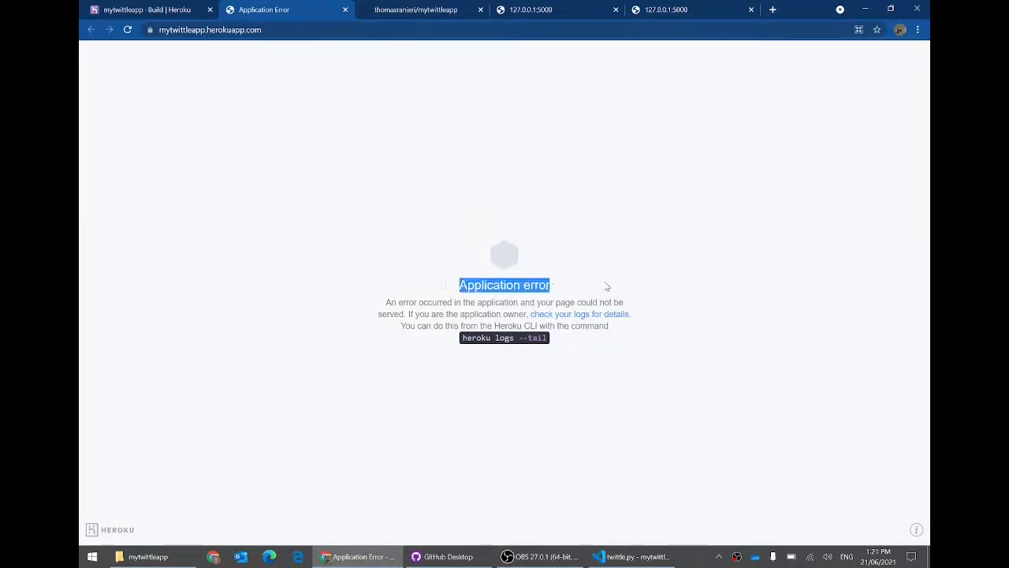
pyautogui.click(607, 287)
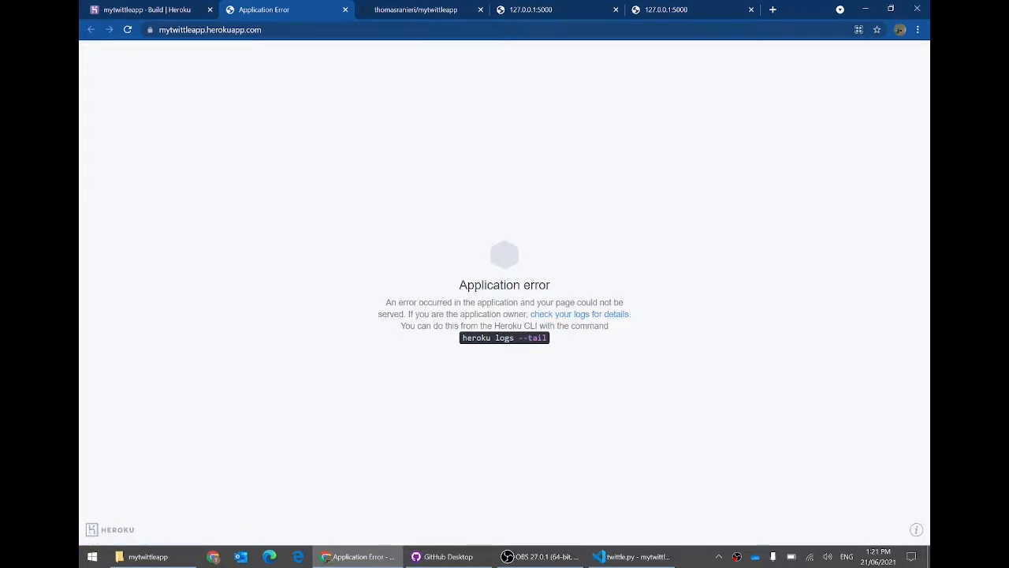
pyautogui.moveTo(462, 338); pyautogui.dragTo(550, 339)
pyautogui.click(544, 337)
pyautogui.rightClick(533, 328)
pyautogui.click(526, 330)
# Step: Open mytwittleapp's Application Logs from the More menu on the Heroku page
pyautogui.click(157, 11)
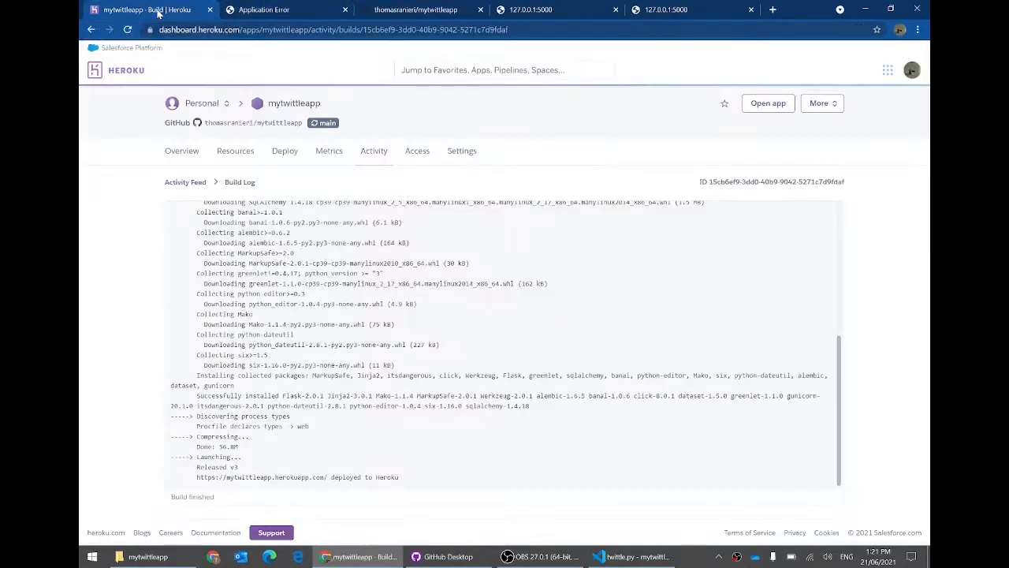
pyautogui.click(834, 106)
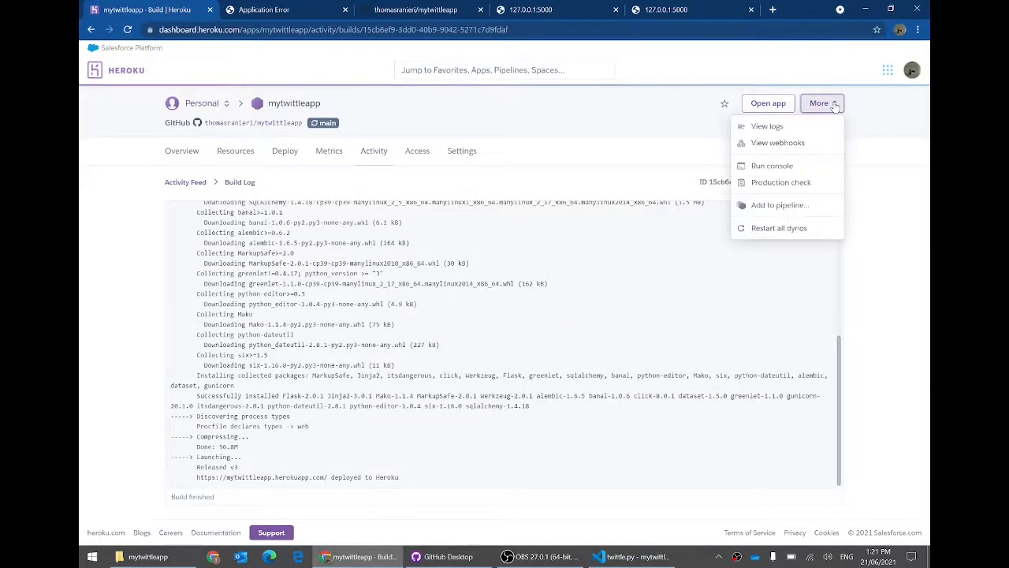
pyautogui.click(786, 129)
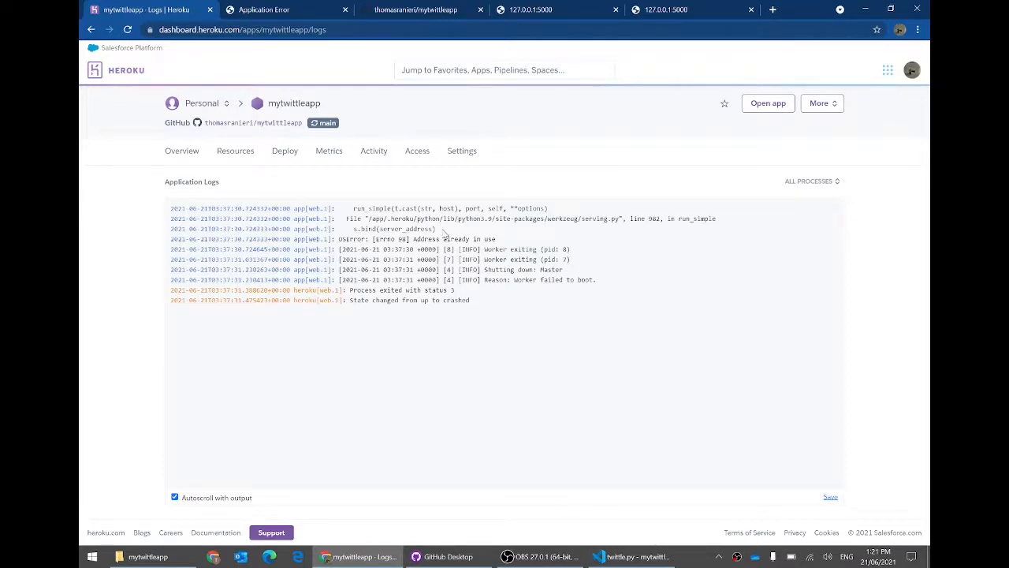
# Step: Highlight the s.bind and OSError Address already in use log lines and copy the error
pyautogui.moveTo(444, 230); pyautogui.dragTo(351, 231)
pyautogui.click(409, 230)
pyautogui.moveTo(409, 239); pyautogui.dragTo(339, 241)
pyautogui.click(512, 241)
pyautogui.hotkey('ctrl', 'c')
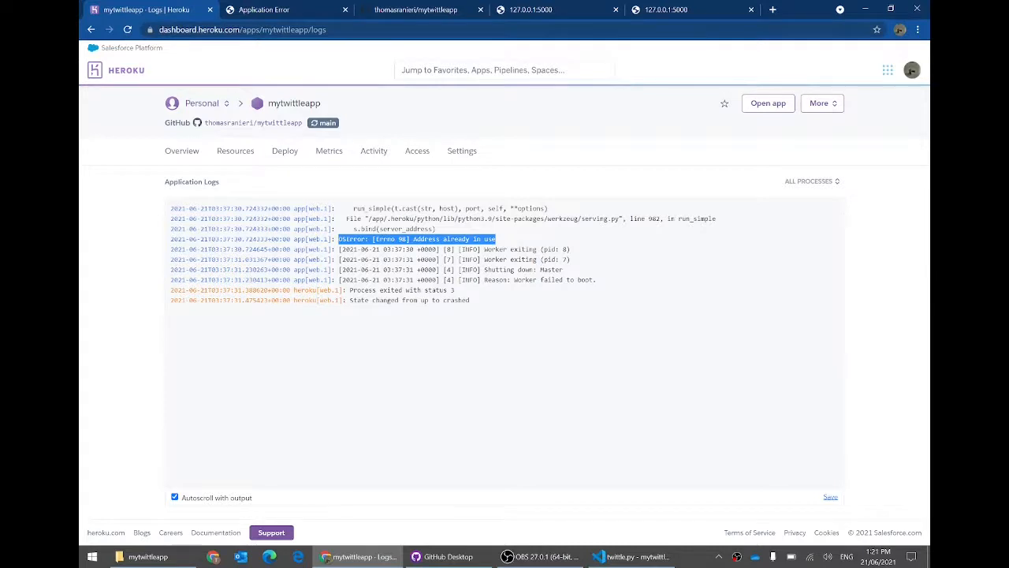
# Step: Search the web for the copied Errno 98 error plus 'heroku'
pyautogui.hotkey('ctrl', 't')
pyautogui.hotkey('ctrl', 'v')
pyautogui.press('Return')
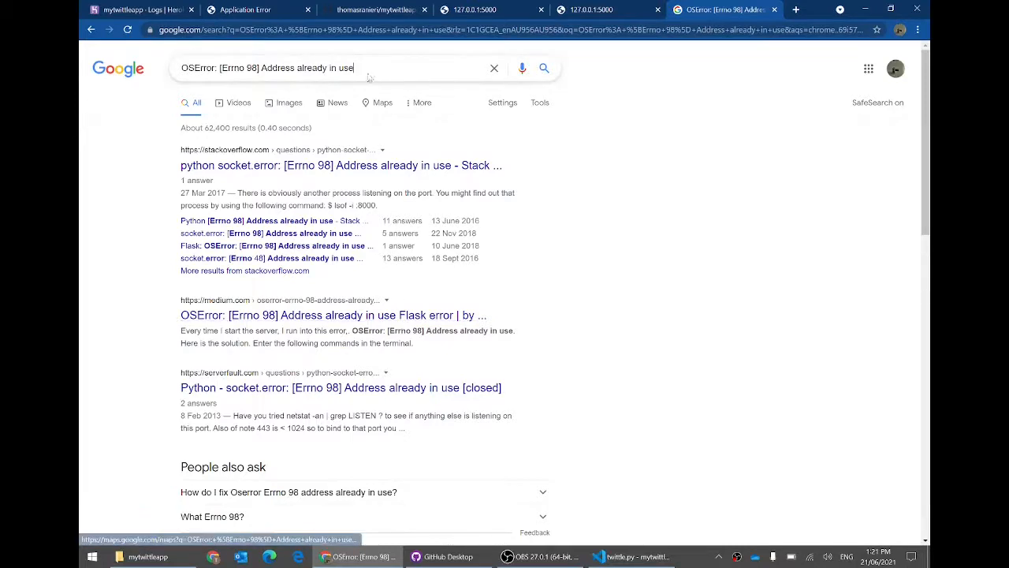
pyautogui.click(369, 77)
pyautogui.write('heroku')
pyautogui.press('Return')
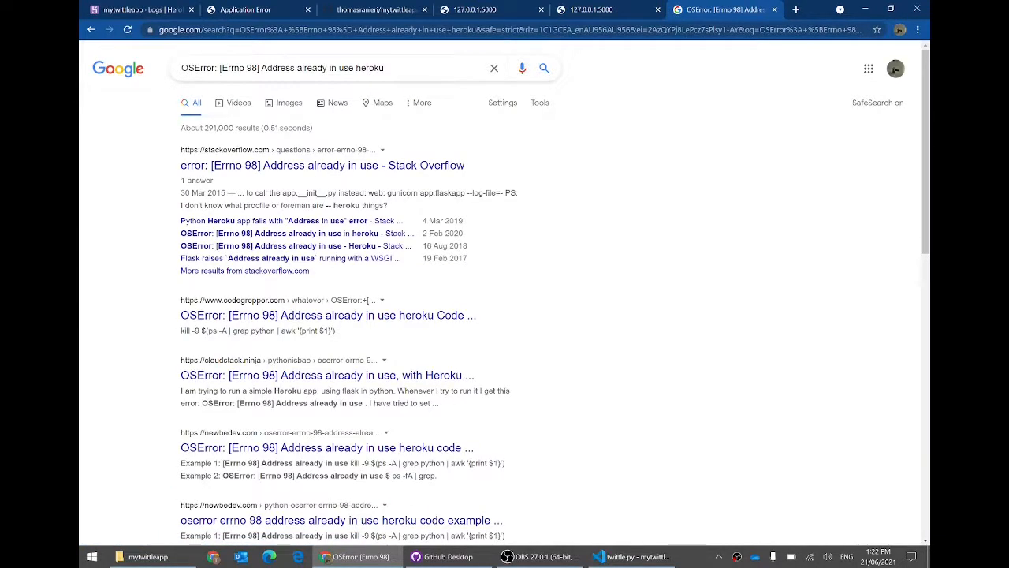
# Step: Open the Stack Overflow Errno 98 question, accept cookies, and highlight the if __name__ == '__main__' line
pyautogui.click(331, 165)
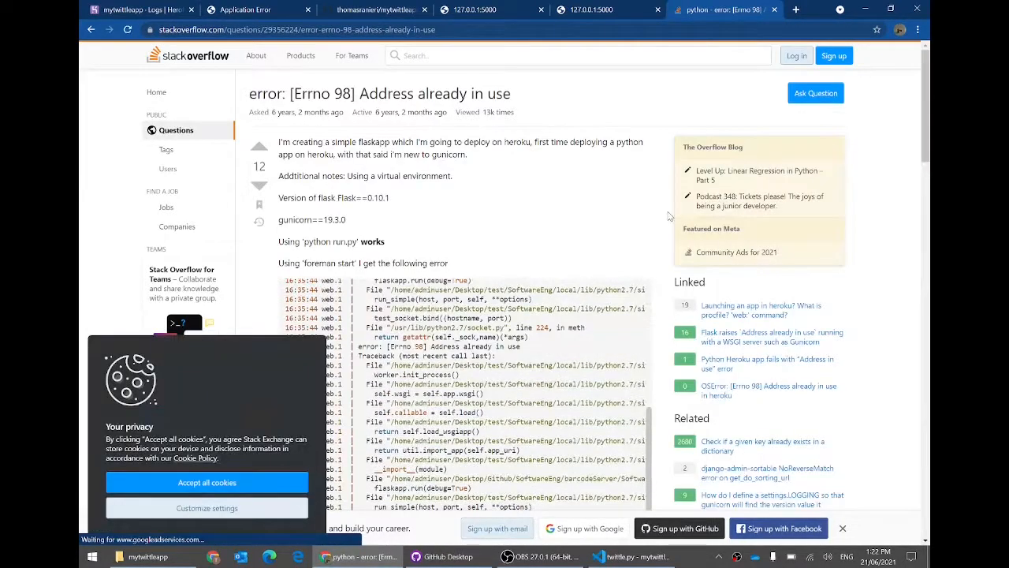
pyautogui.scroll(-7, 668, 215)
pyautogui.scroll(-10, 669, 215)
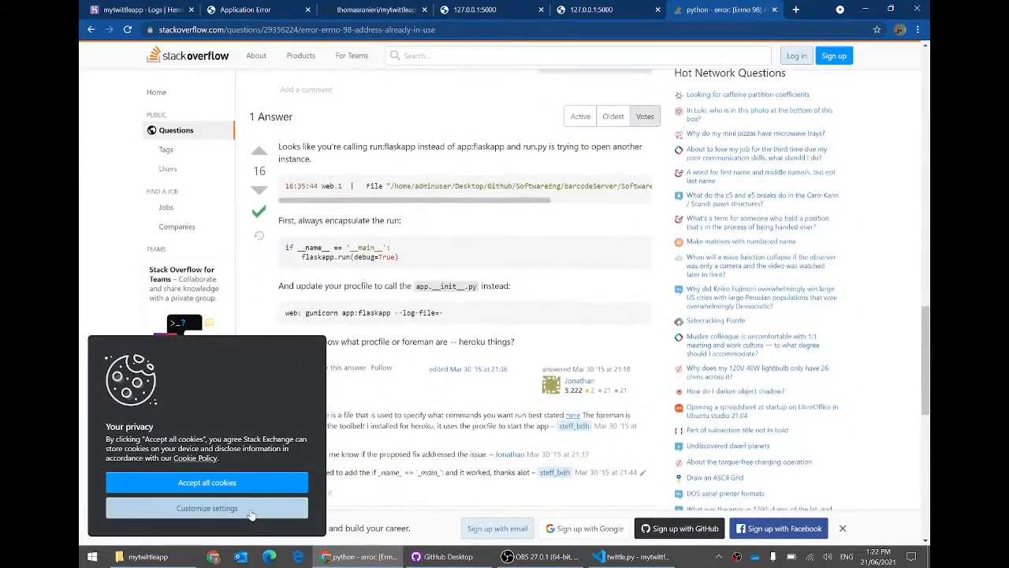
pyautogui.click(222, 482)
pyautogui.moveTo(395, 247); pyautogui.dragTo(287, 250)
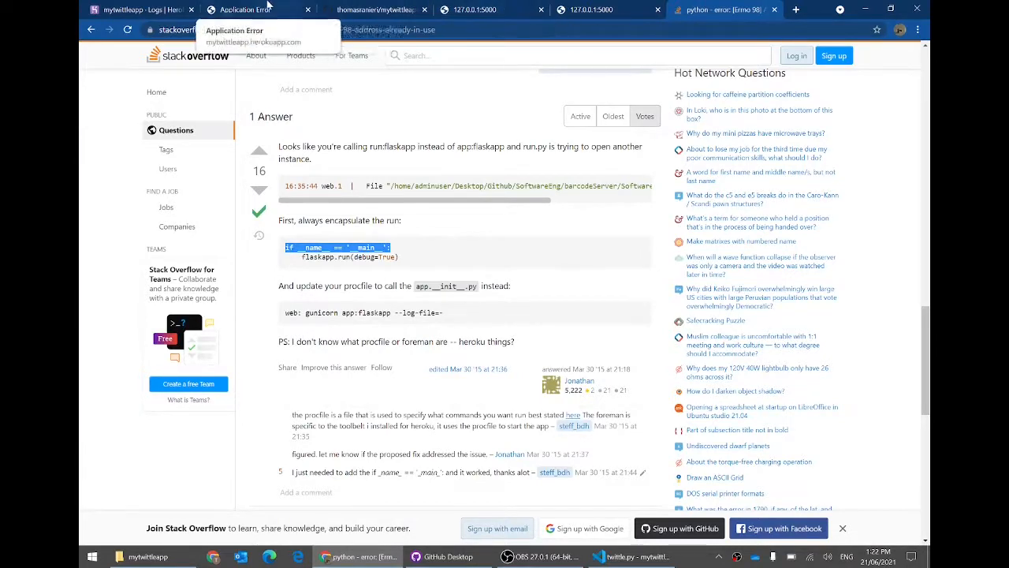
# Step: Compare twittle.py's app.run(debug=True) line with the gunicorn command in the Procfile
pyautogui.click(236, 9)
pyautogui.click(635, 556)
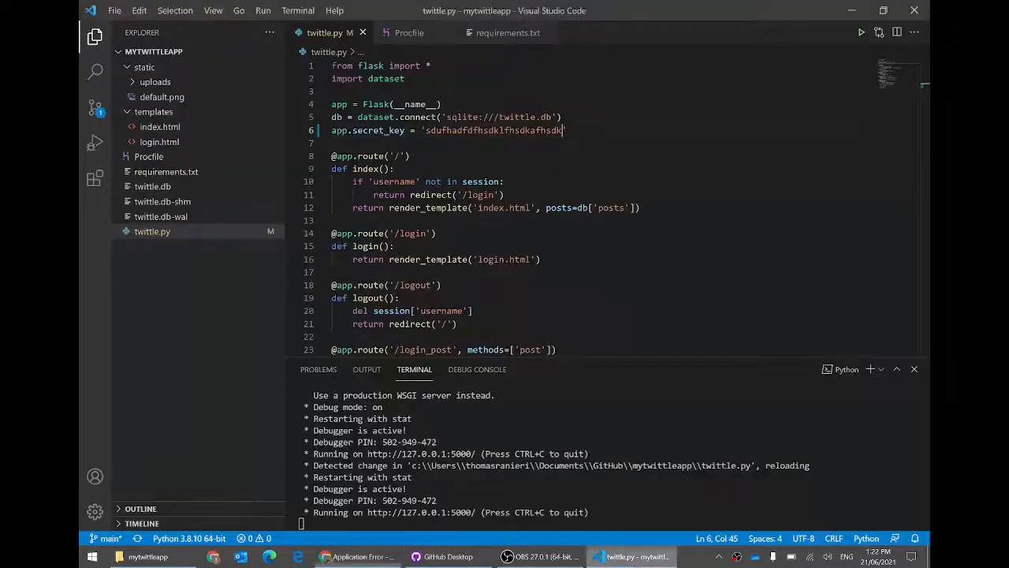
pyautogui.scroll(-10, 616, 205)
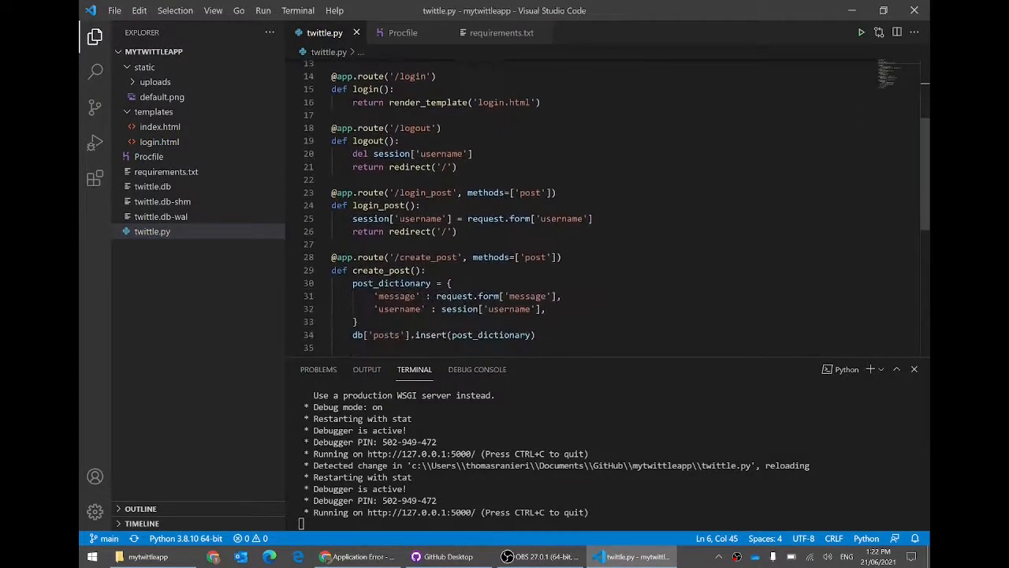
pyautogui.moveTo(431, 166); pyautogui.dragTo(332, 166)
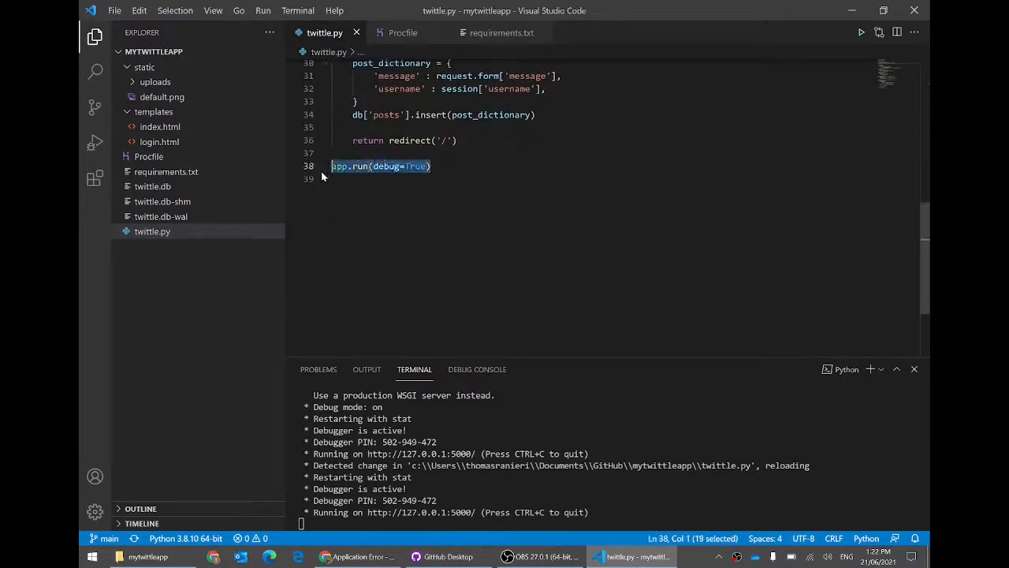
pyautogui.click(433, 167)
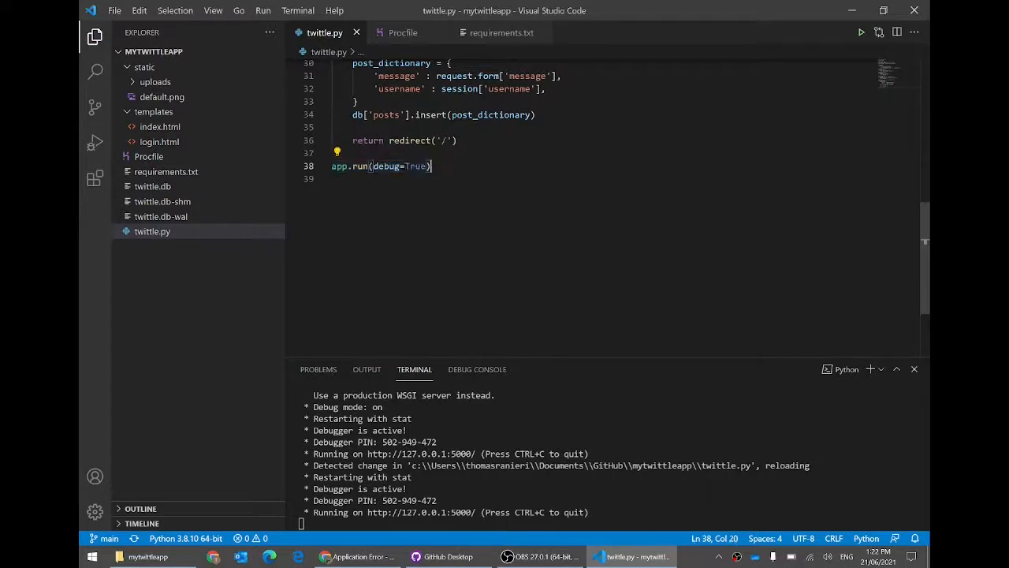
pyautogui.click(403, 33)
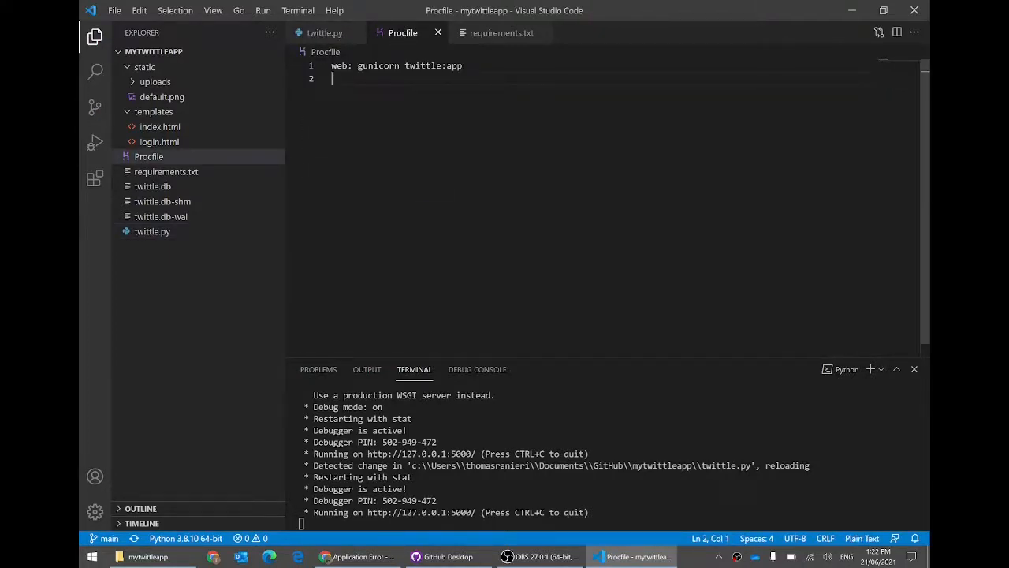
pyautogui.moveTo(463, 66); pyautogui.dragTo(331, 65)
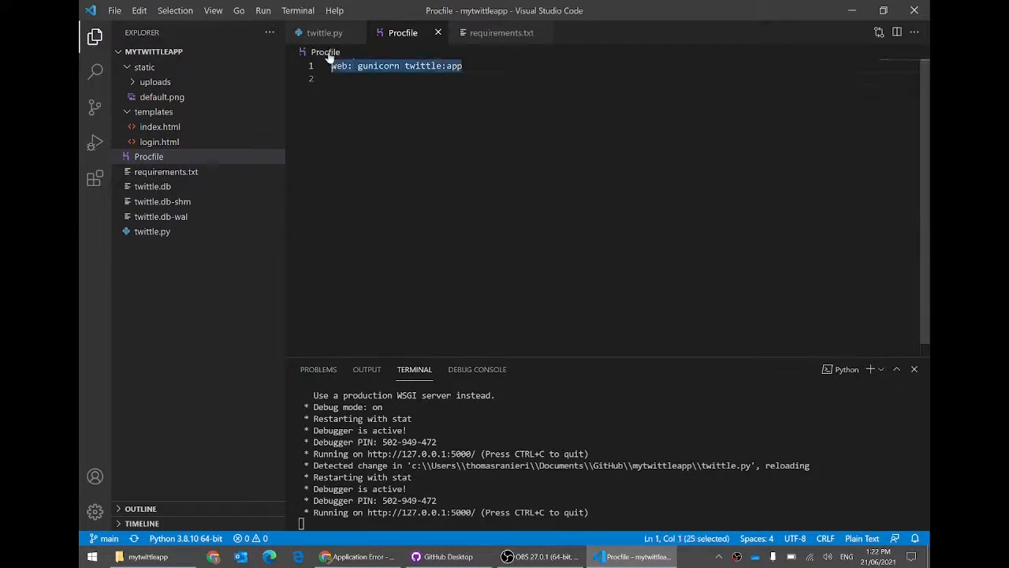
pyautogui.click(319, 32)
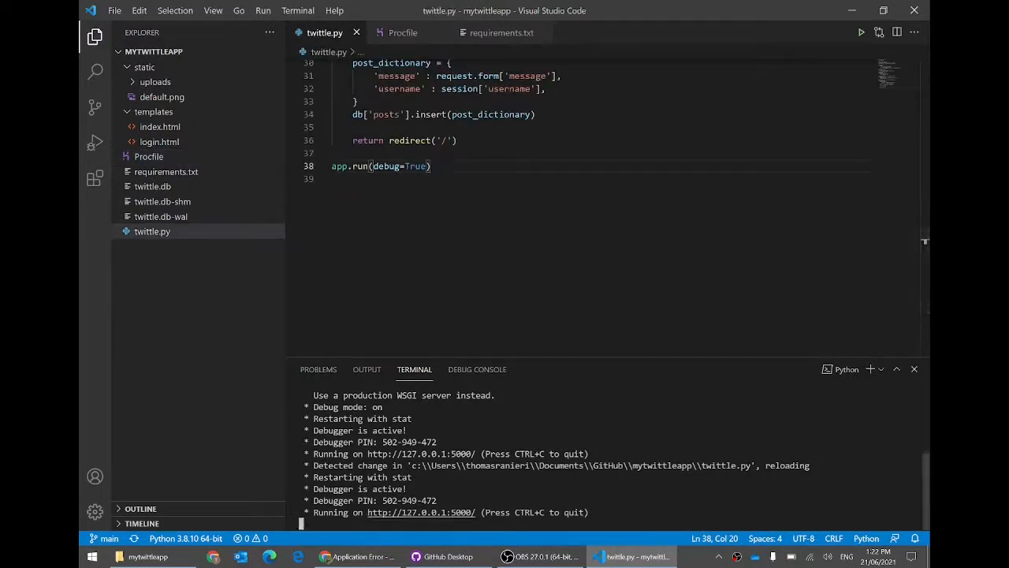
pyautogui.moveTo(403, 513); pyautogui.dragTo(447, 513)
pyautogui.click(355, 449)
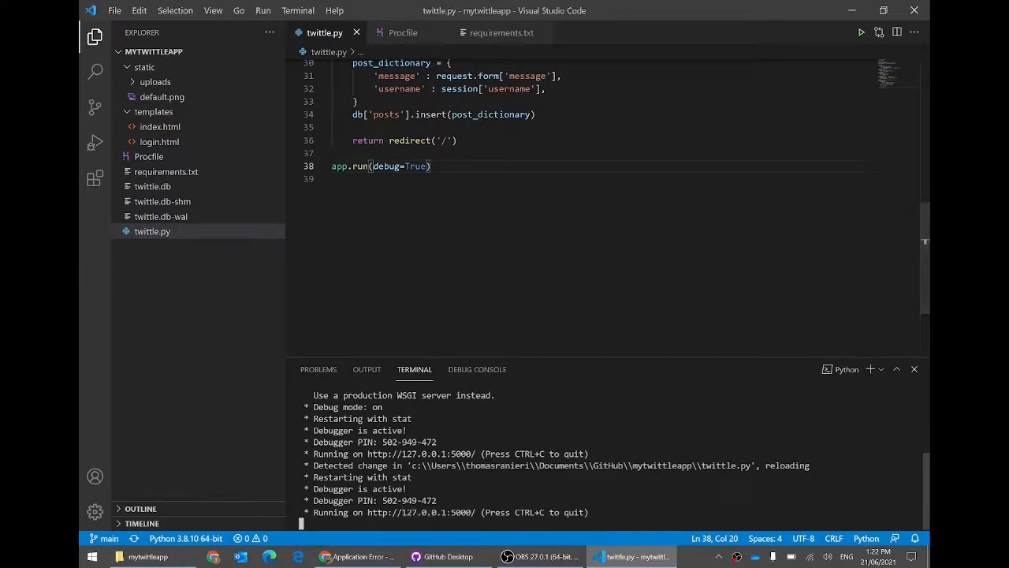
# Step: Recheck the Heroku logs and the Stack Overflow __main__ guard answer, ending on the logs
pyautogui.click(387, 555)
pyautogui.click(134, 10)
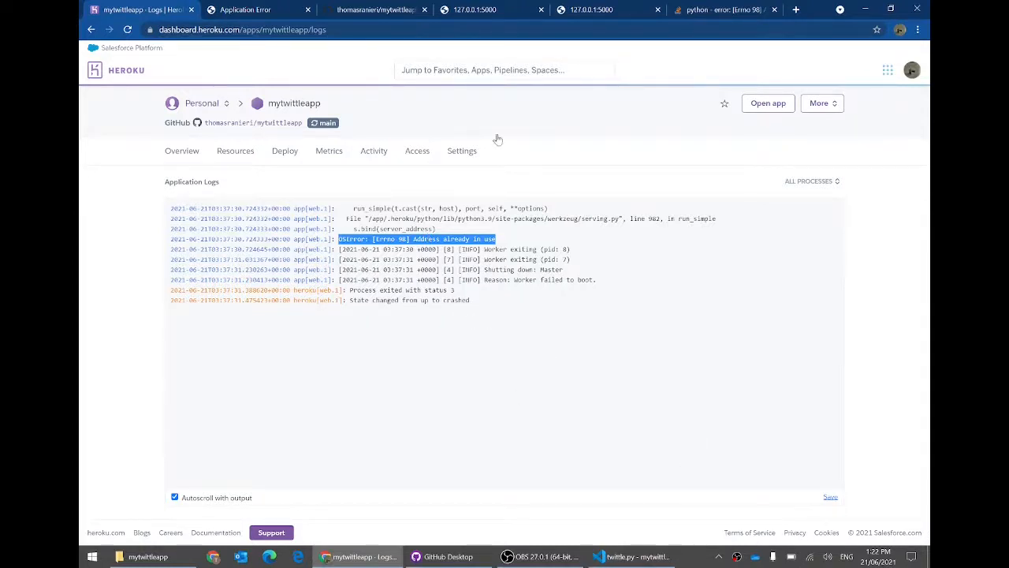
pyautogui.click(709, 8)
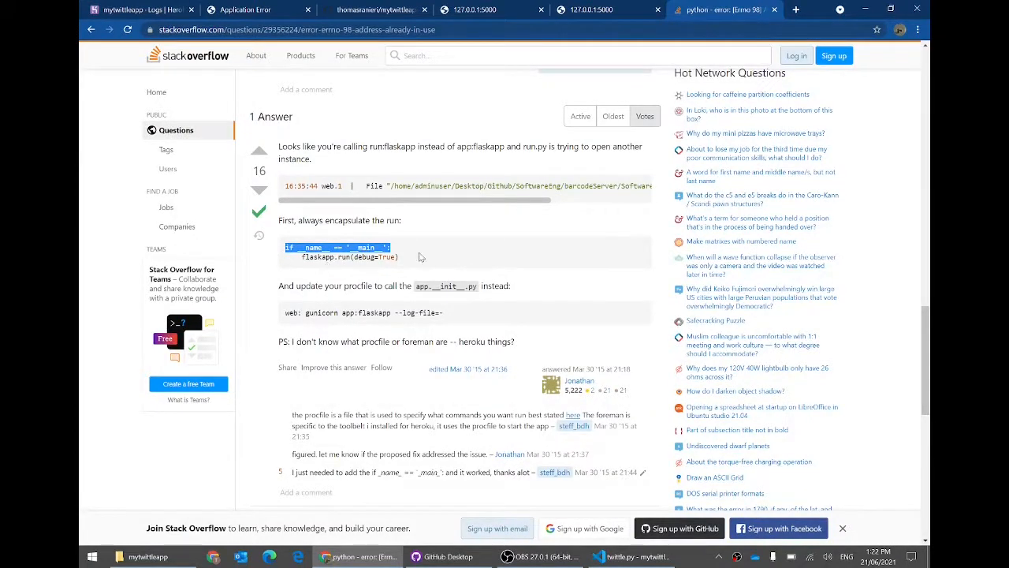
pyautogui.click(420, 253)
pyautogui.moveTo(402, 248); pyautogui.dragTo(286, 247)
pyautogui.click(175, 9)
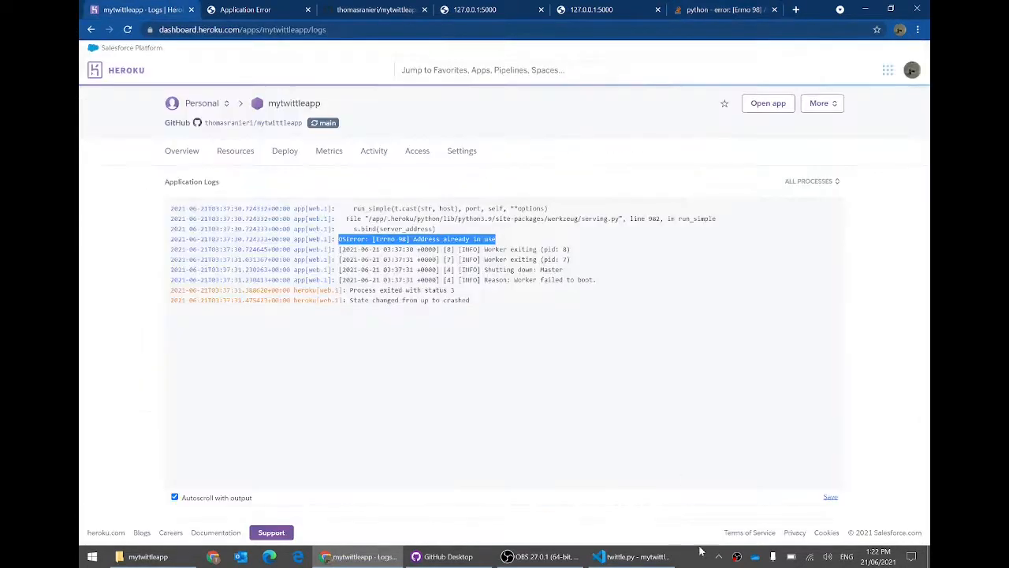
# Step: Add an if __name__ == '__main__': line above app.run(debug=True) and indent app.run beneath it
pyautogui.click(631, 557)
pyautogui.click(347, 154)
pyautogui.press('Return')
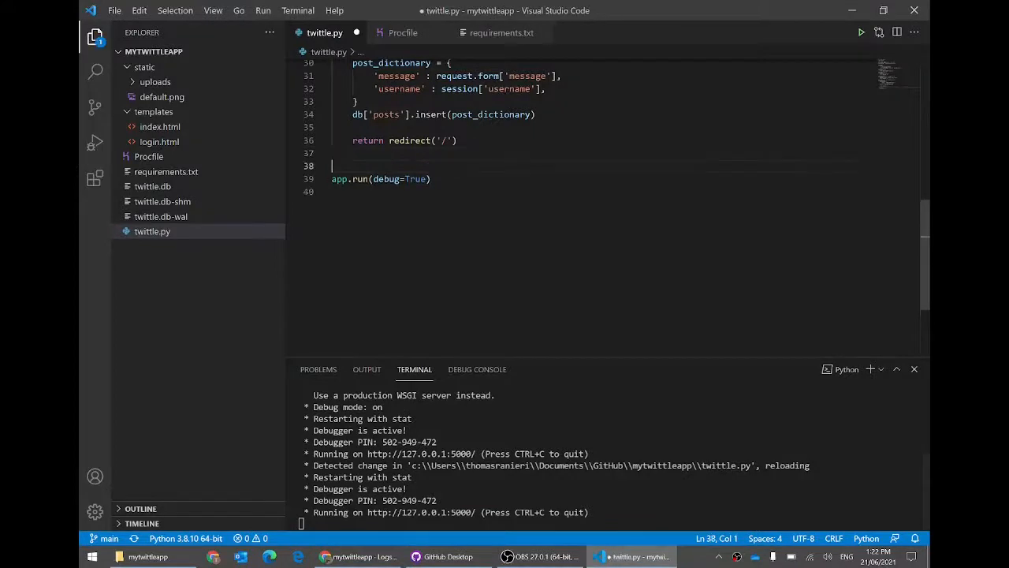
pyautogui.write('if __')
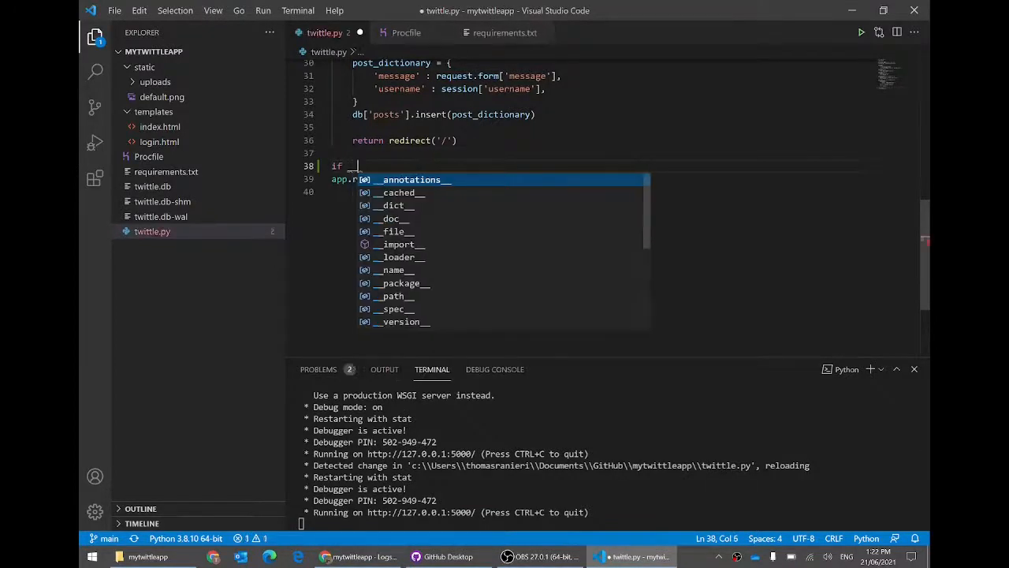
pyautogui.write('name__')
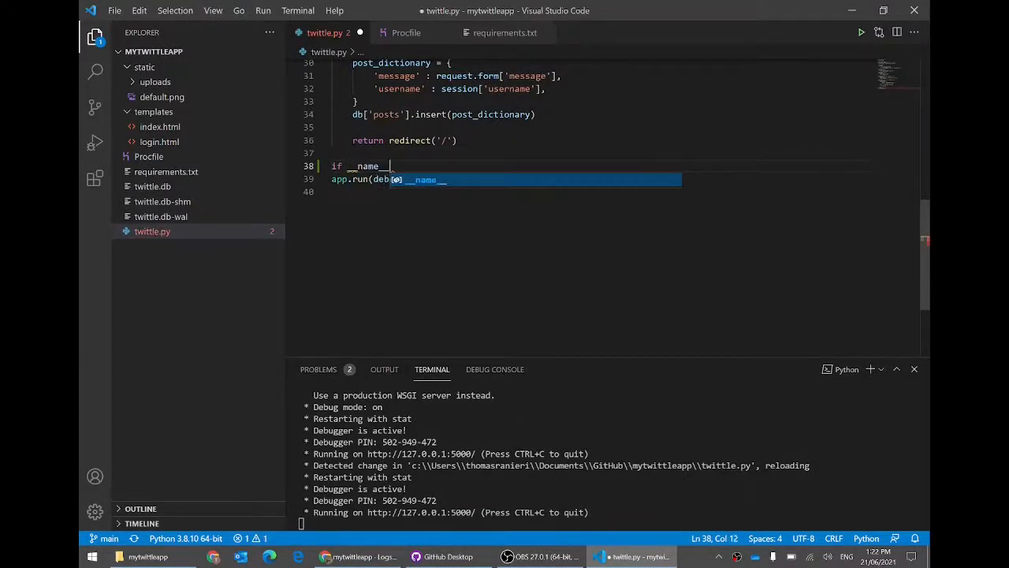
pyautogui.moveTo(347, 166); pyautogui.dragTo(389, 166)
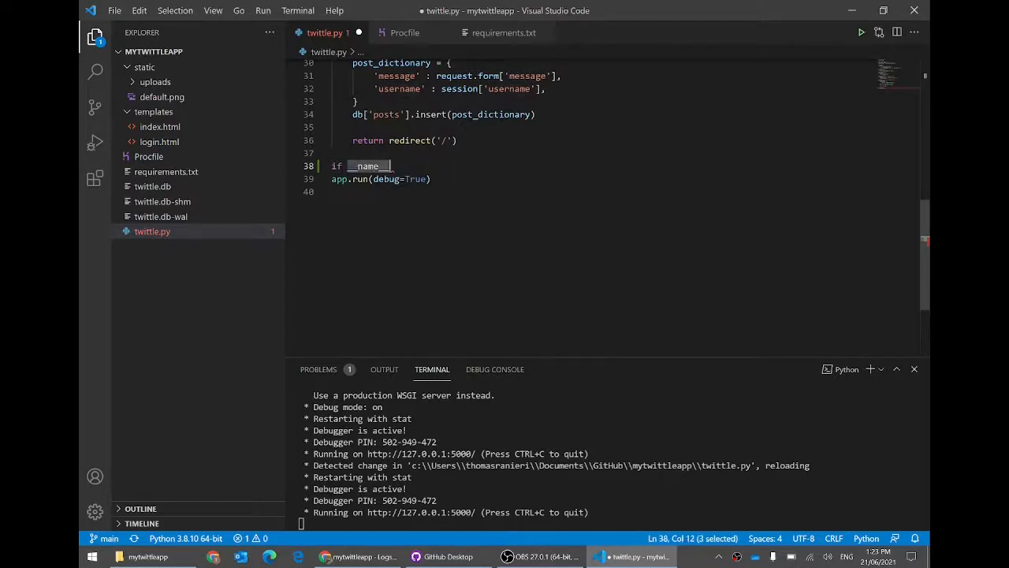
pyautogui.click(391, 166)
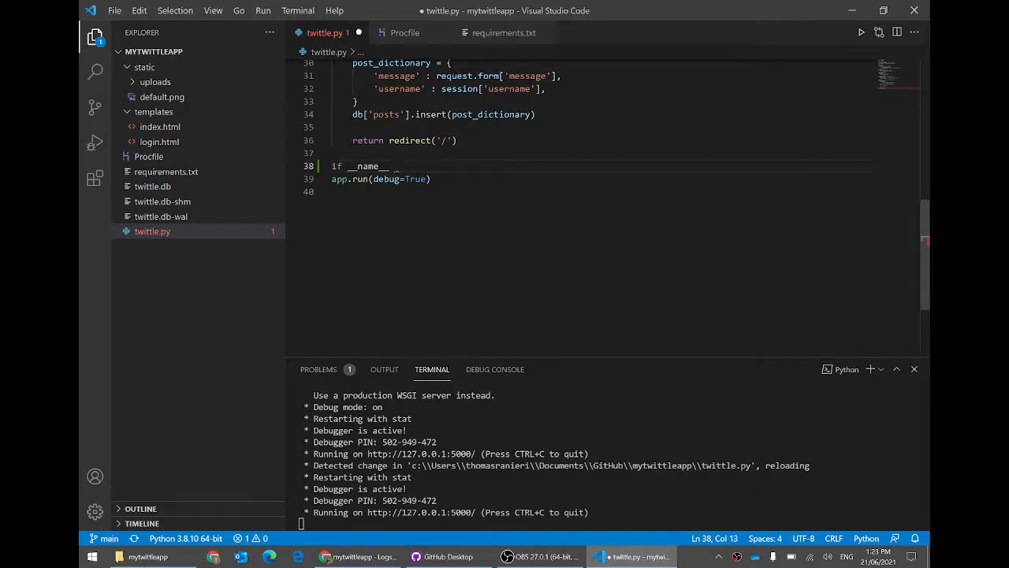
pyautogui.write("== ''")
pyautogui.write('_main__')
pyautogui.press('Right')
pyautogui.write(':')
pyautogui.press('Right')
pyautogui.press('Tab')
pyautogui.press('End')
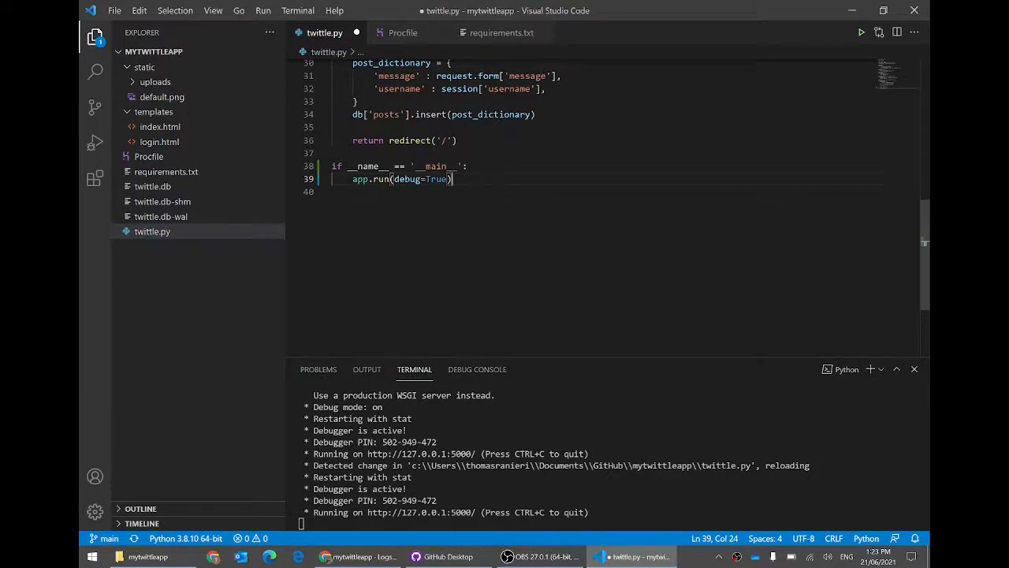
pyautogui.click(379, 166)
pyautogui.doubleClick(380, 166)
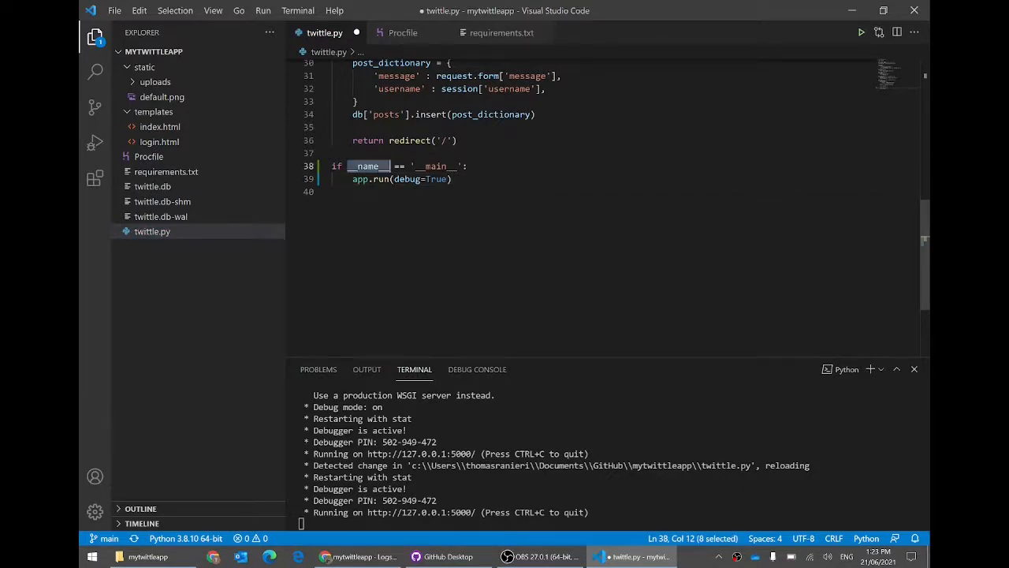
pyautogui.click(332, 191)
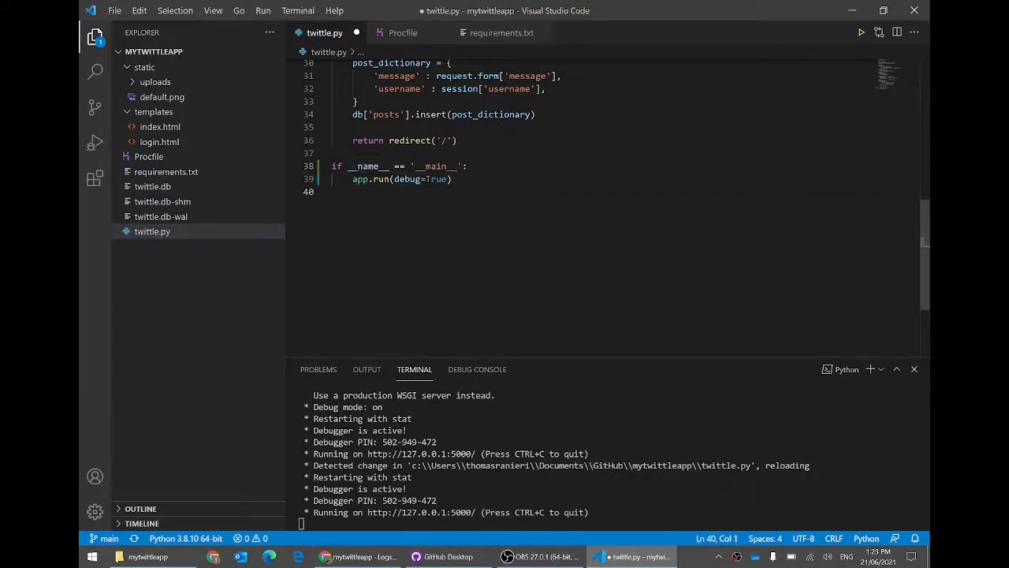
# Step: Stop the Flask server, save twittle.py, and rerun it locally at 127.0.0.1:5000
pyautogui.click(467, 465)
pyautogui.hotkey('ctrl', 'c')
pyautogui.click(465, 268)
pyautogui.hotkey('ctrl', 's')
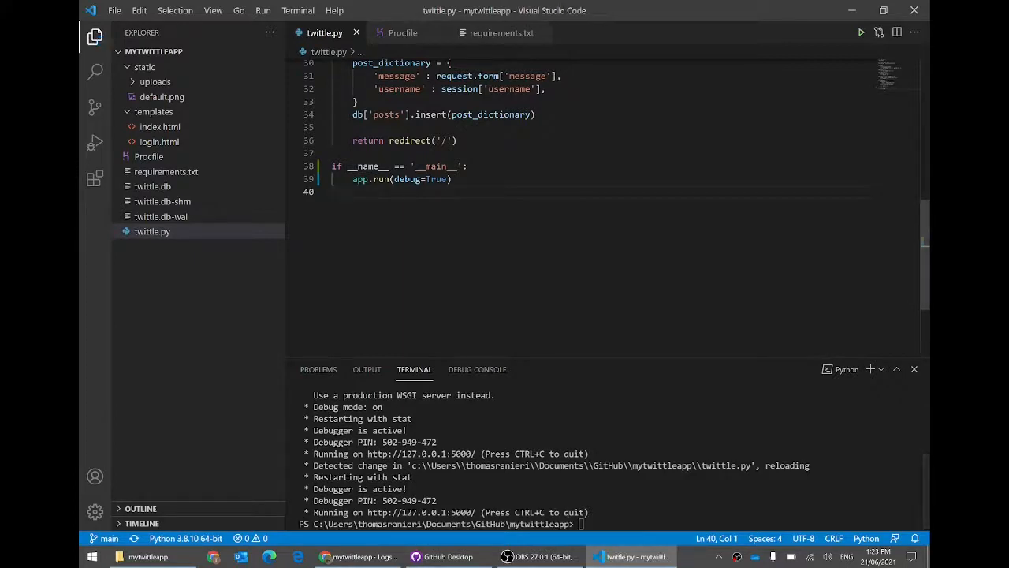
pyautogui.click(861, 33)
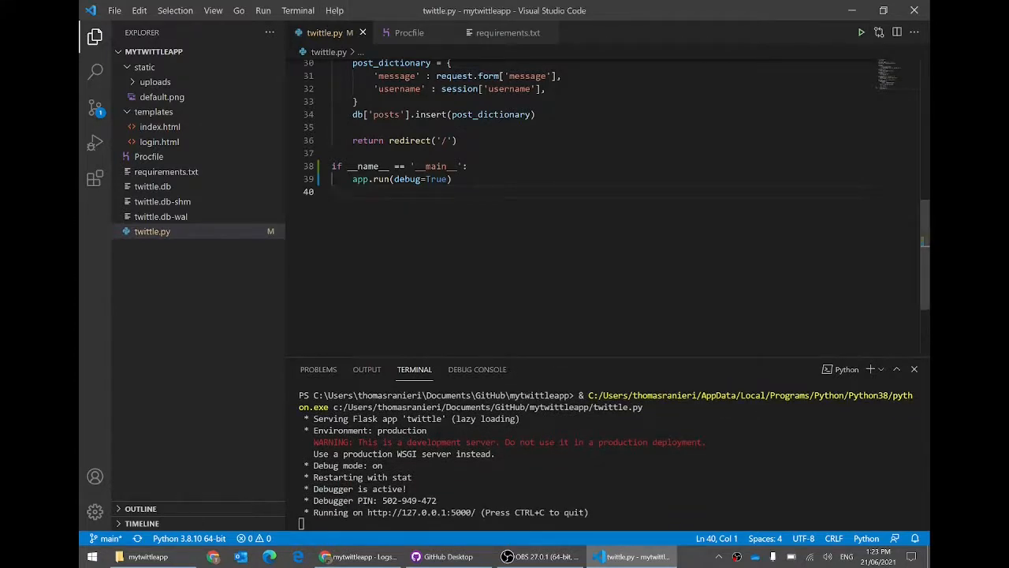
pyautogui.moveTo(451, 179); pyautogui.dragTo(352, 179)
pyautogui.click(332, 191)
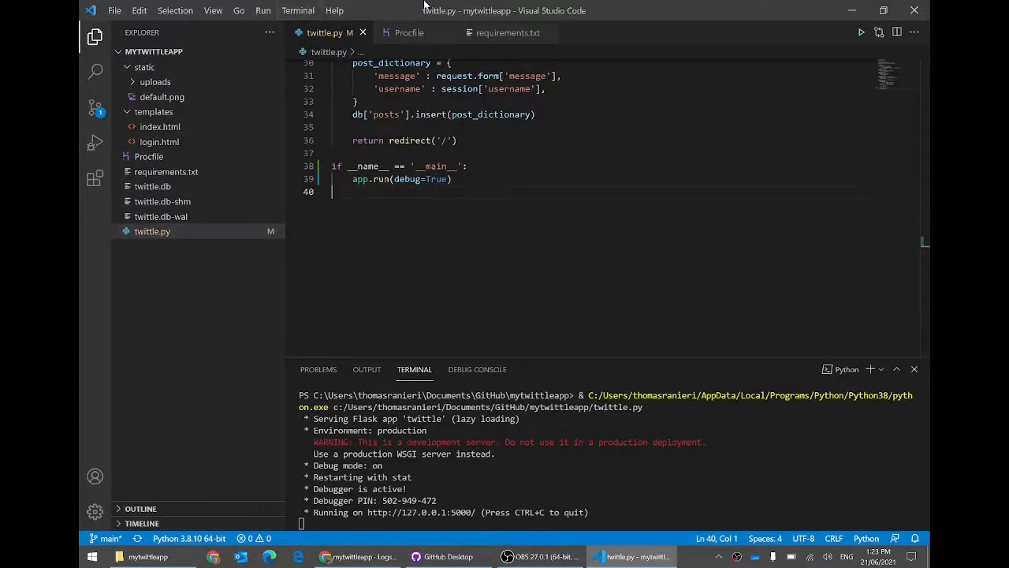
# Step: Try 'import twittle' in a scratch Untitled file, then discard it with Don't Save
pyautogui.doubleClick(578, 38)
pyautogui.write('import twittle')
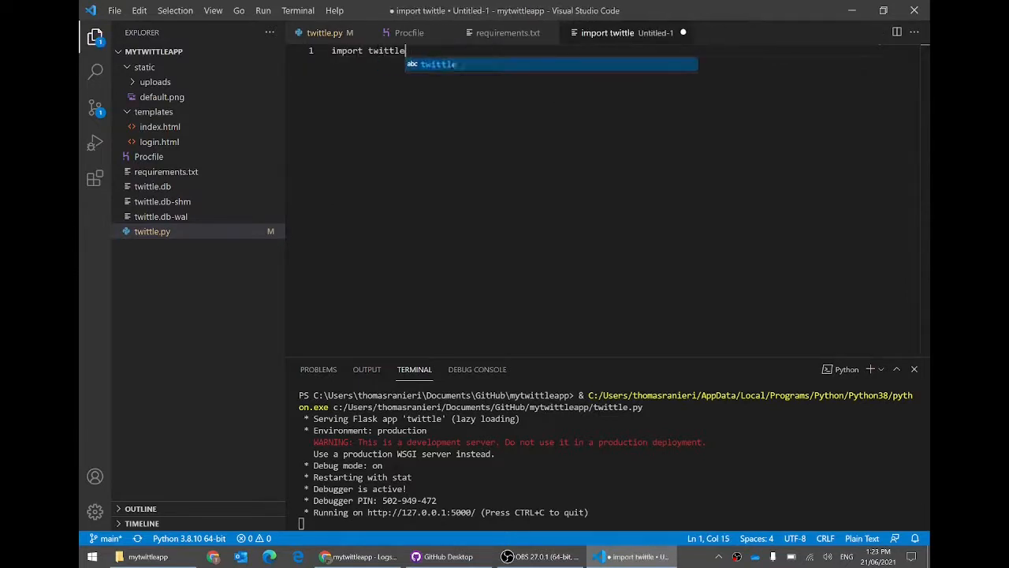
pyautogui.press('Return')
pyautogui.press('Return')
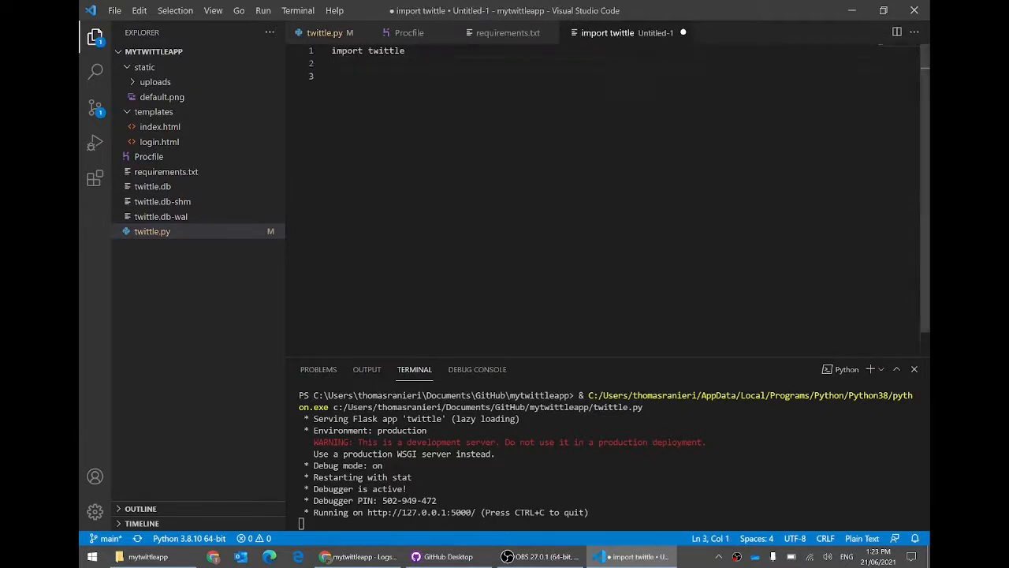
pyautogui.click(325, 33)
pyautogui.moveTo(453, 179); pyautogui.dragTo(352, 179)
pyautogui.click(683, 32)
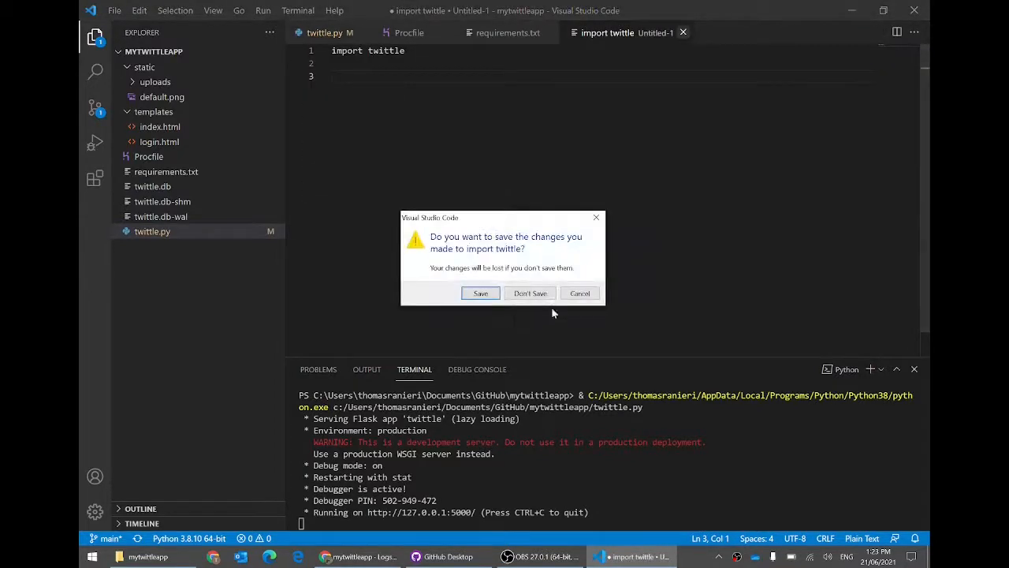
pyautogui.click(530, 292)
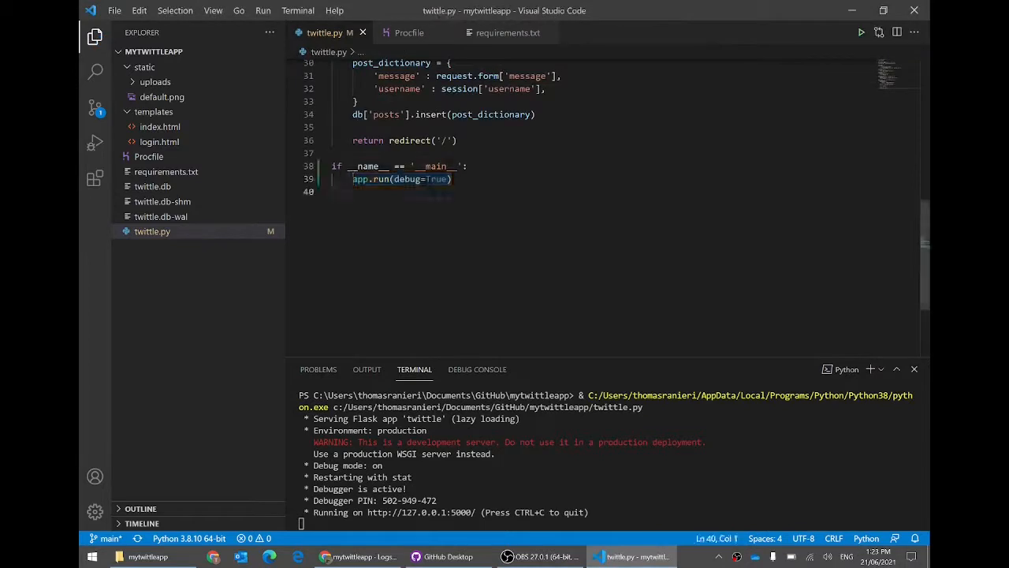
pyautogui.moveTo(452, 179); pyautogui.dragTo(353, 179)
pyautogui.click(339, 193)
# Step: Temporarily remove the __main__ guard, compare with the Procfile, then restore the guard and save twittle.py
pyautogui.click(468, 166)
pyautogui.hotkey('shift', 'Home')
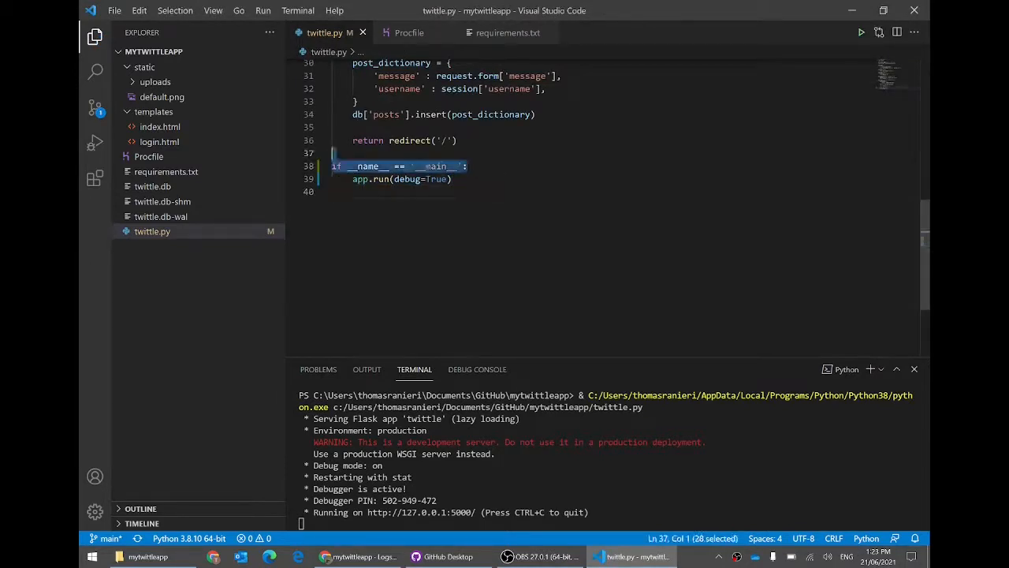
pyautogui.press('BackSpace')
pyautogui.press('Delete')
pyautogui.press('End')
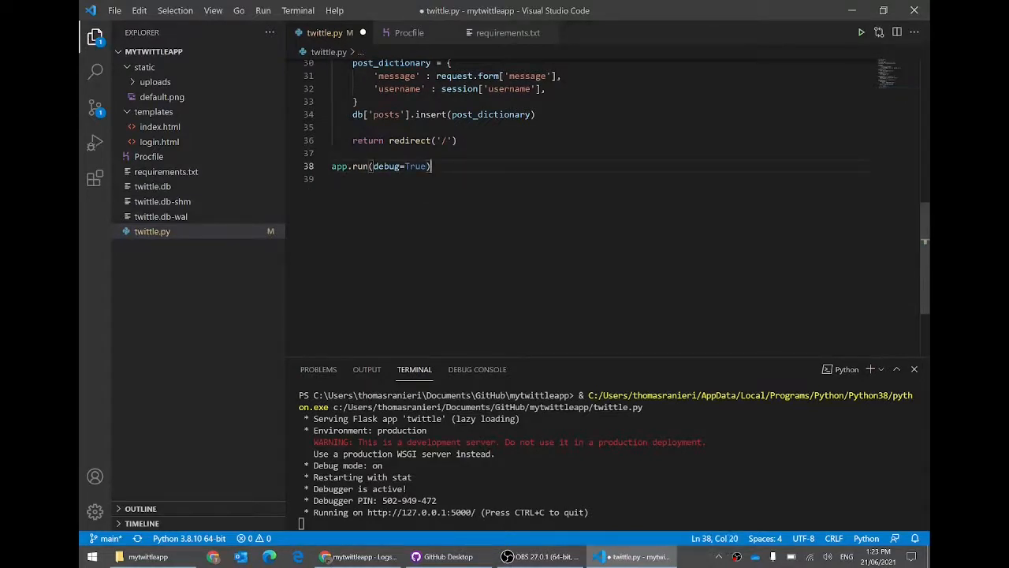
pyautogui.hotkey('shift', 'Home')
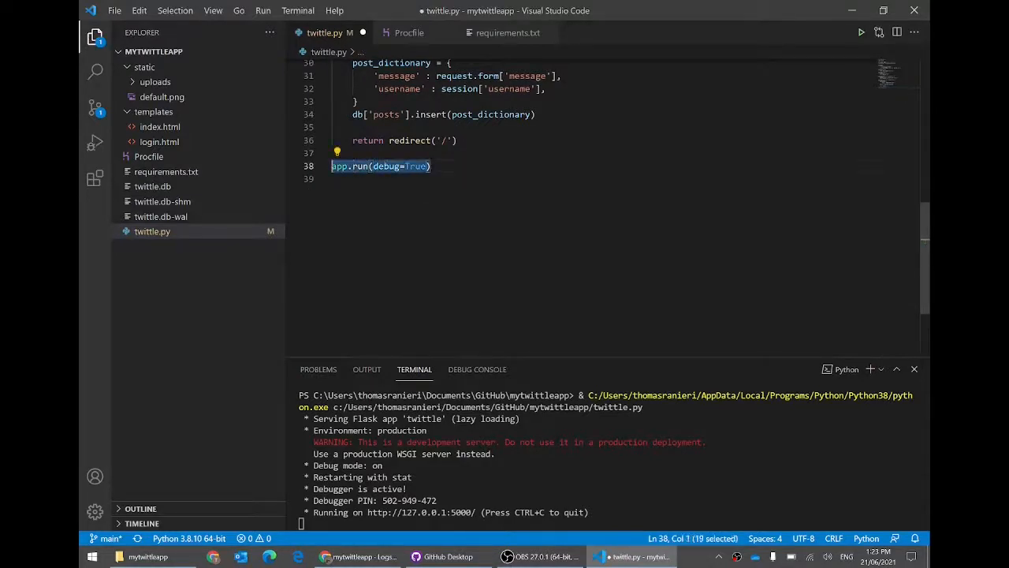
pyautogui.click(400, 34)
pyautogui.press('Down')
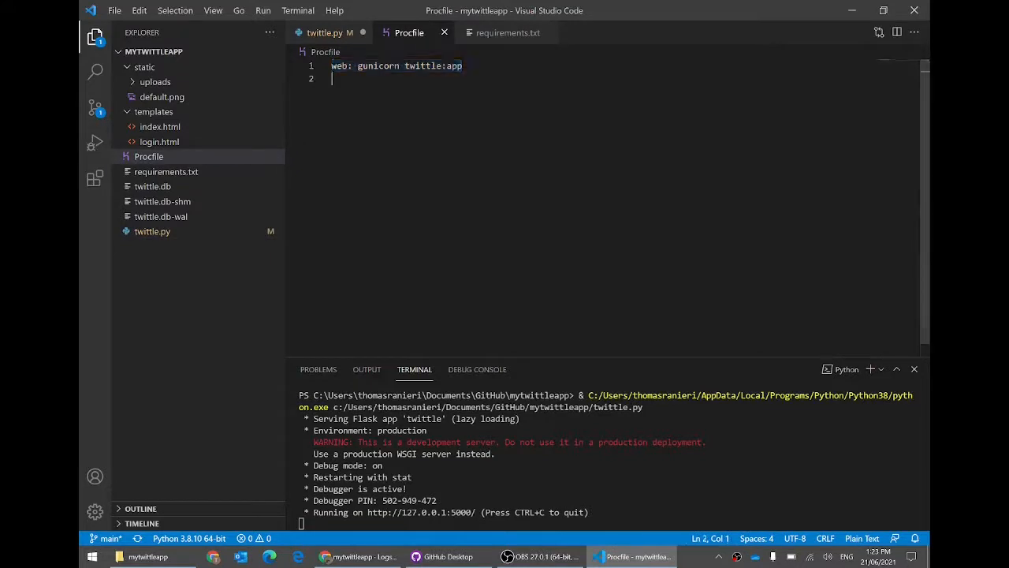
pyautogui.click(314, 36)
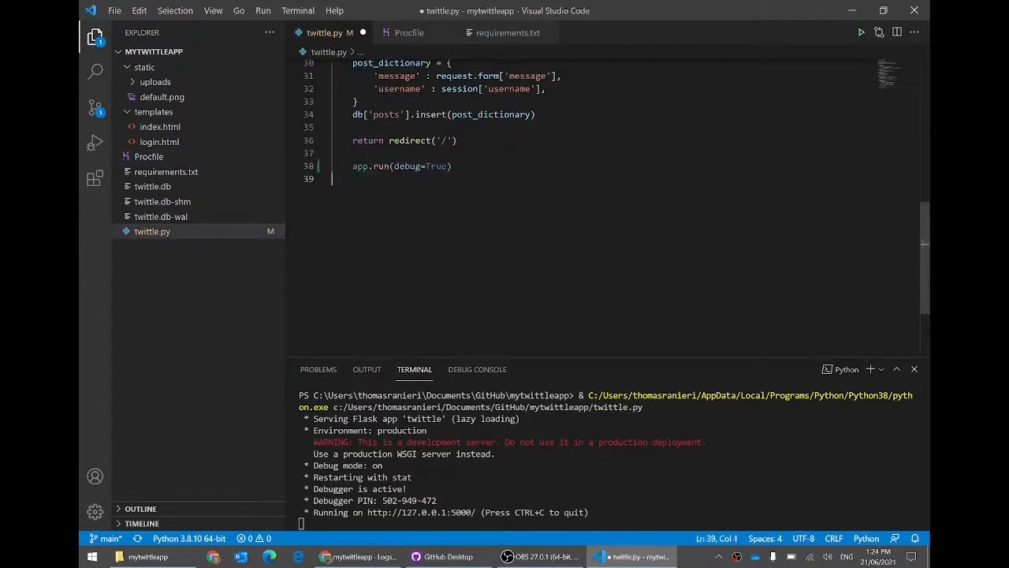
pyautogui.moveTo(468, 166); pyautogui.dragTo(452, 179)
pyautogui.click(333, 192)
pyautogui.hotkey('ctrl', 's')
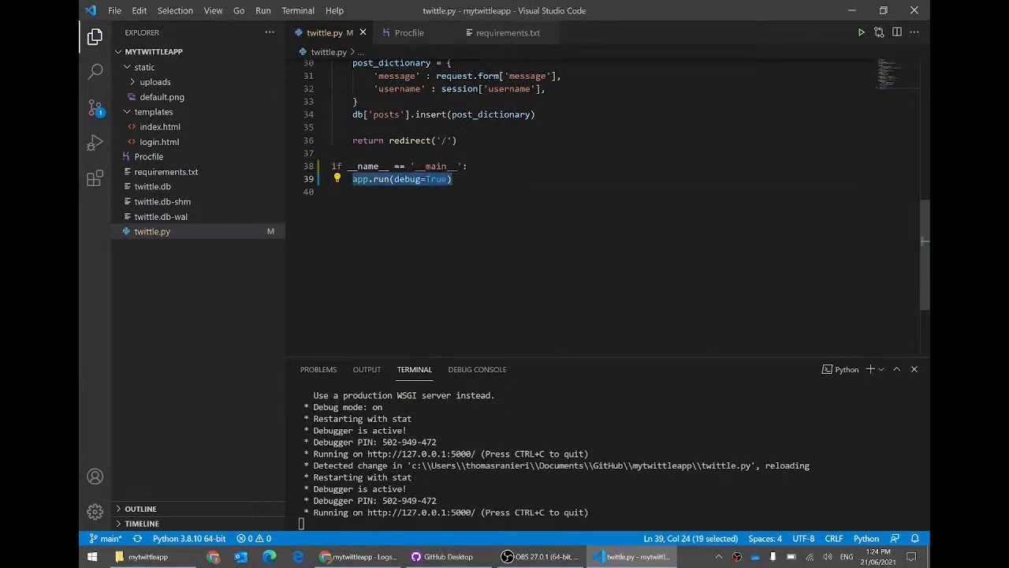
# Step: Kill the running Python terminal so only the code remains visible
pyautogui.click(520, 466)
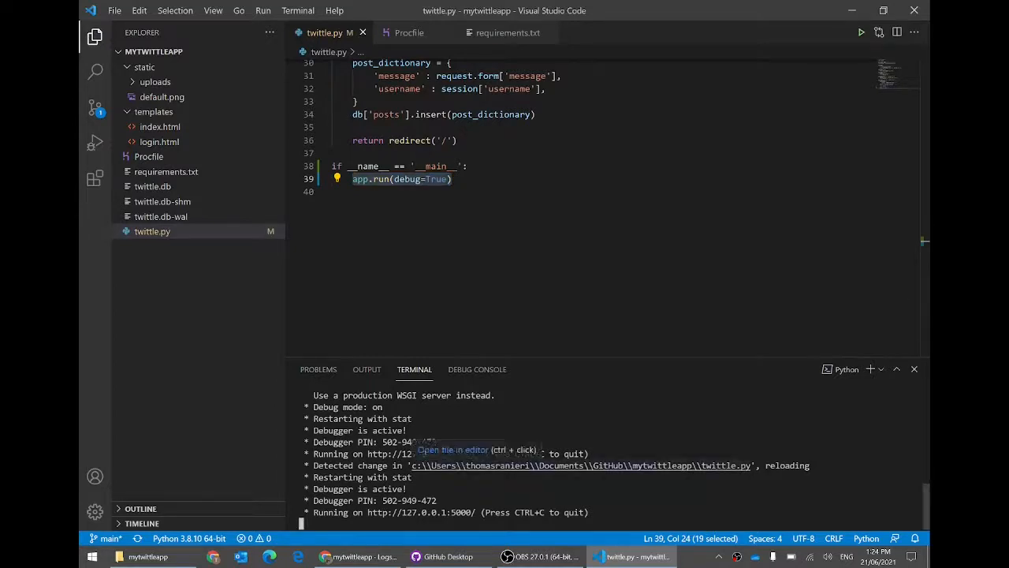
pyautogui.click(923, 241)
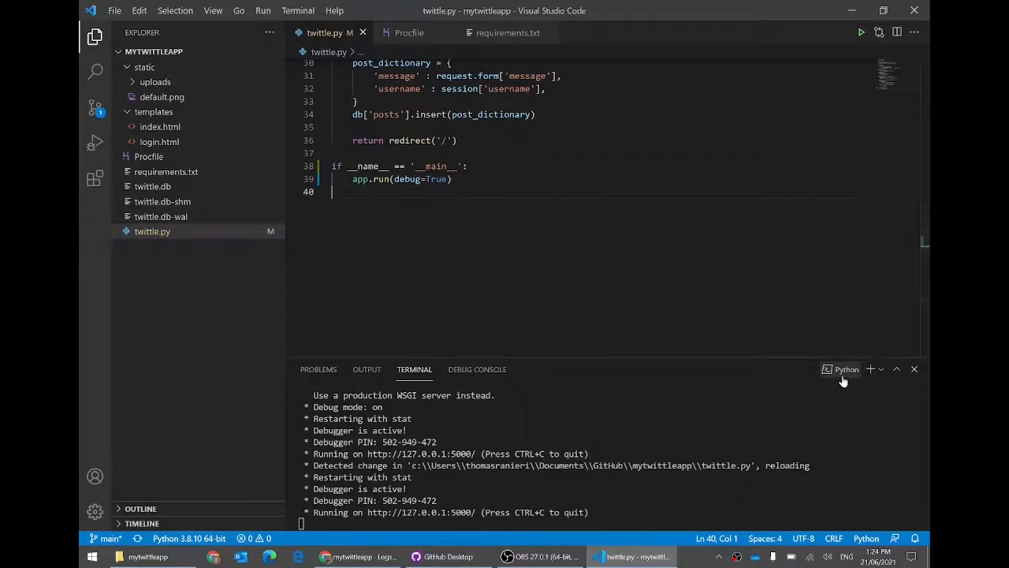
pyautogui.rightClick(843, 372)
pyautogui.click(792, 478)
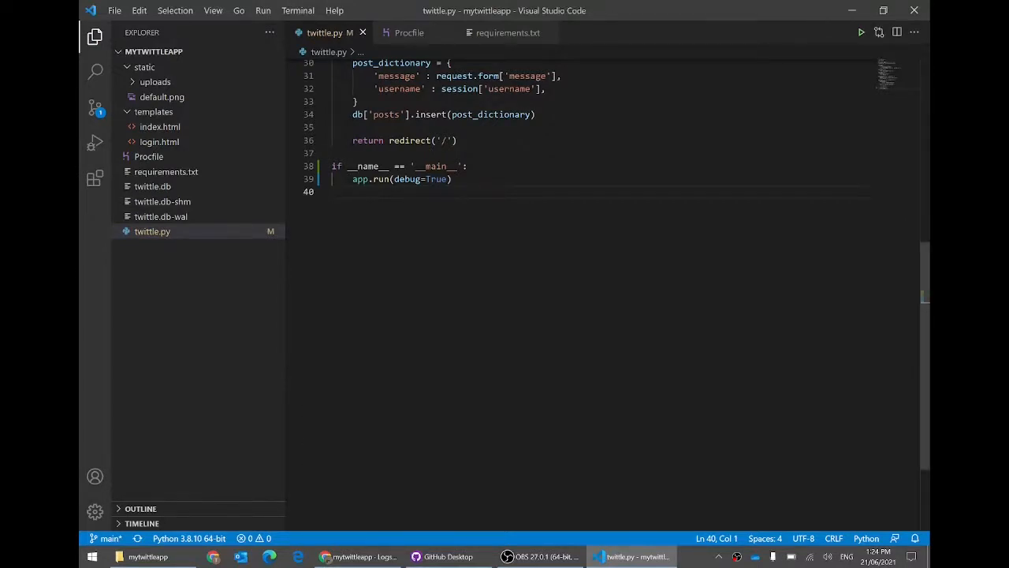
pyautogui.click(474, 552)
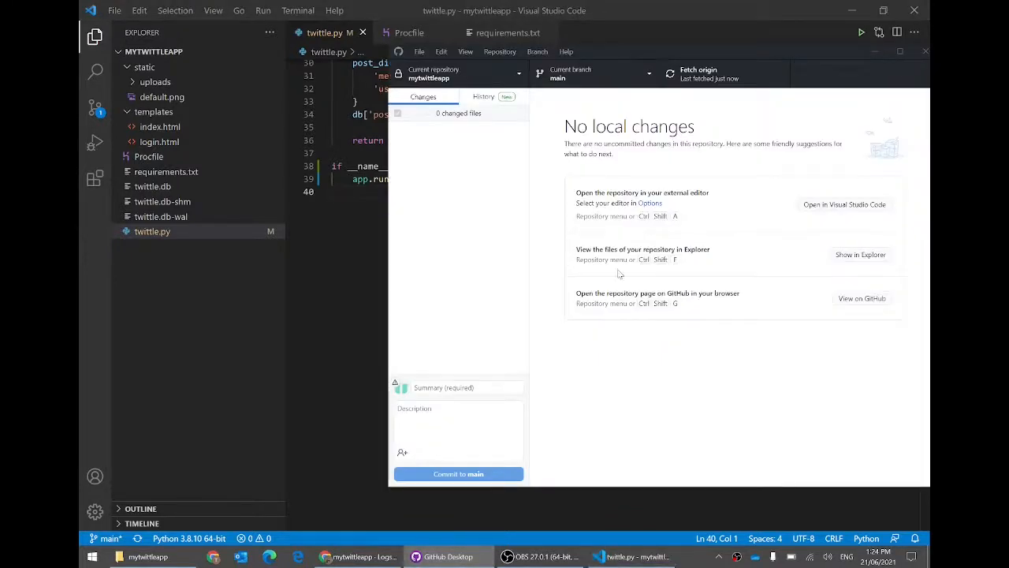
# Step: Close and relaunch GitHub Desktop via system search for 'gith'
pyautogui.click(385, 226)
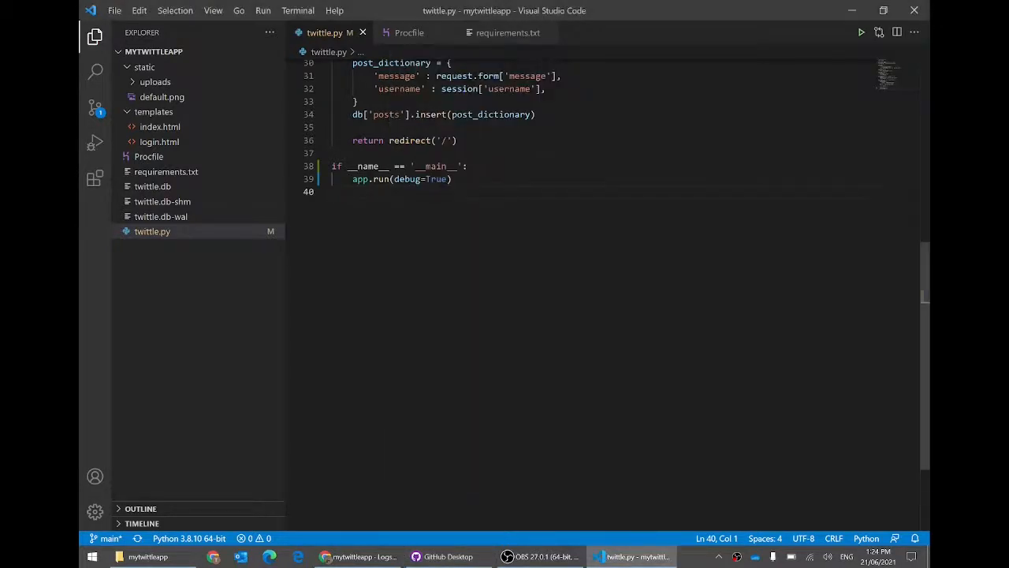
pyautogui.click(447, 556)
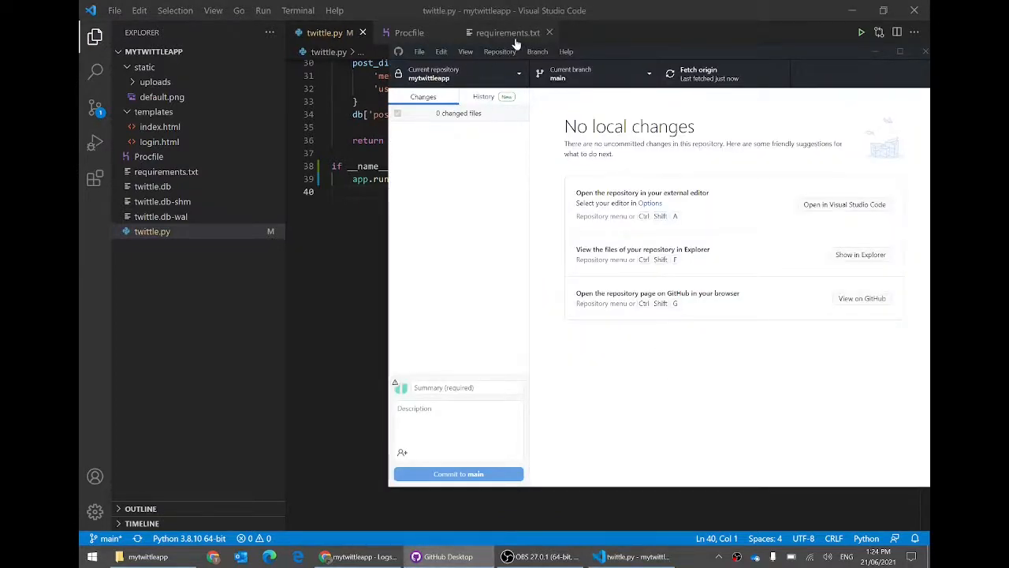
pyautogui.moveTo(631, 55); pyautogui.dragTo(499, 56)
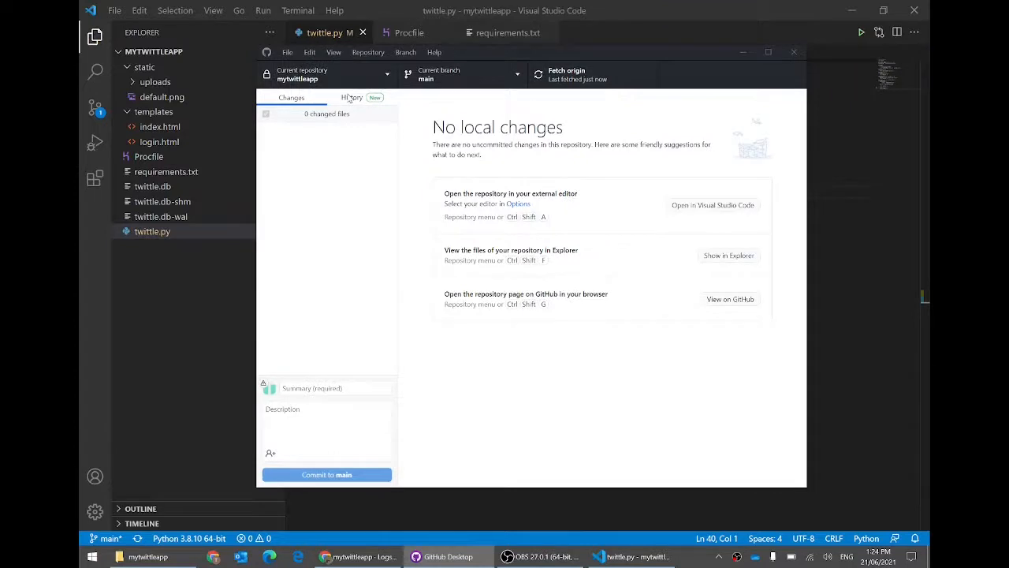
pyautogui.click(795, 51)
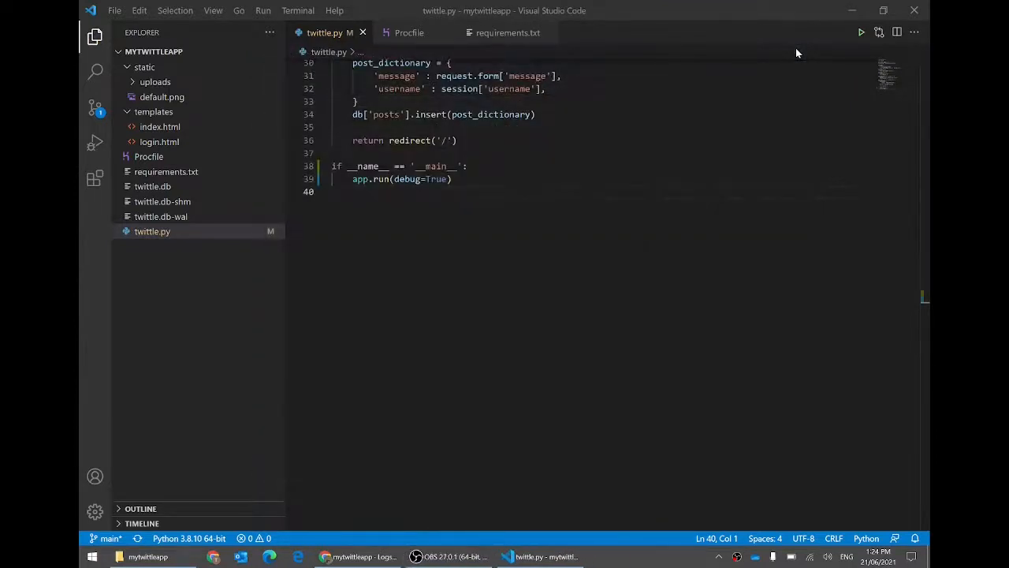
pyautogui.press('super')
pyautogui.write('githu')
pyautogui.press('Return')
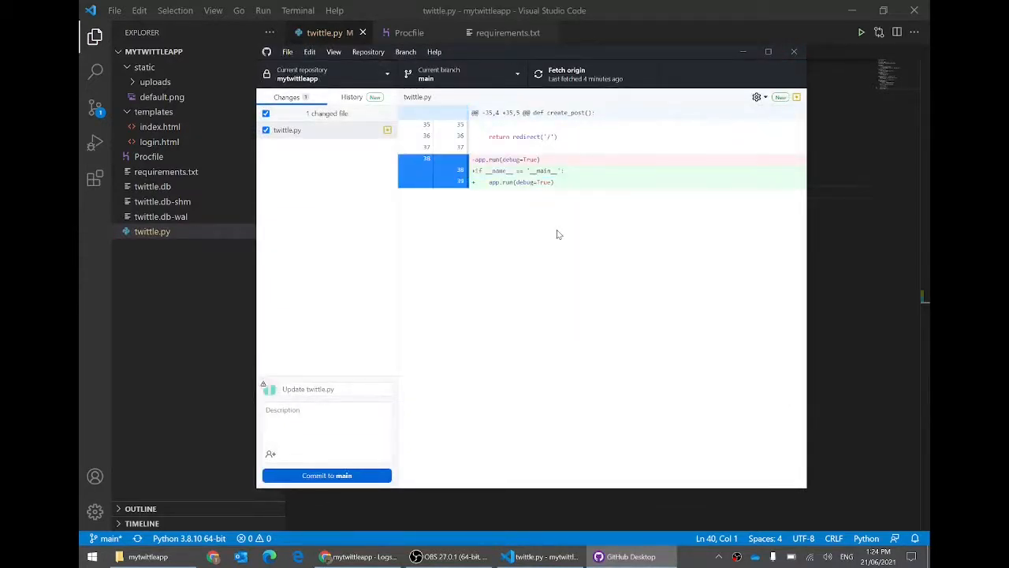
# Step: Write the commit summary 'Stop tunning the app twice on Heroku' after checking the app.run diff
pyautogui.click(366, 388)
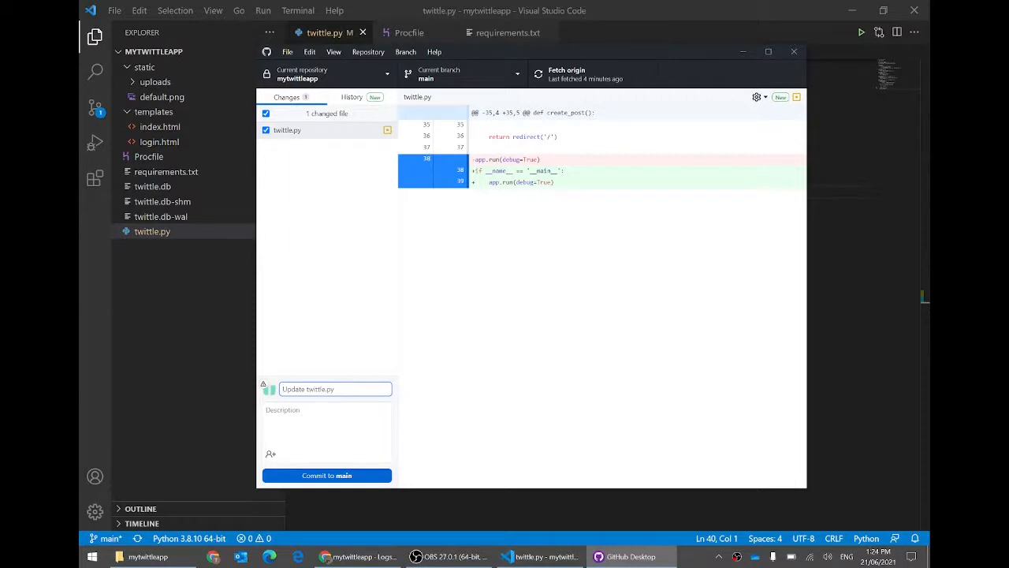
pyautogui.write('Stop t')
pyautogui.write('unning the app twice on')
pyautogui.write(' Heroku')
pyautogui.moveTo(555, 182); pyautogui.dragTo(482, 182)
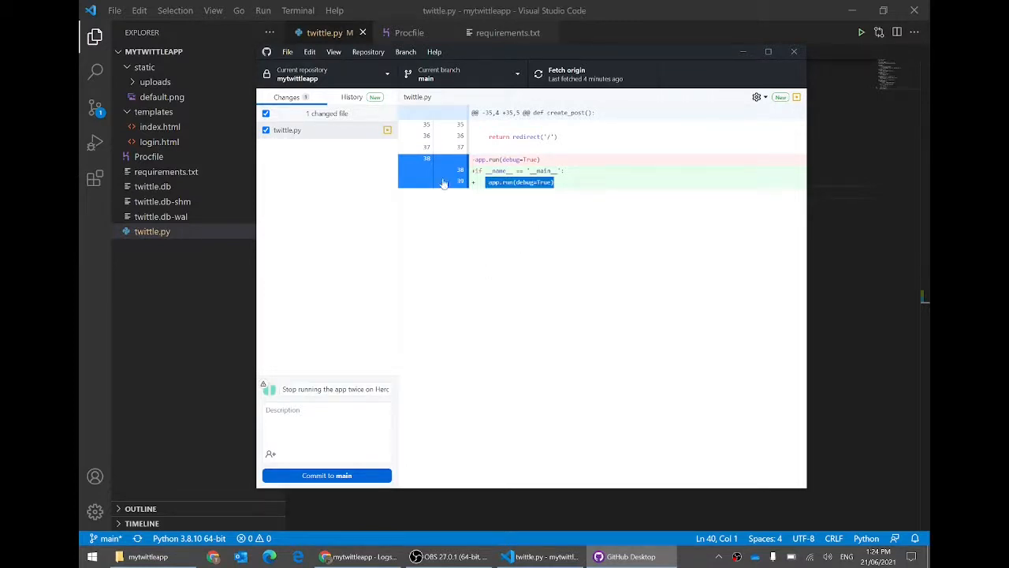
pyautogui.click(394, 37)
pyautogui.click(321, 32)
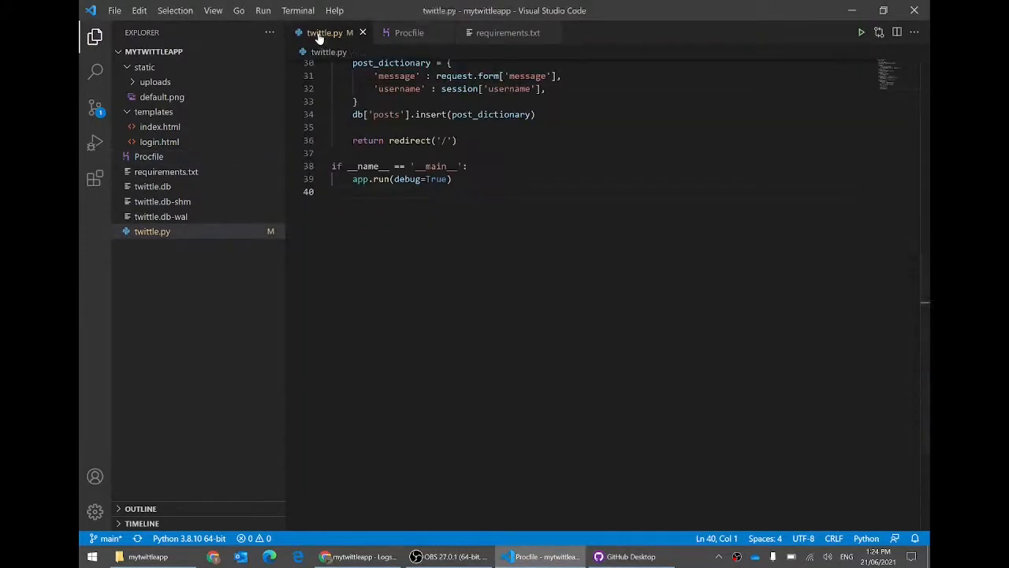
pyautogui.hotkey('alt', 'Tab')
# Step: Commit the twittle.py change to main and push it to origin
pyautogui.click(324, 476)
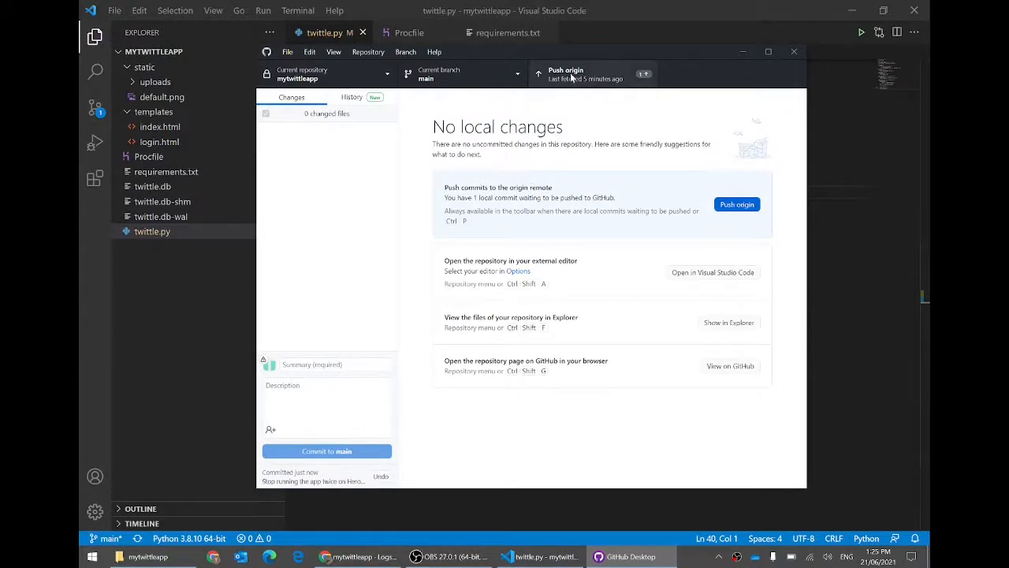
pyautogui.click(575, 78)
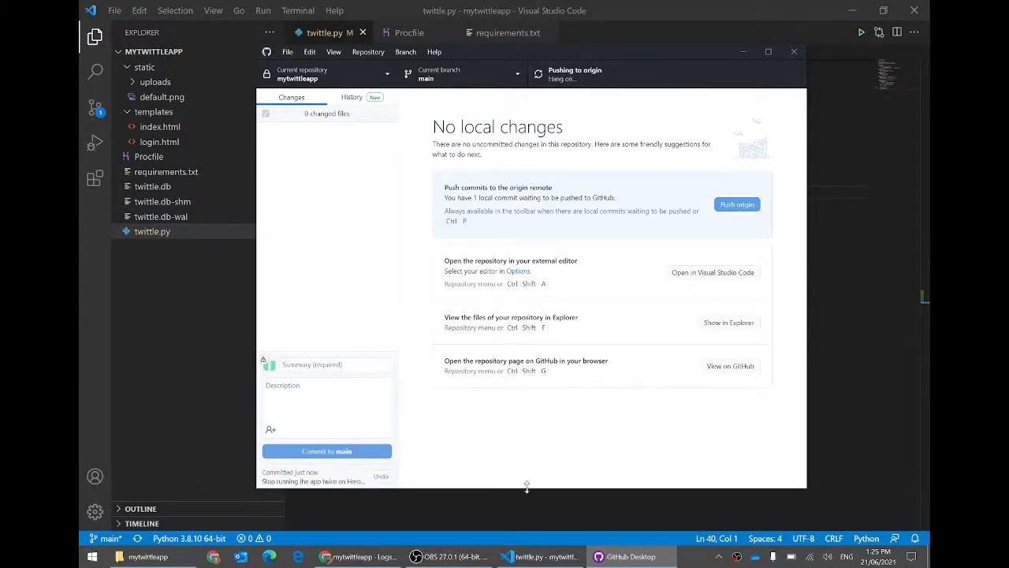
pyautogui.click(359, 556)
pyautogui.click(364, 9)
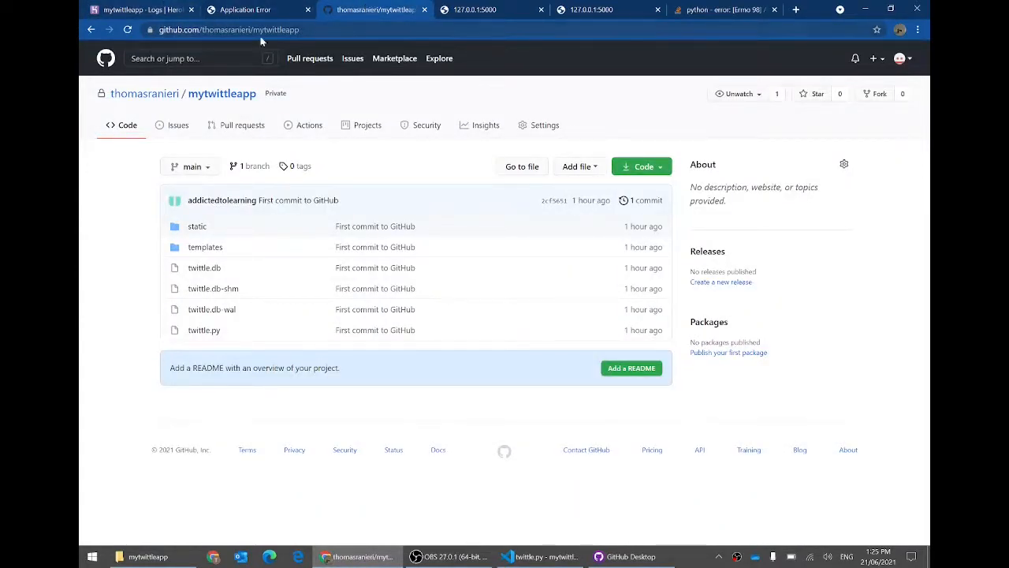
# Step: Watch the new build log reach v4 deployed, then open the live mytwittleapp site
pyautogui.click(128, 9)
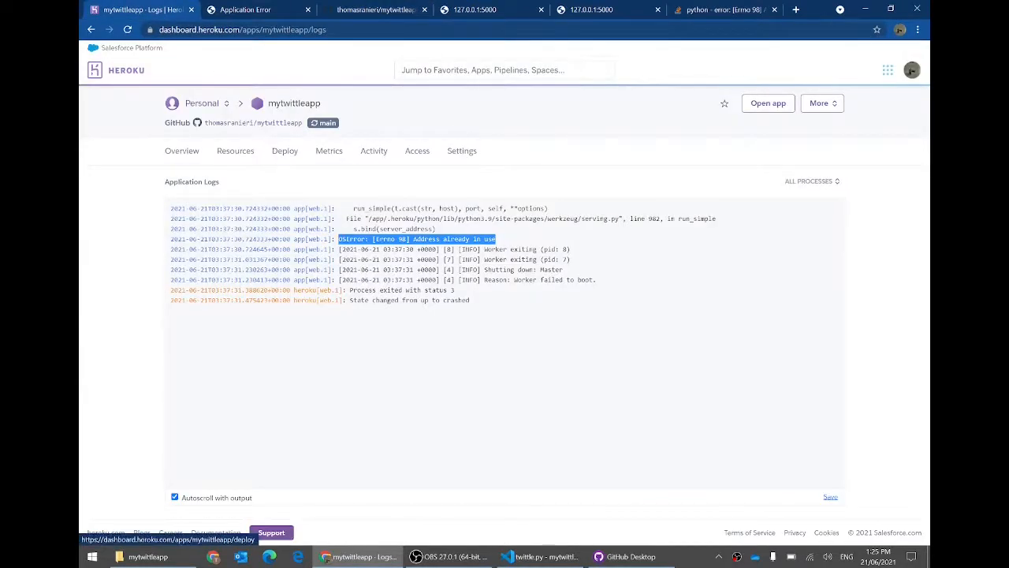
pyautogui.click(374, 152)
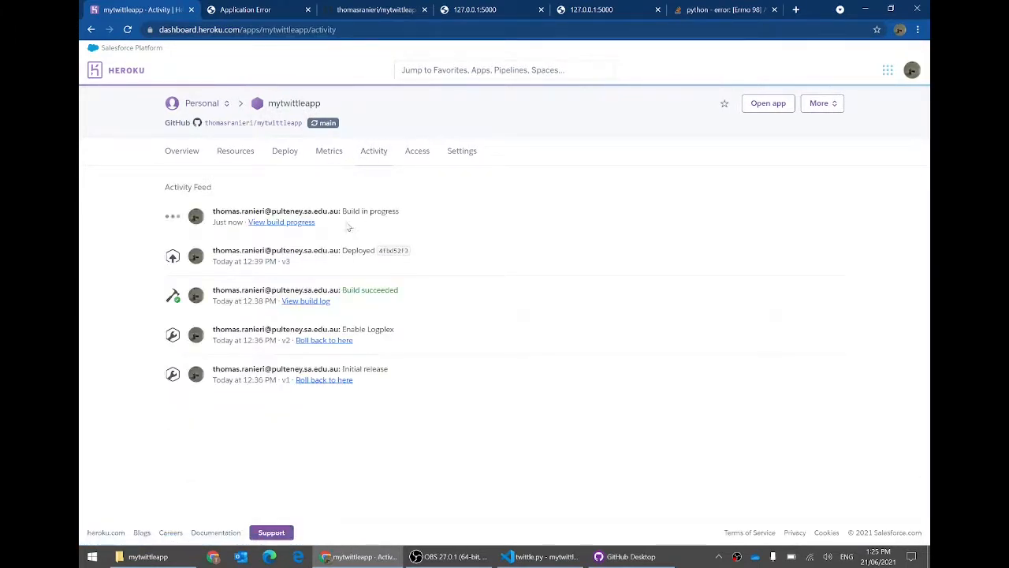
pyautogui.click(310, 226)
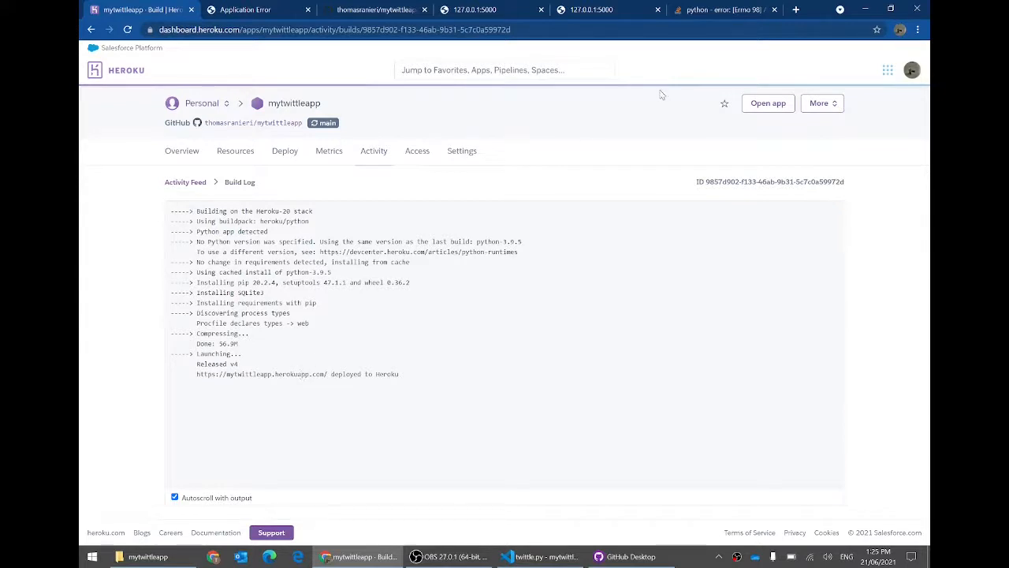
pyautogui.click(768, 110)
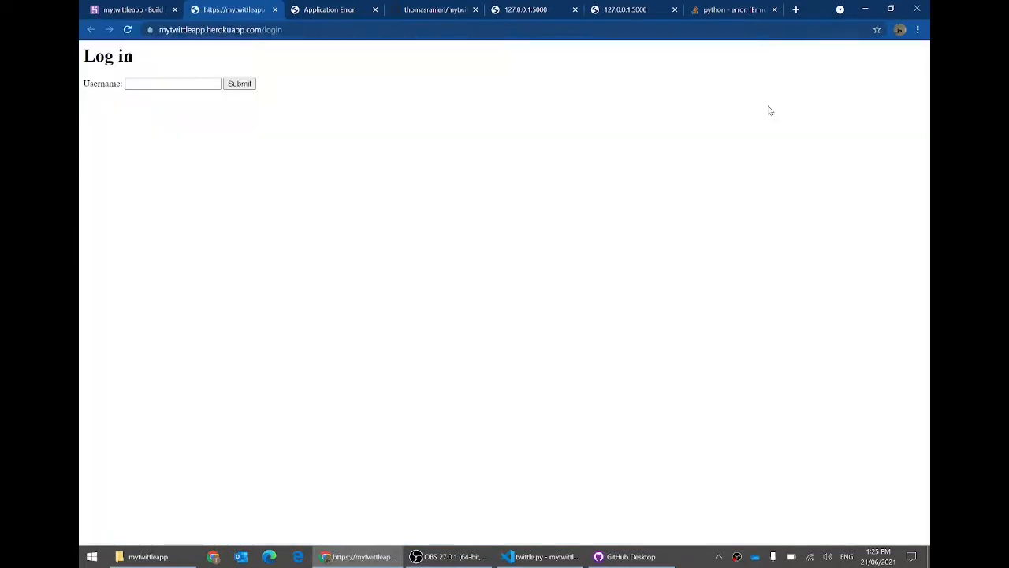
# Step: Log in with a username and post the status 'This is a great site!'
pyautogui.click(182, 83)
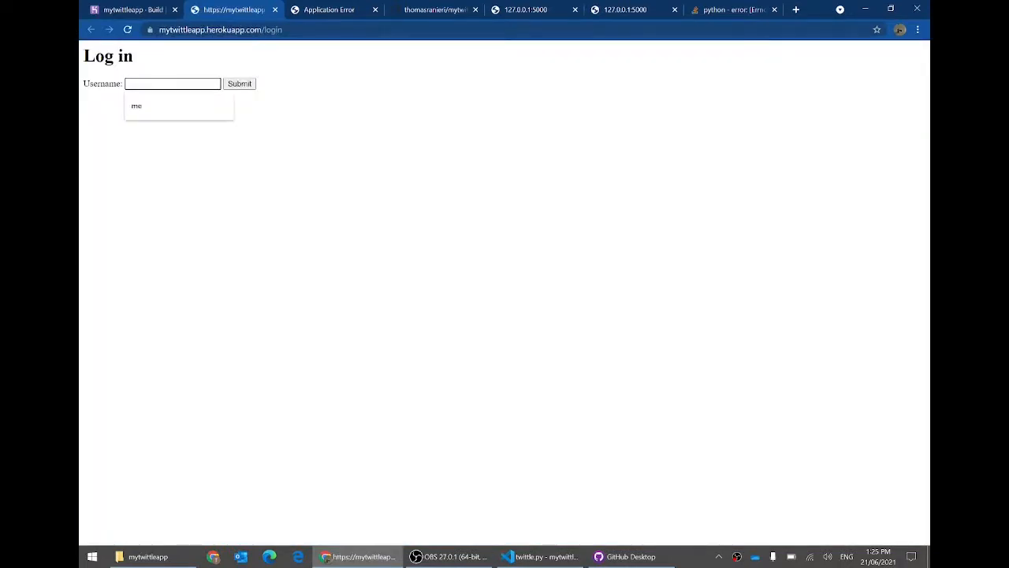
pyautogui.write('Me')
pyautogui.press('Return')
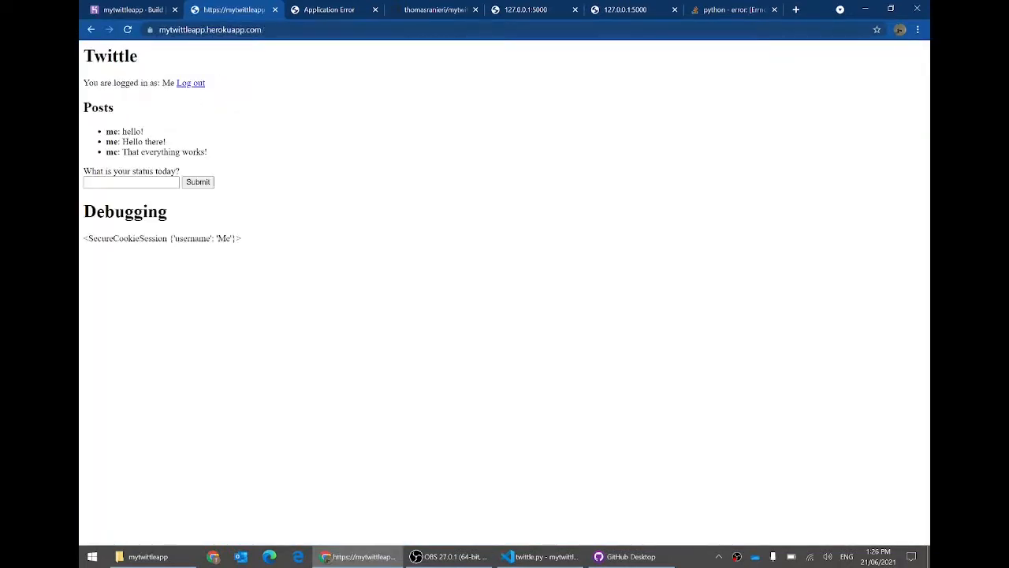
pyautogui.write('This is a grea')
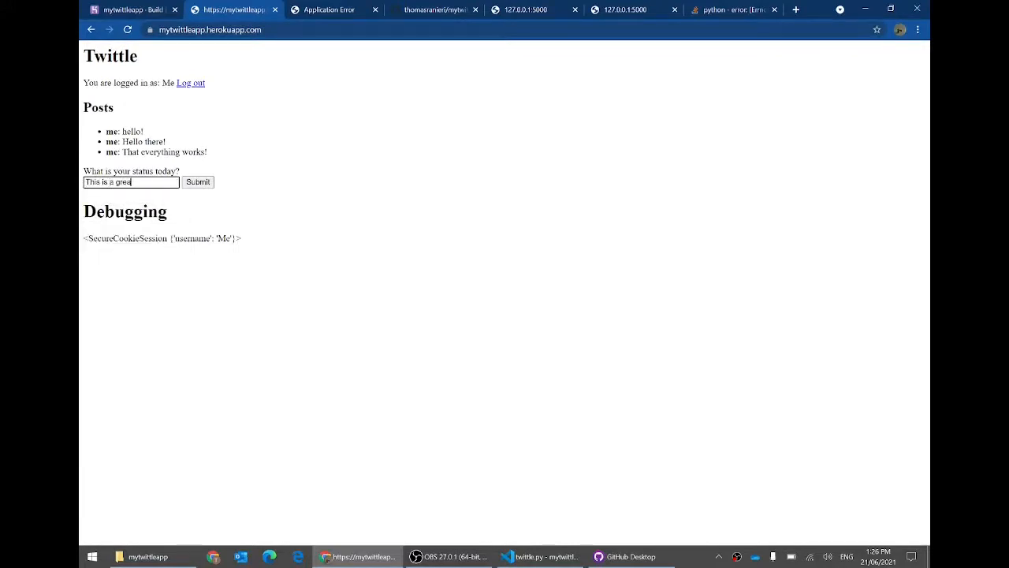
pyautogui.write('t site!')
pyautogui.press('Return')
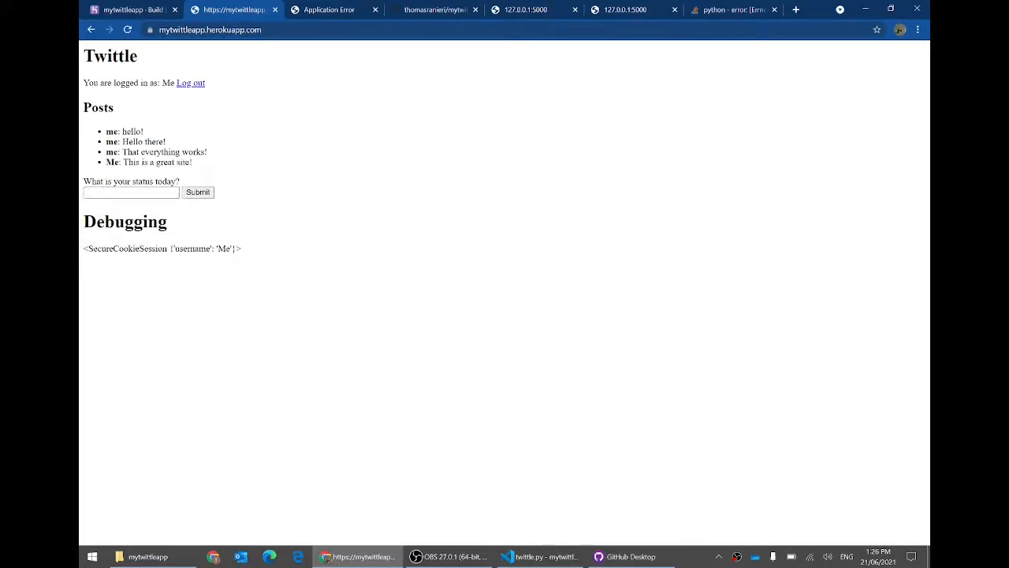
# Step: Confirm the post appears and check the mytwittleapp app name in the site address
pyautogui.click(146, 6)
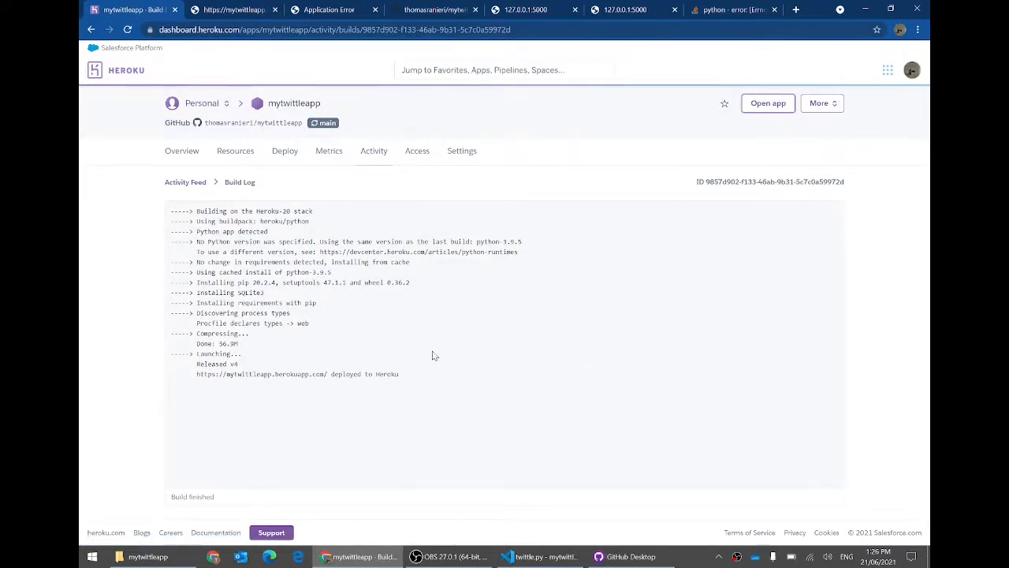
pyautogui.click(246, 7)
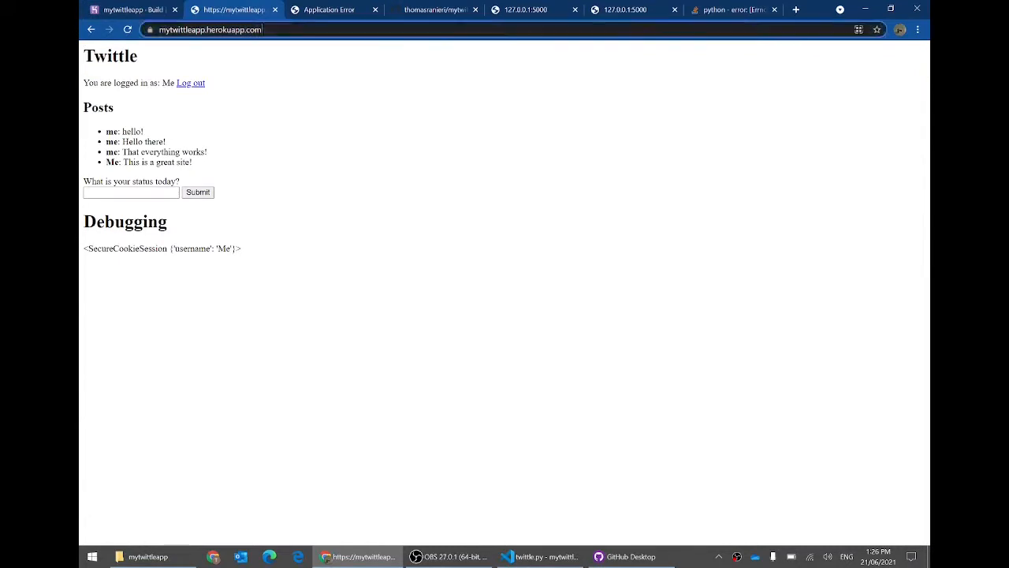
pyautogui.click(278, 30)
pyautogui.click(299, 136)
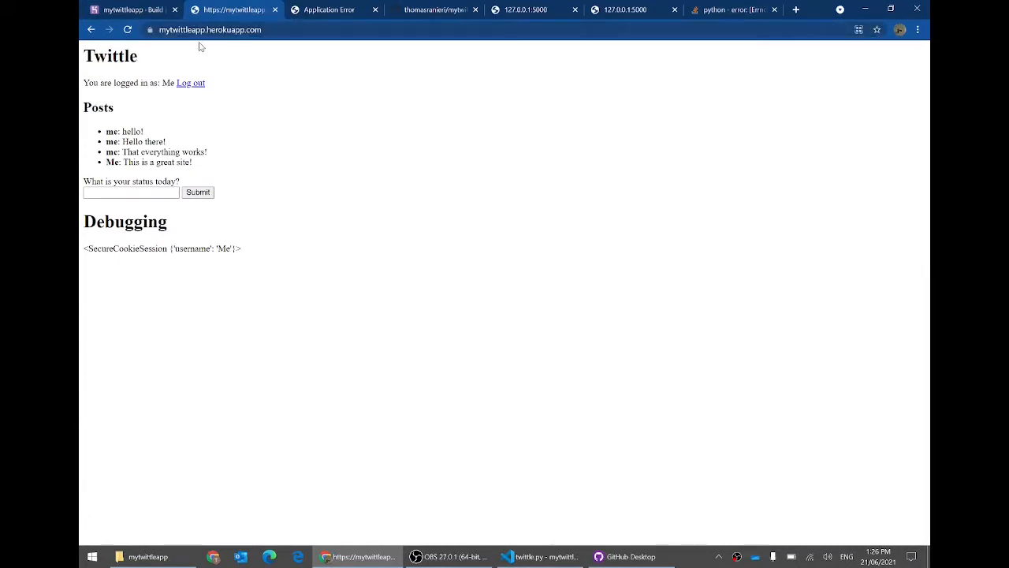
pyautogui.moveTo(209, 30); pyautogui.dragTo(137, 33)
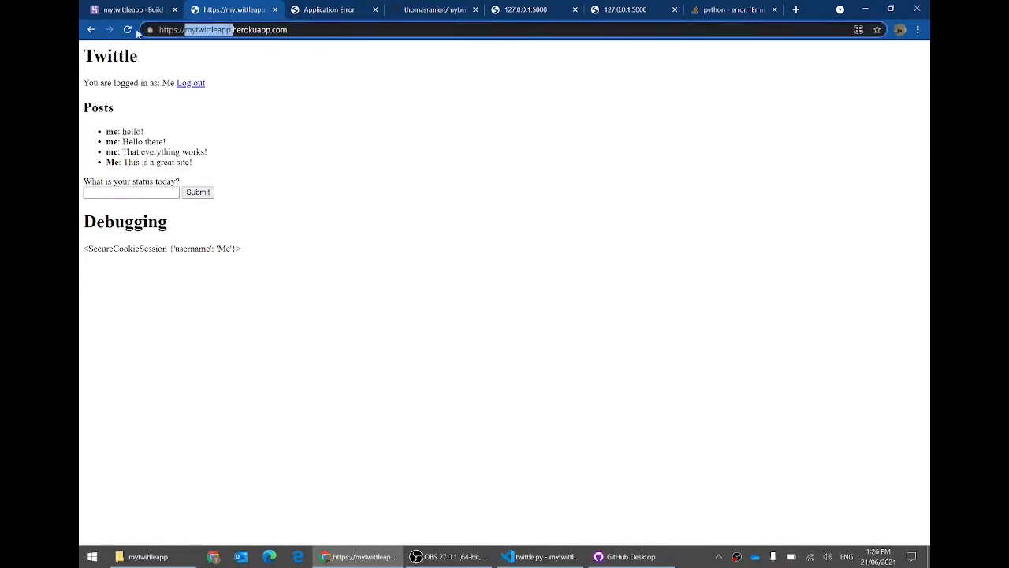
pyautogui.click(252, 69)
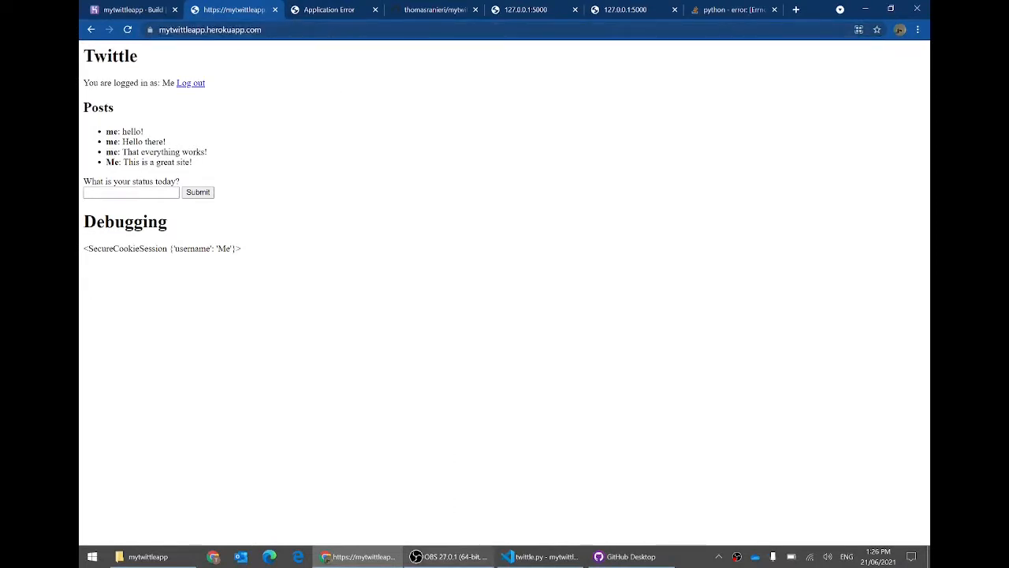